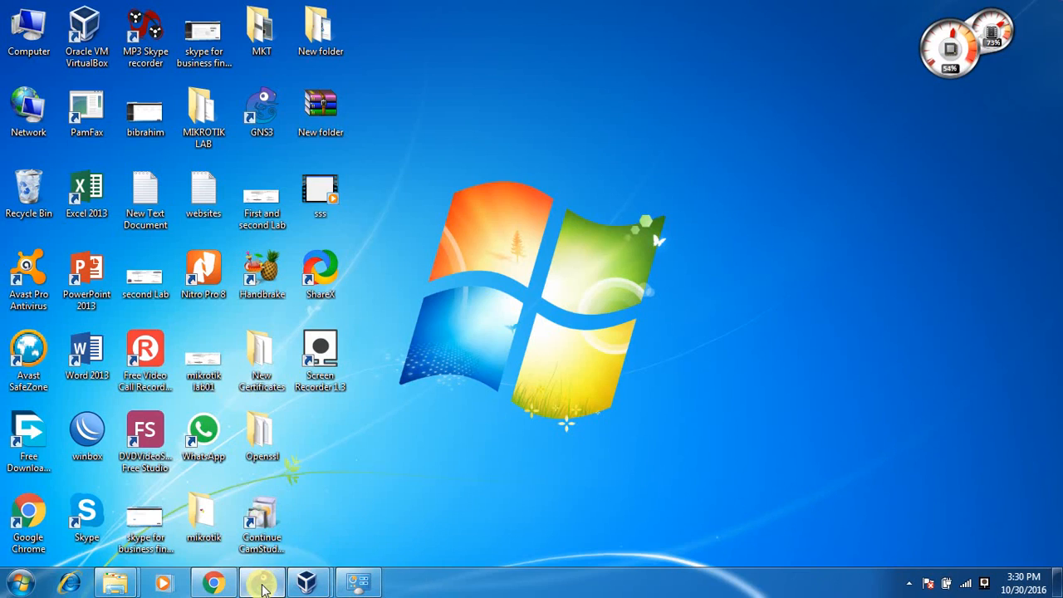
Restore the minimized GNS3 project 'First lecture2' from the taskbar.
left_click(264, 583)
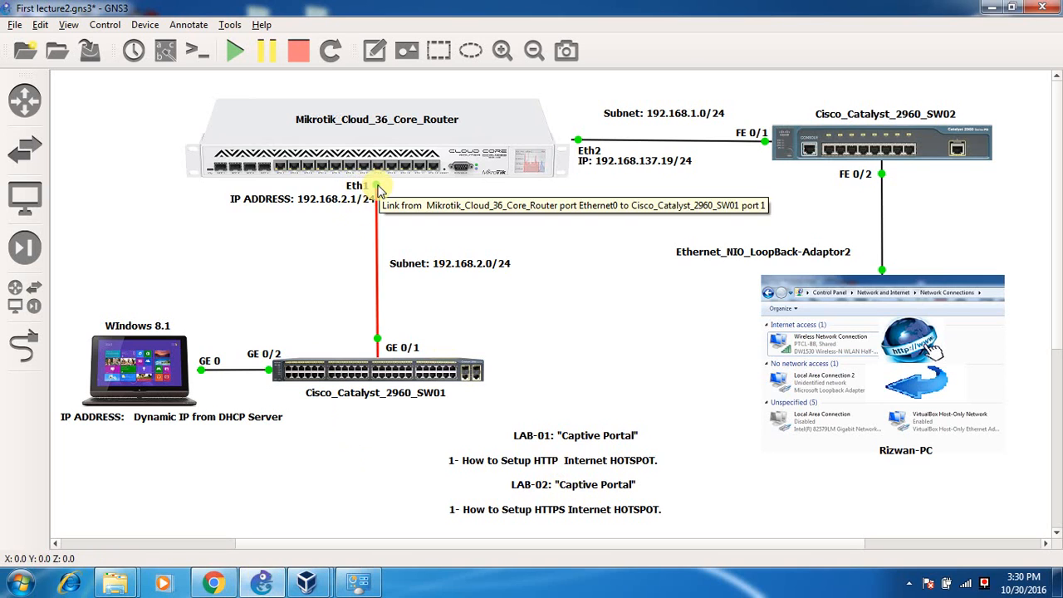
left_click_drag(358, 201, 355, 201)
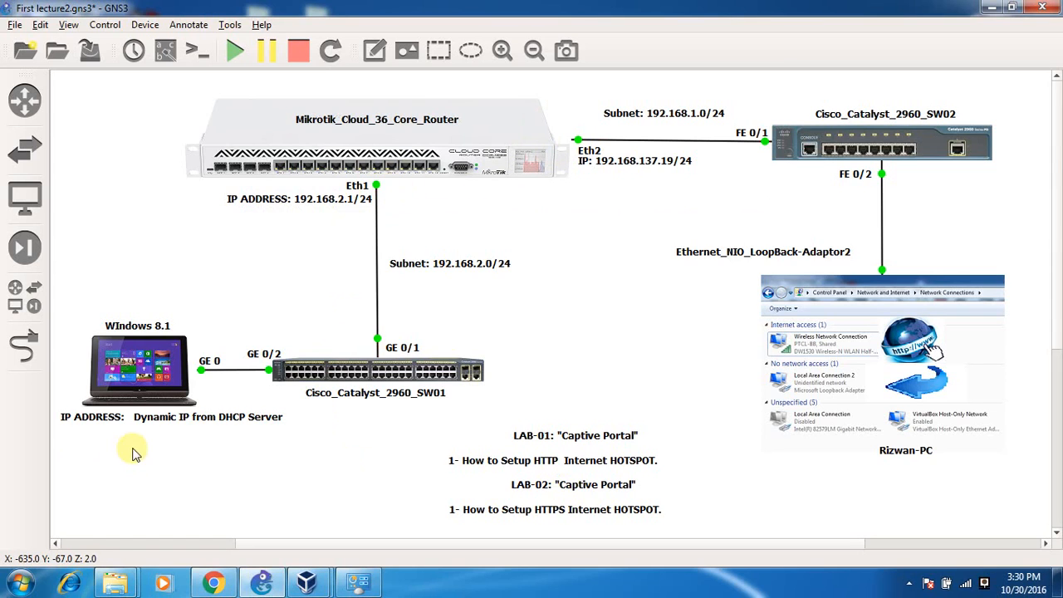
left_click_drag(73, 436, 247, 504)
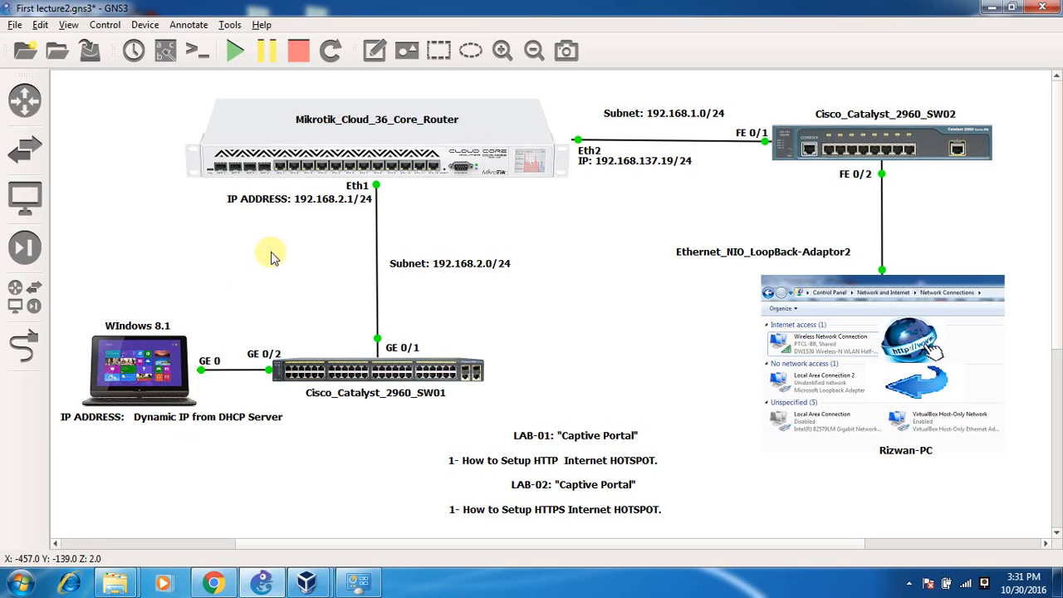
mouse_move(275, 158)
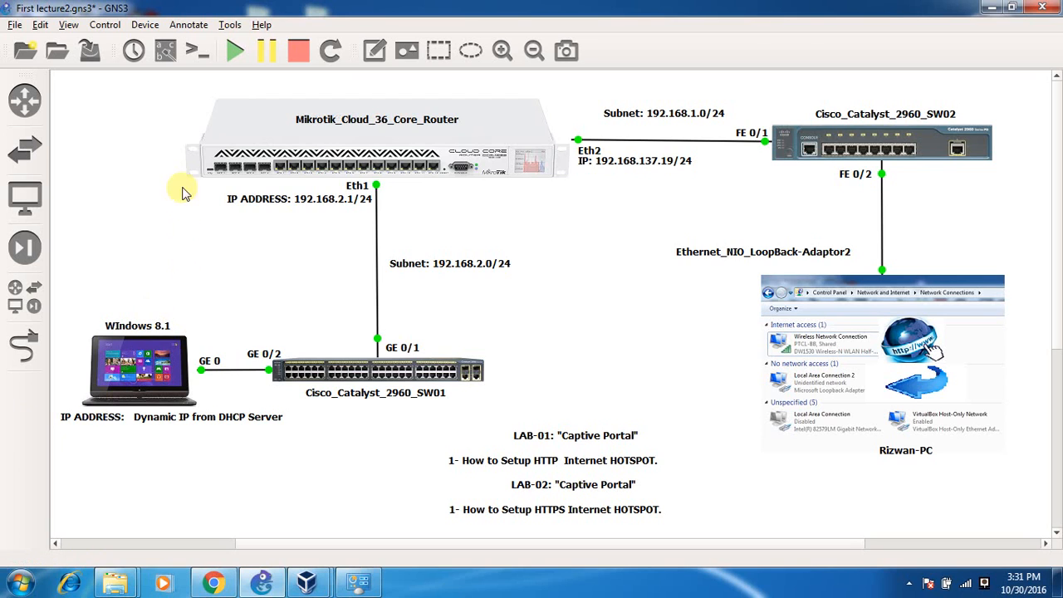
left_click_drag(182, 188, 140, 287)
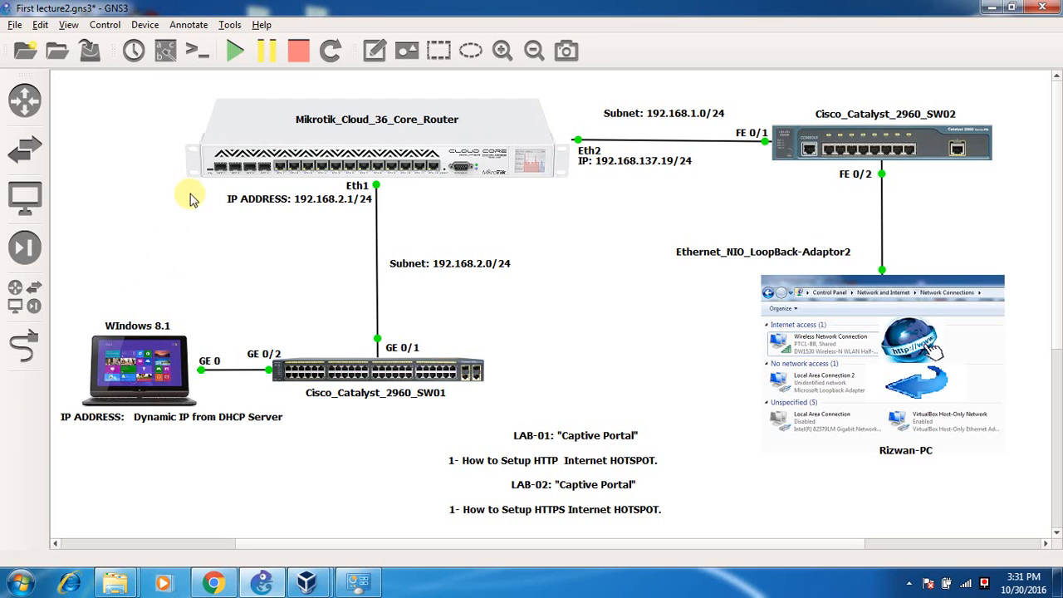
left_click_drag(190, 194, 114, 300)
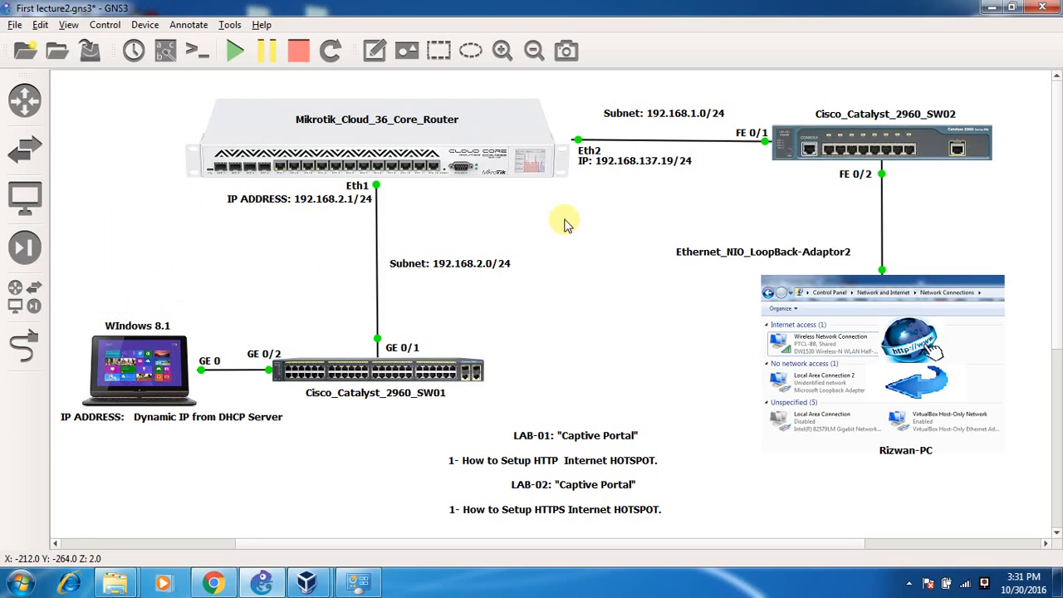
left_click_drag(572, 89, 1052, 449)
left_click(857, 476)
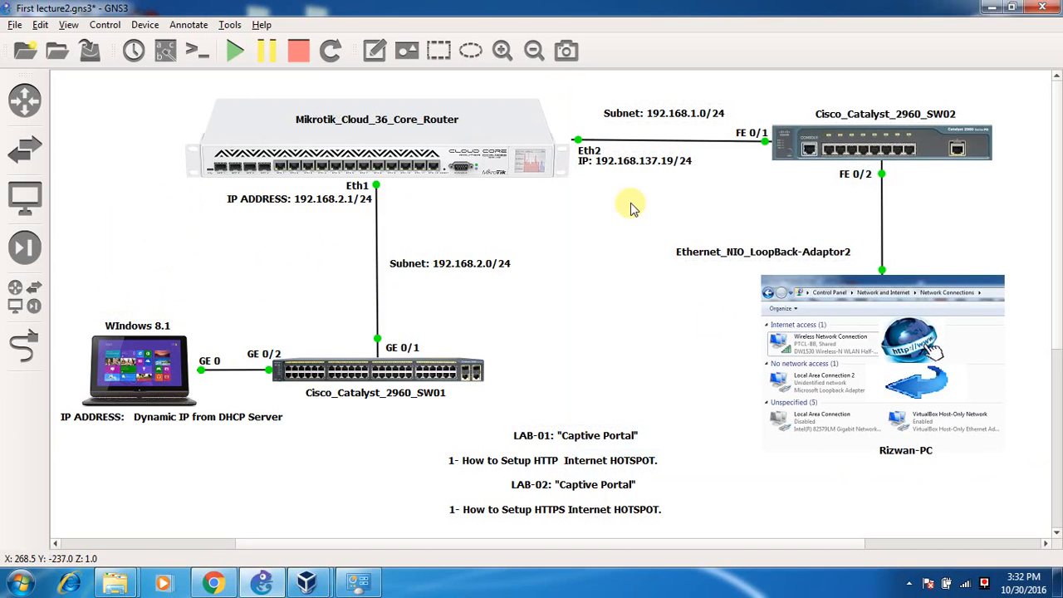
mouse_move(570, 111)
left_mouse_down()
mouse_move(577, 147)
mouse_move(570, 111)
left_mouse_up()
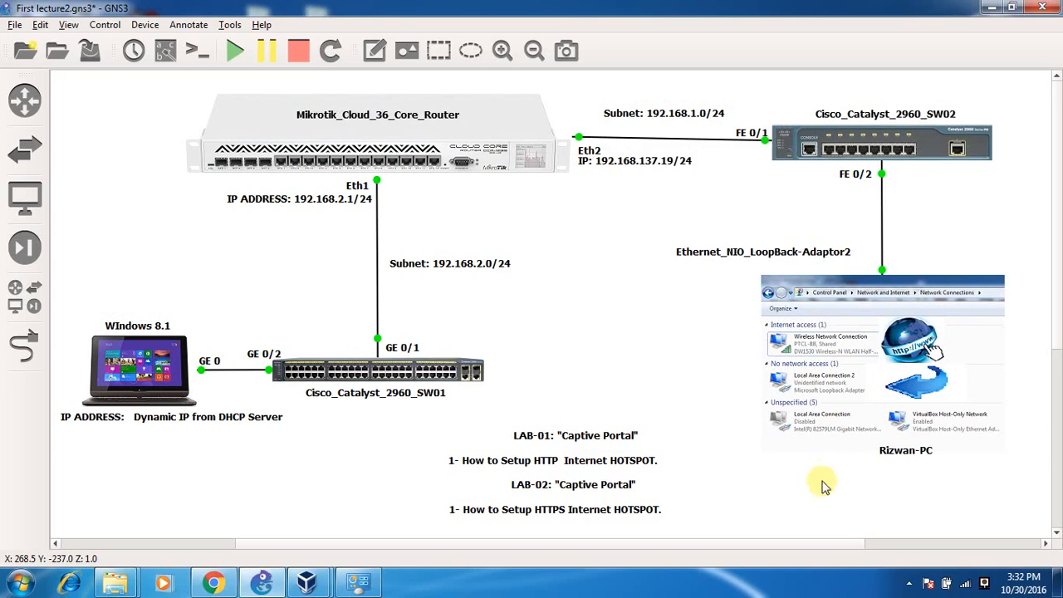
left_click(930, 584)
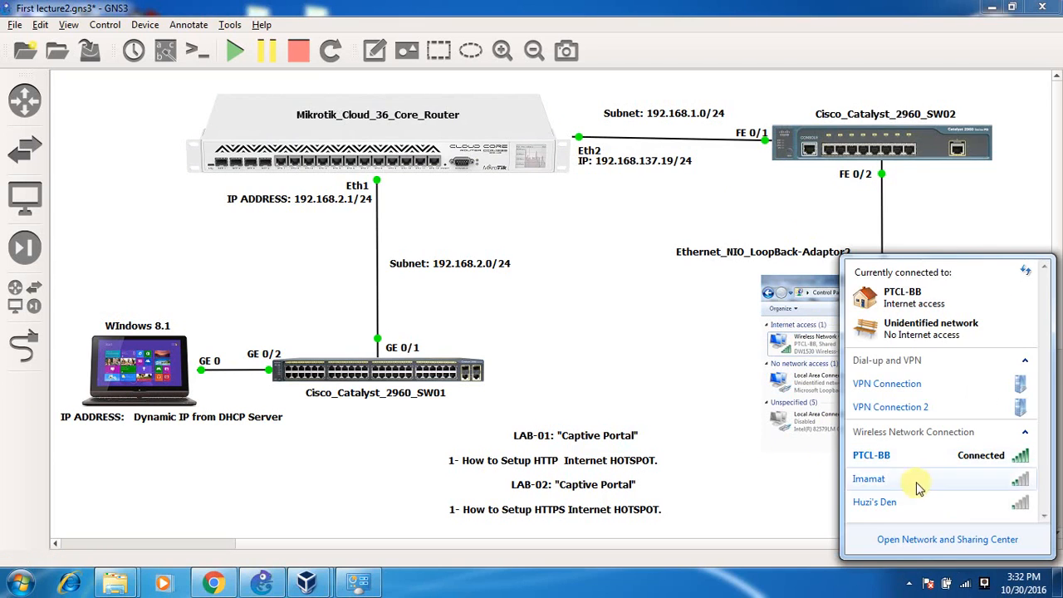
left_click(917, 539)
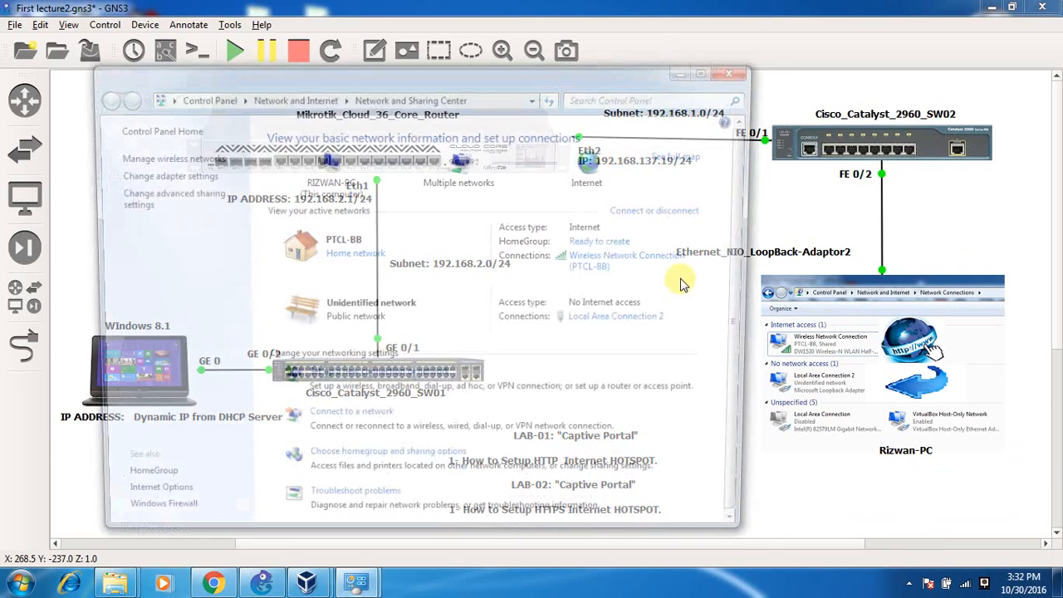
left_click(200, 176)
left_click(226, 186)
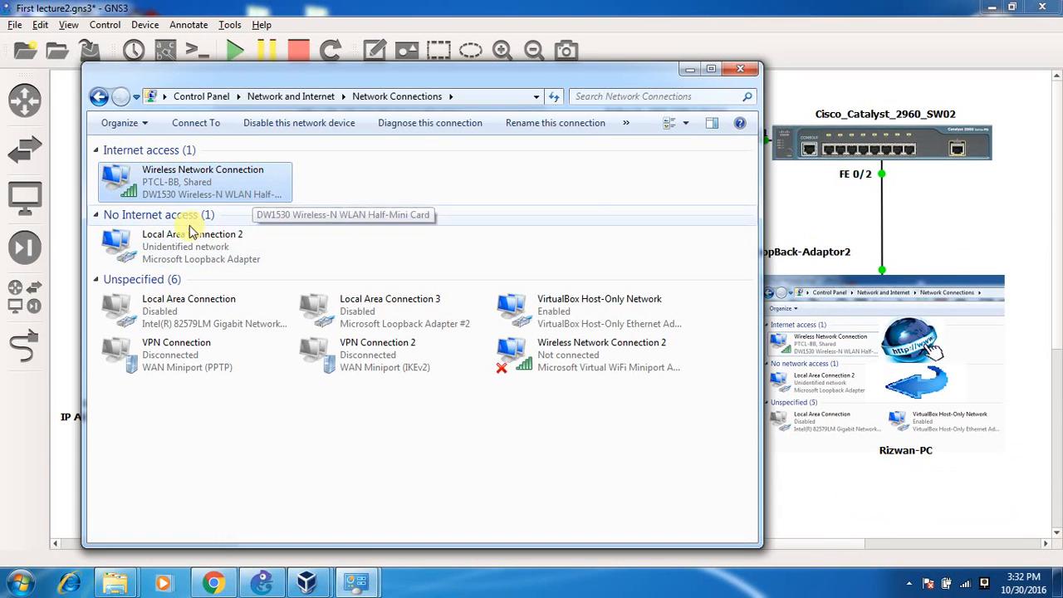
left_click(198, 266)
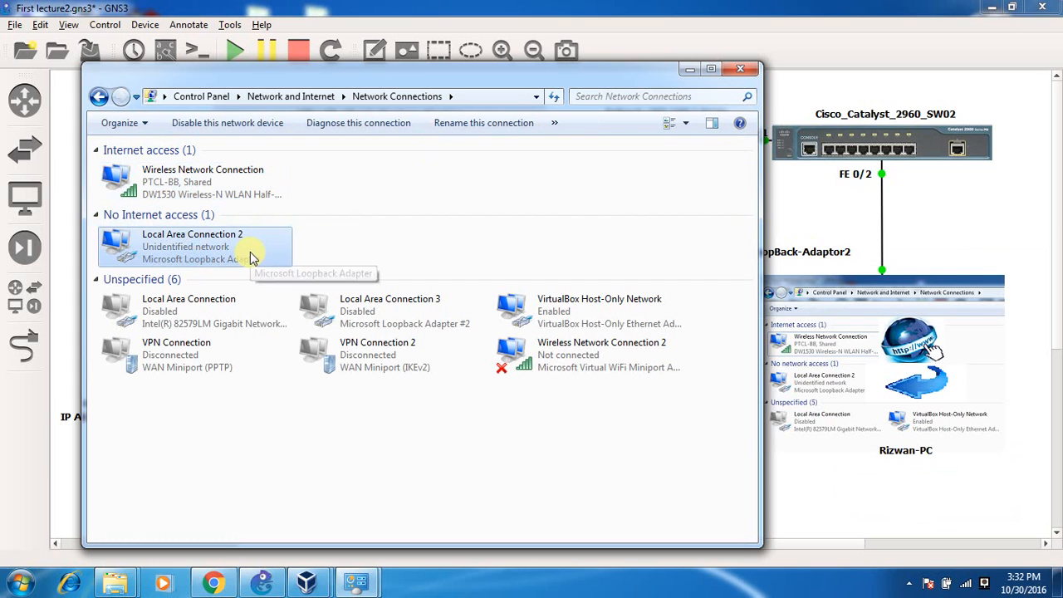
left_click(237, 199)
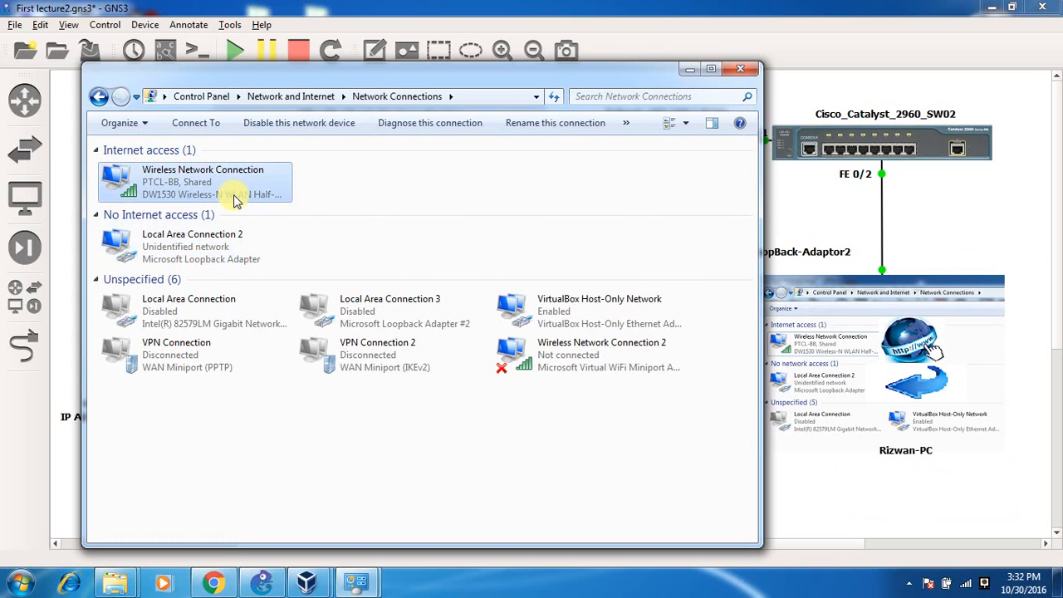
right_click(237, 197)
left_click(312, 360)
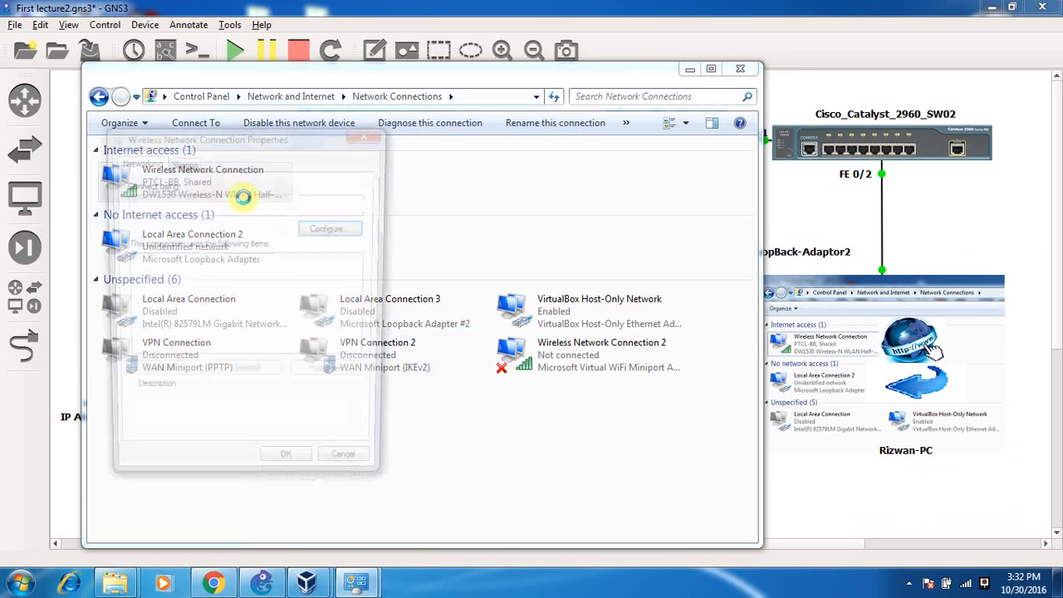
left_click(183, 161)
left_click_drag(258, 251, 85, 257)
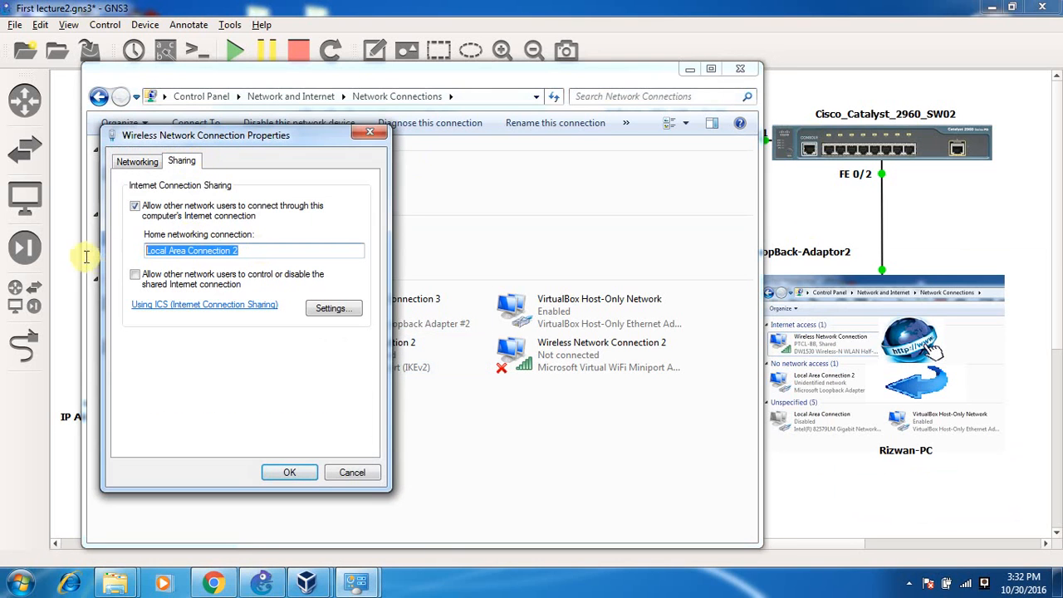
left_click(336, 474)
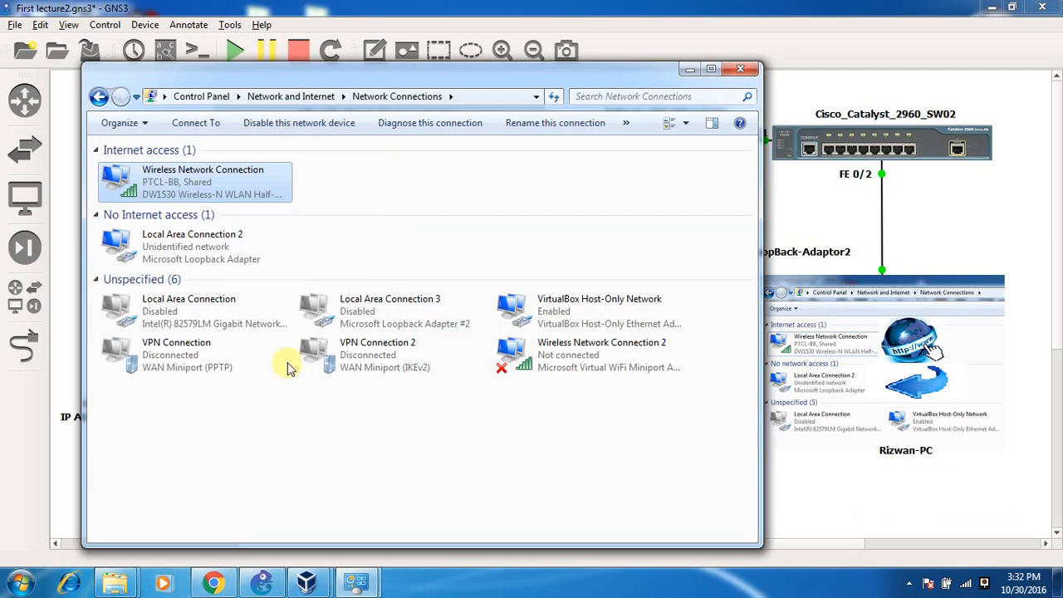
left_click(737, 69)
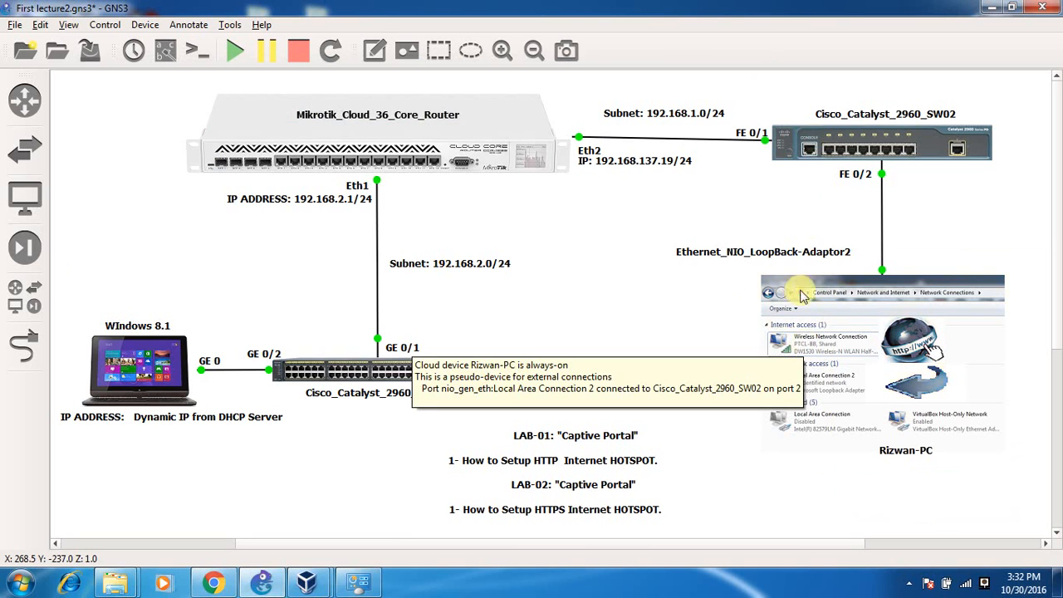
Add Local Area Connection 2 as the Rizwan-PC cloud's generic Ethernet NIO and apply.
right_click(812, 307)
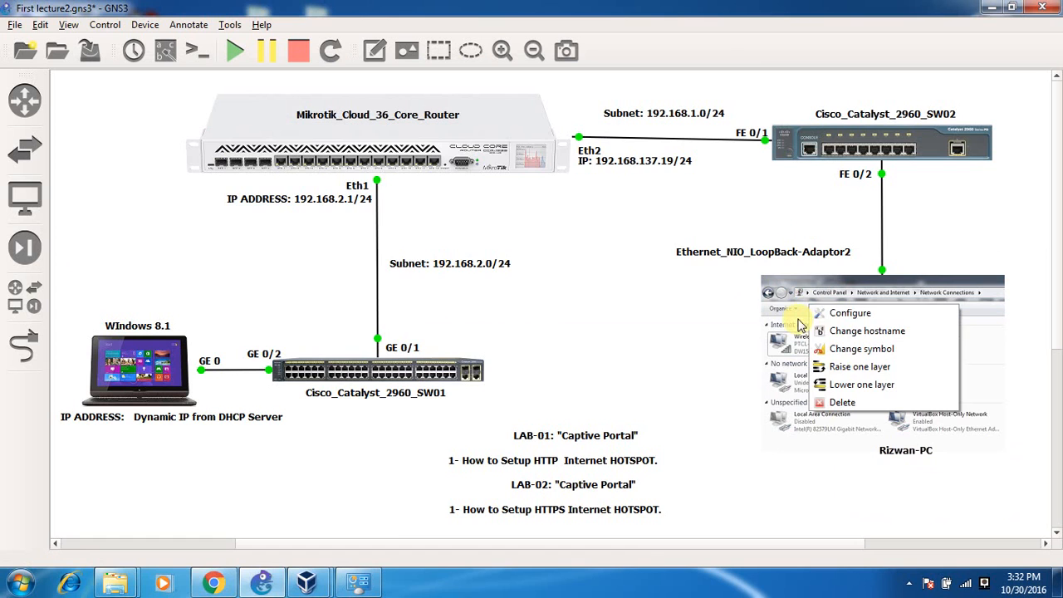
left_click(833, 320)
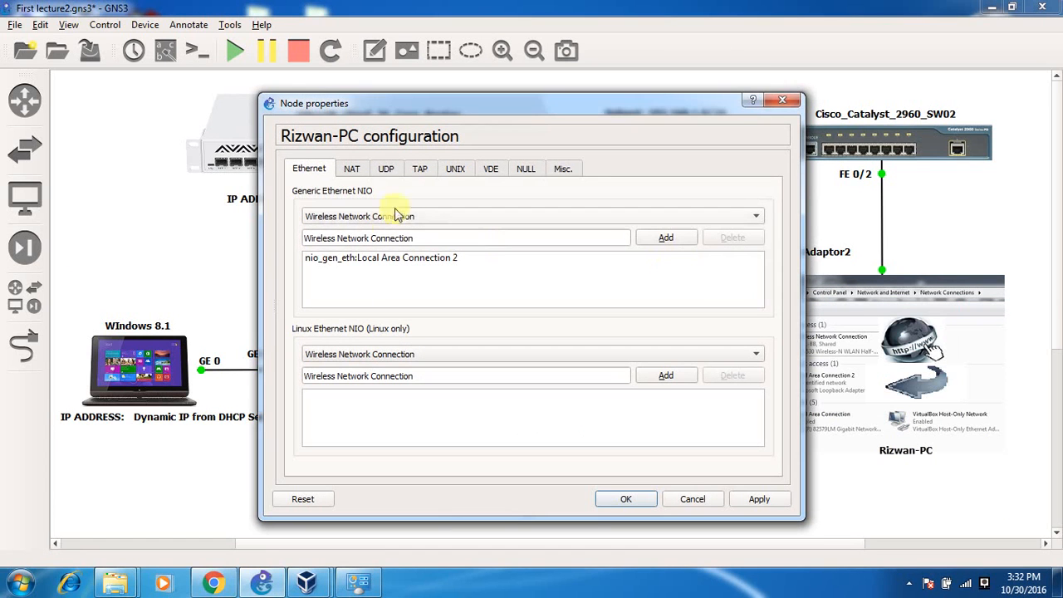
left_click(423, 219)
left_click(421, 262)
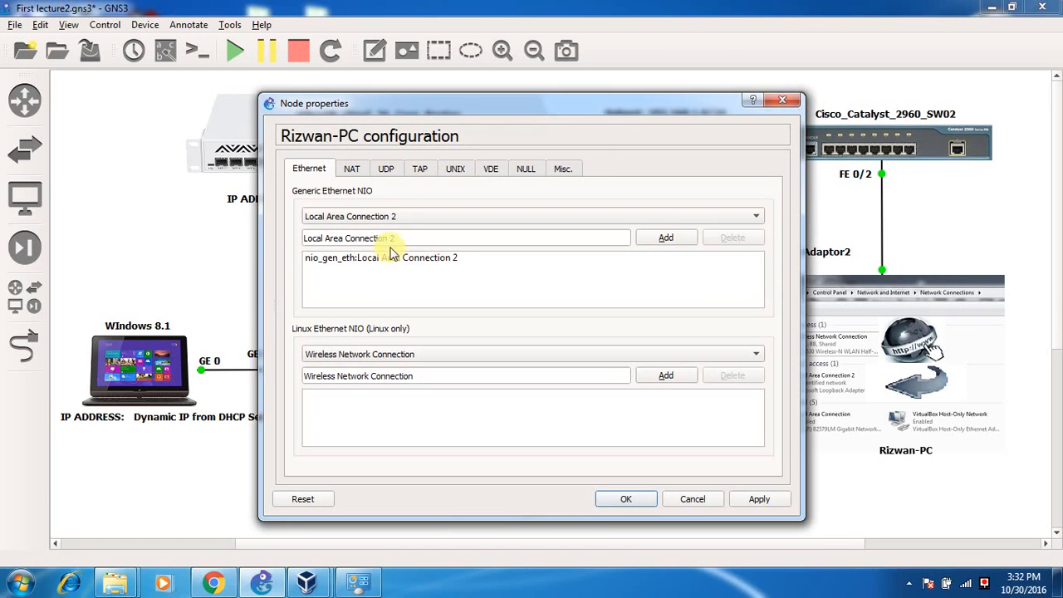
left_click(349, 256)
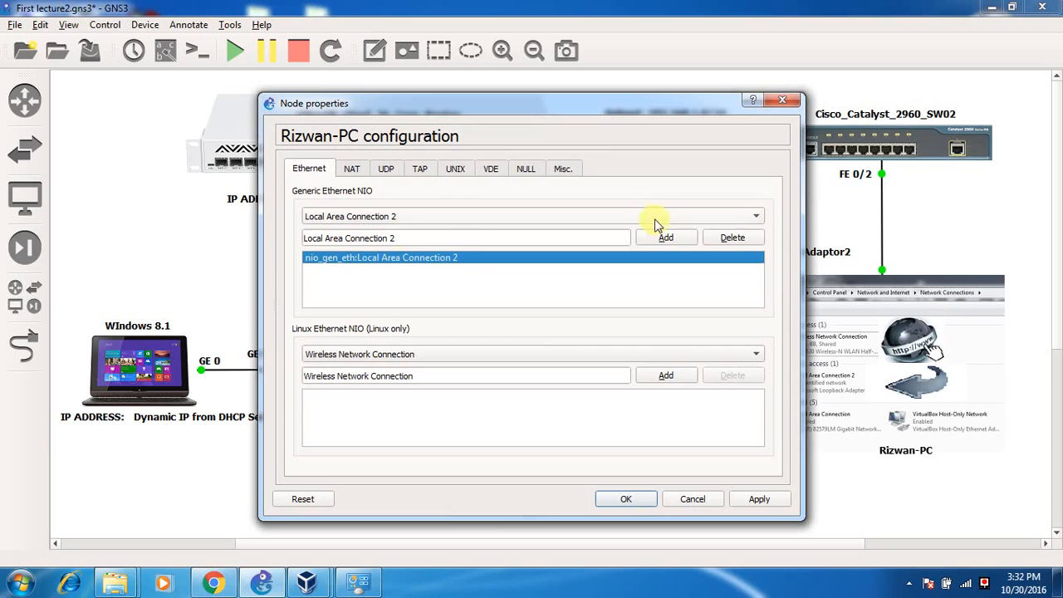
left_click(667, 238)
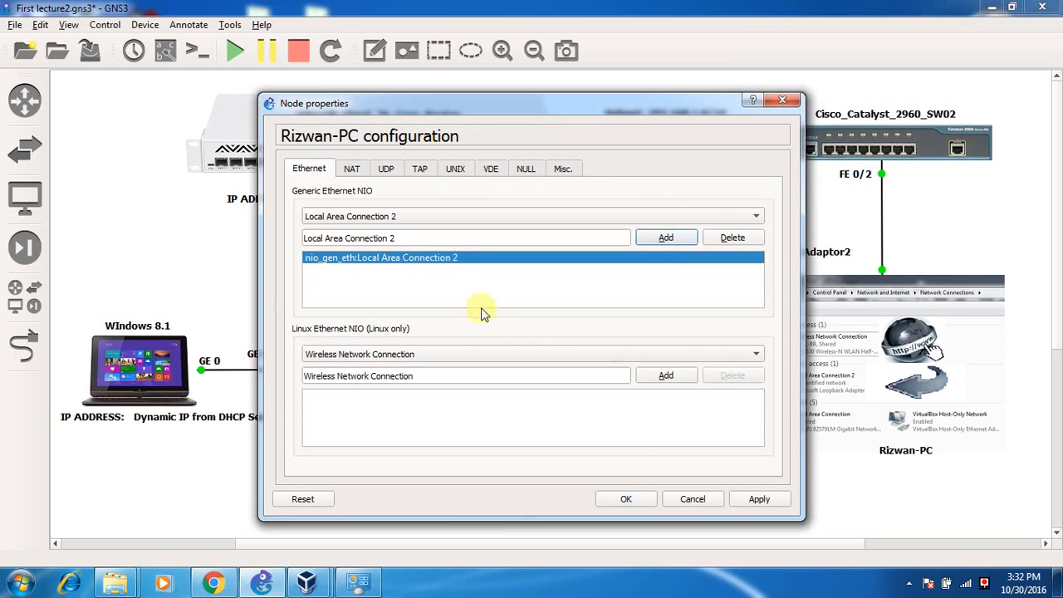
left_click(633, 500)
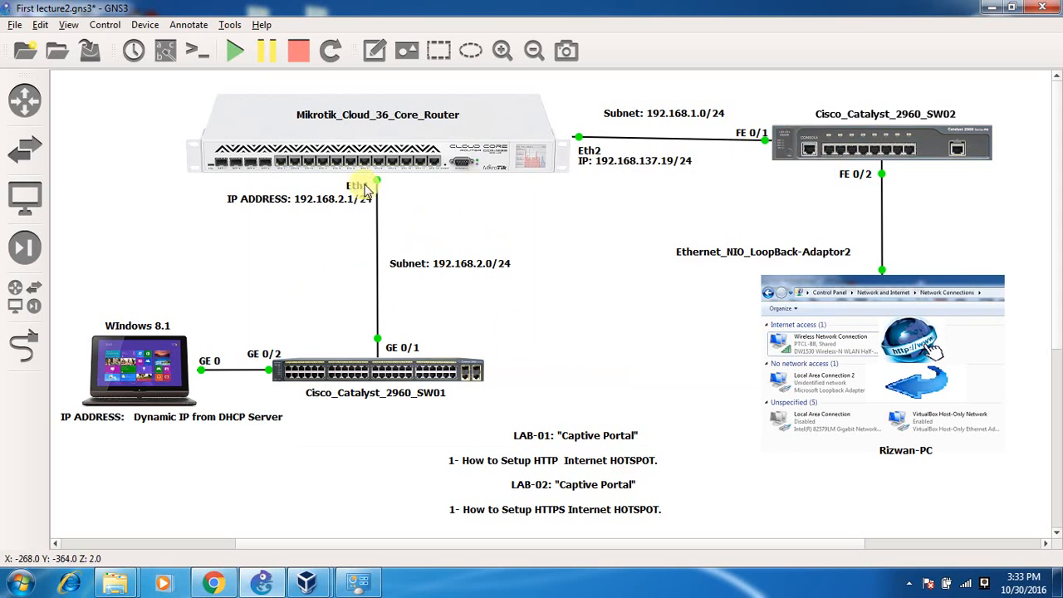
mouse_move(306, 154)
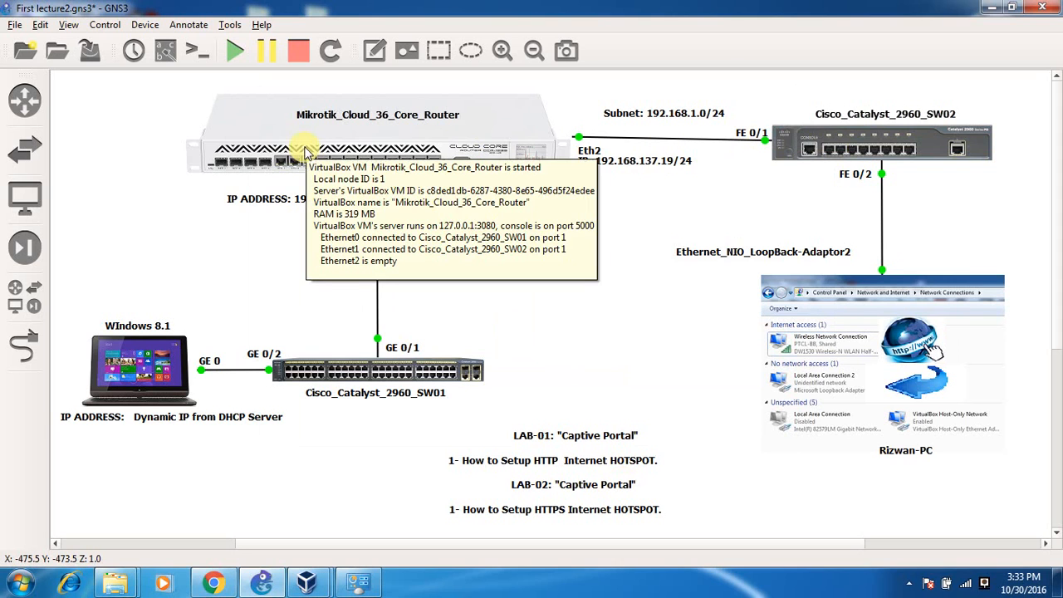
mouse_move(141, 375)
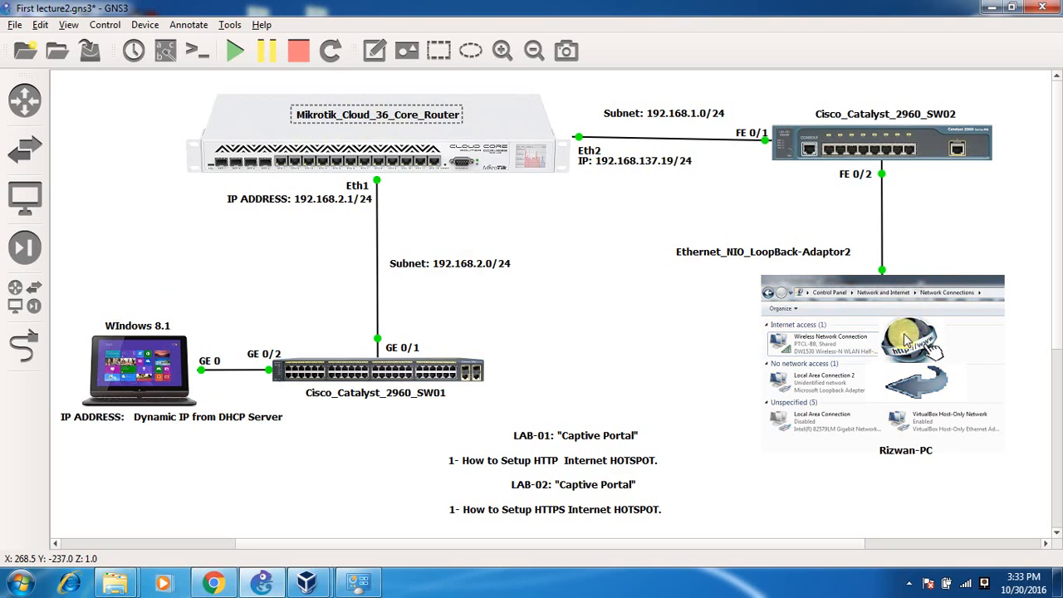
left_click(889, 446)
left_click(899, 496)
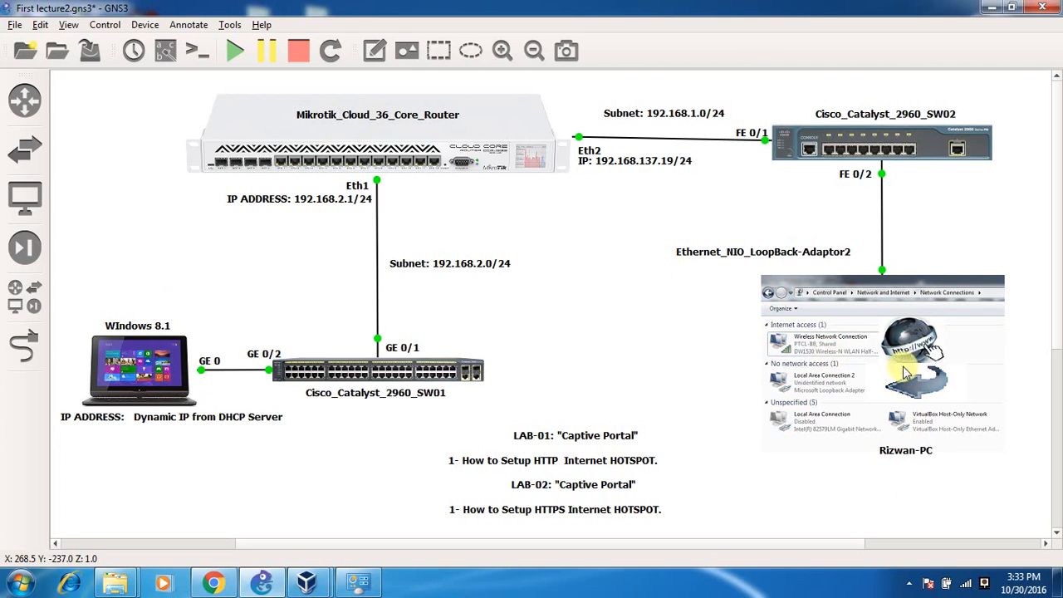
mouse_move(813, 398)
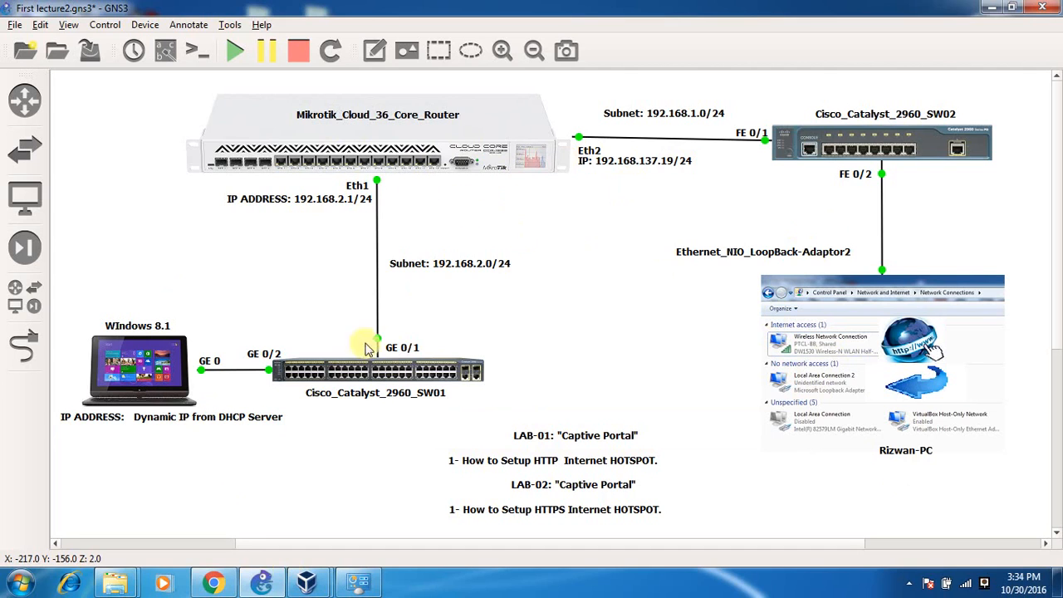
mouse_move(307, 580)
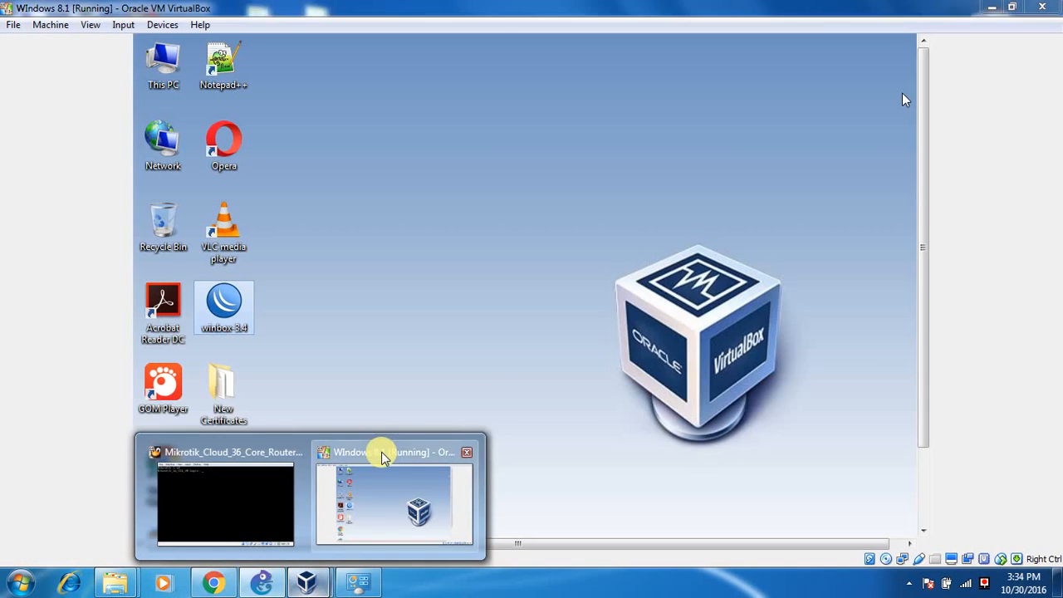
Start WinBox in the Windows 8.1 VM and connect to the MikroTik router as admin.
left_click(383, 458)
double_click(223, 304)
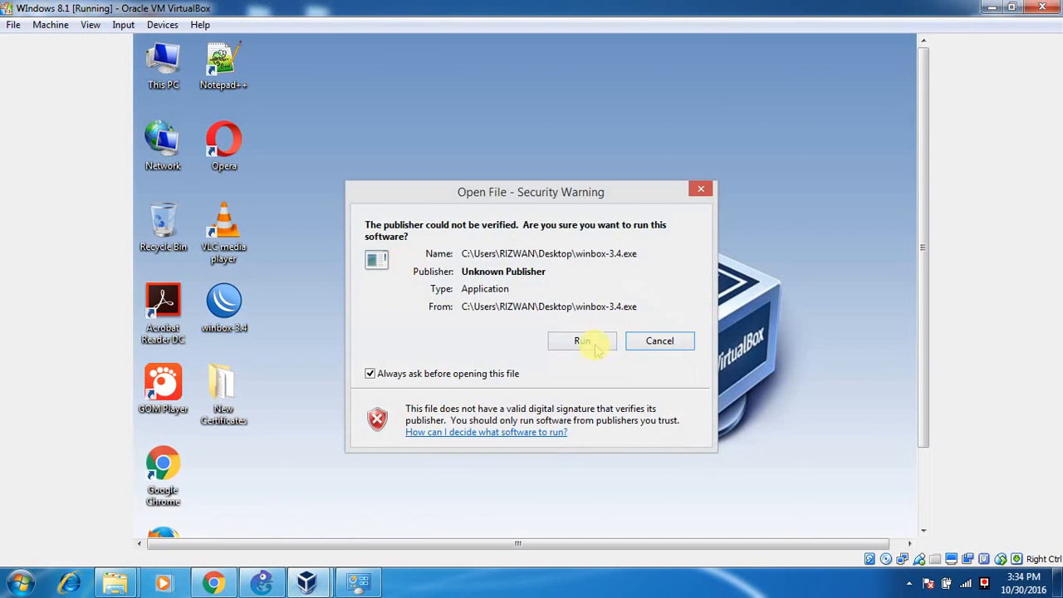
left_click(591, 342)
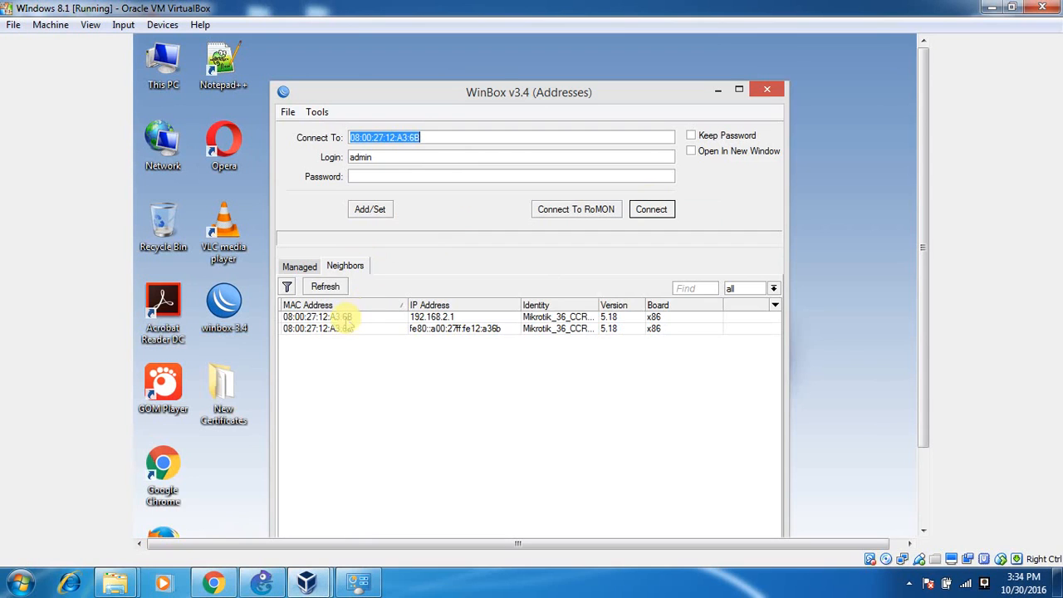
left_click(651, 211)
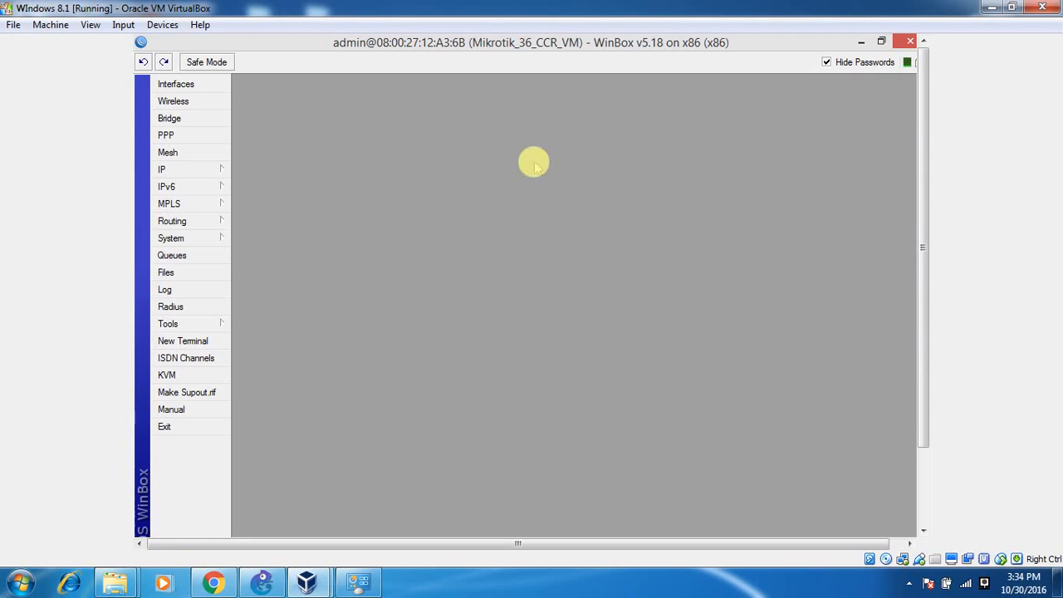
Add a new DHCP client on interface ether2 under IP > DHCP Client.
left_click(210, 174)
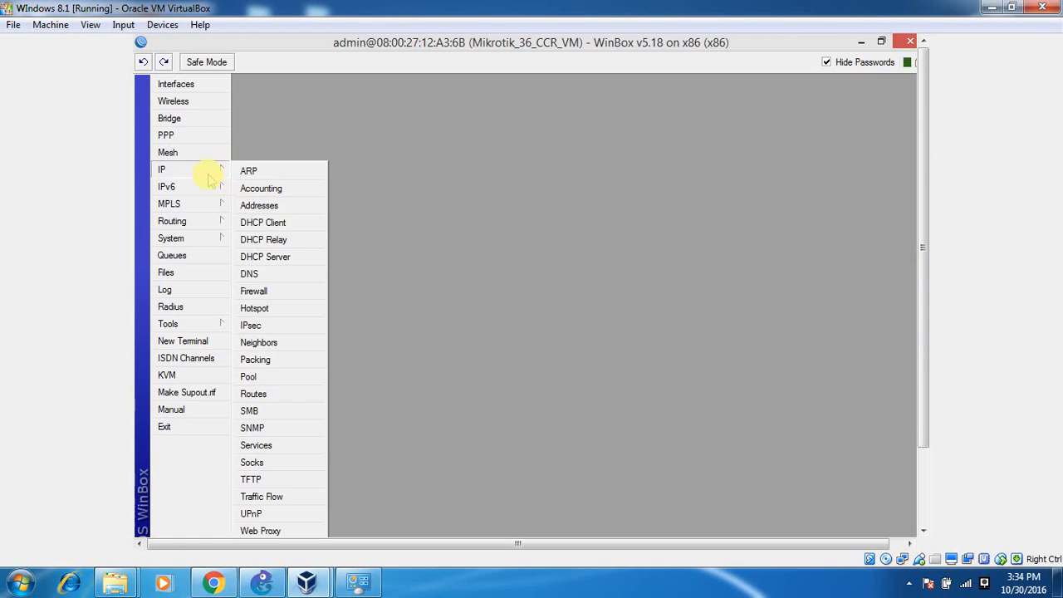
left_click(263, 222)
left_click(409, 202)
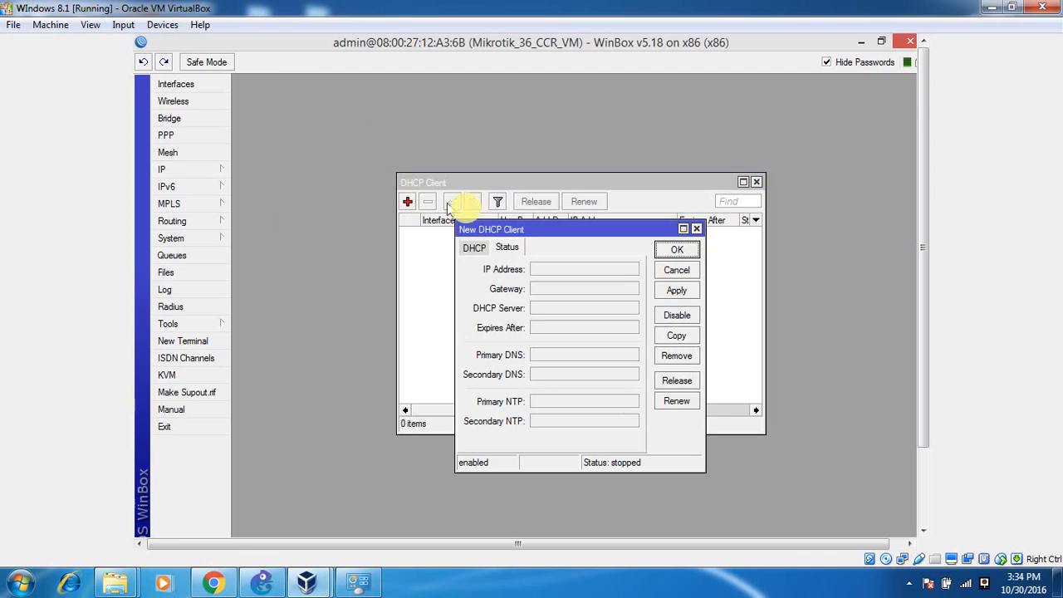
left_click(475, 248)
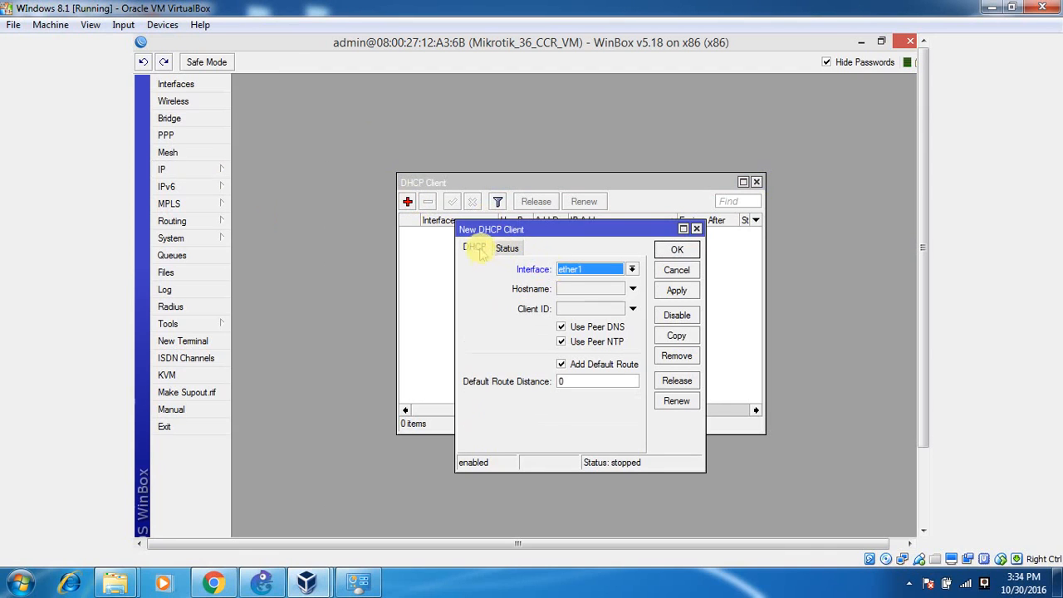
left_click(563, 269)
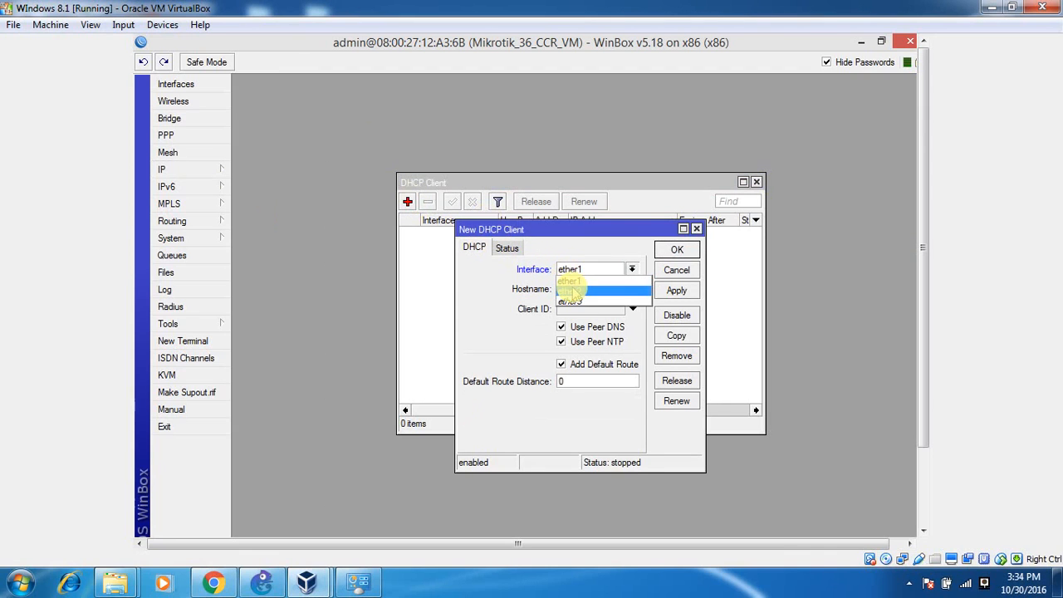
left_click(572, 293)
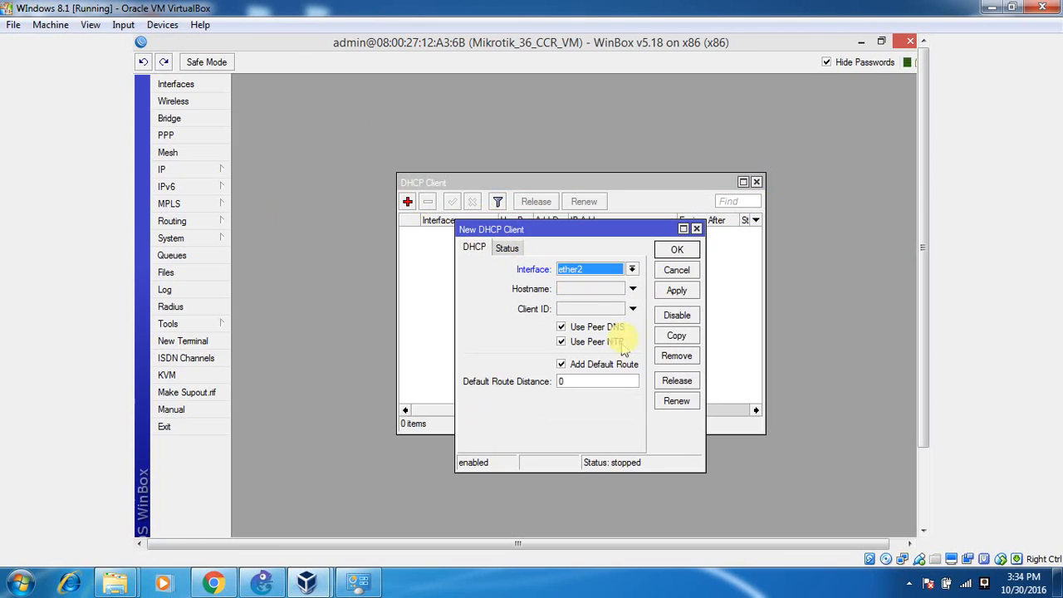
left_click(676, 249)
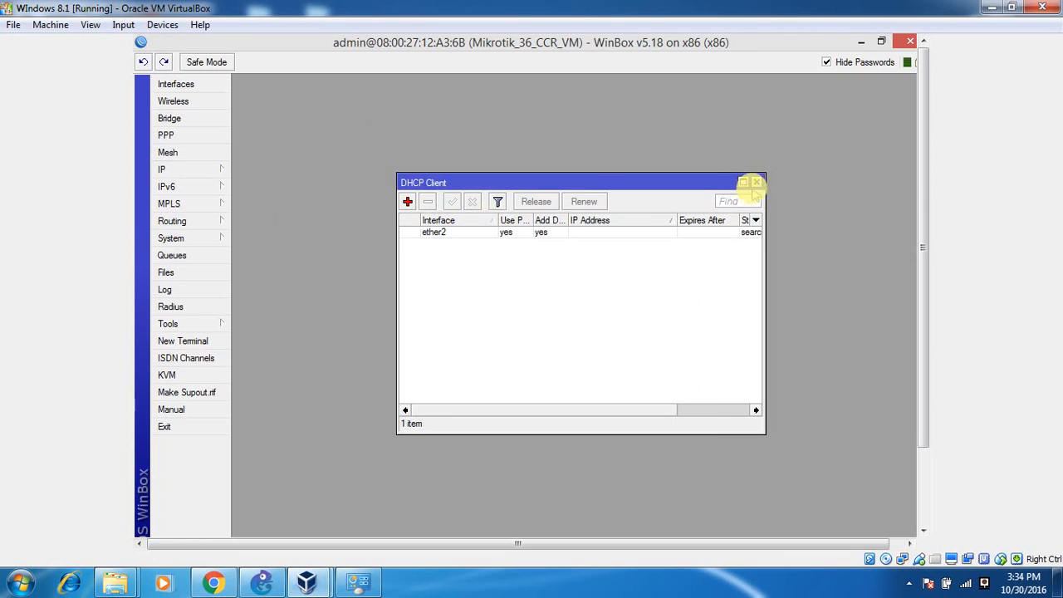
Review the ether2 DHCP client entry and its properties without changing anything.
left_click(744, 181)
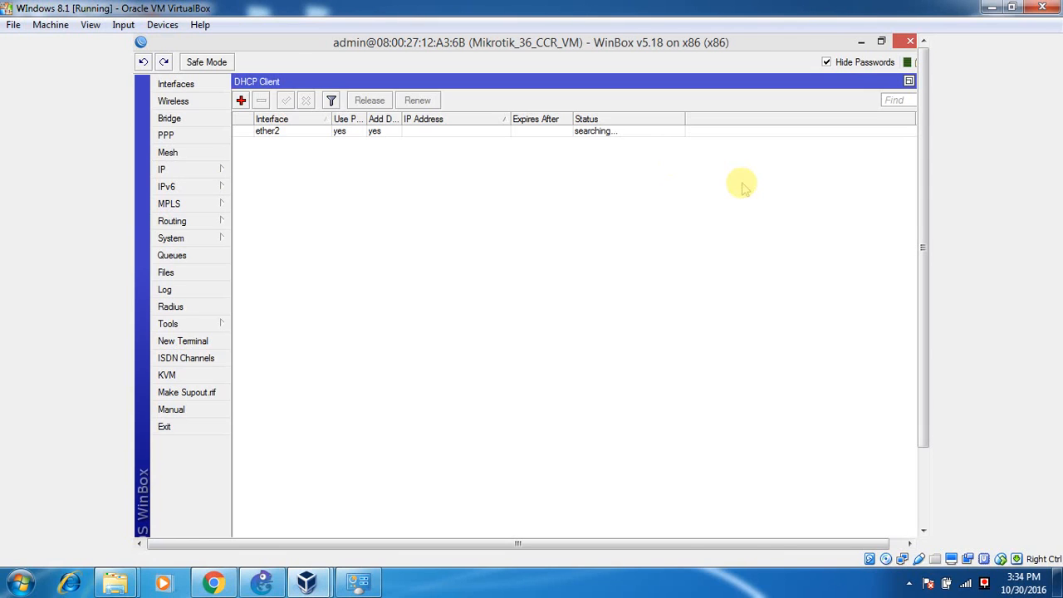
left_click(653, 133)
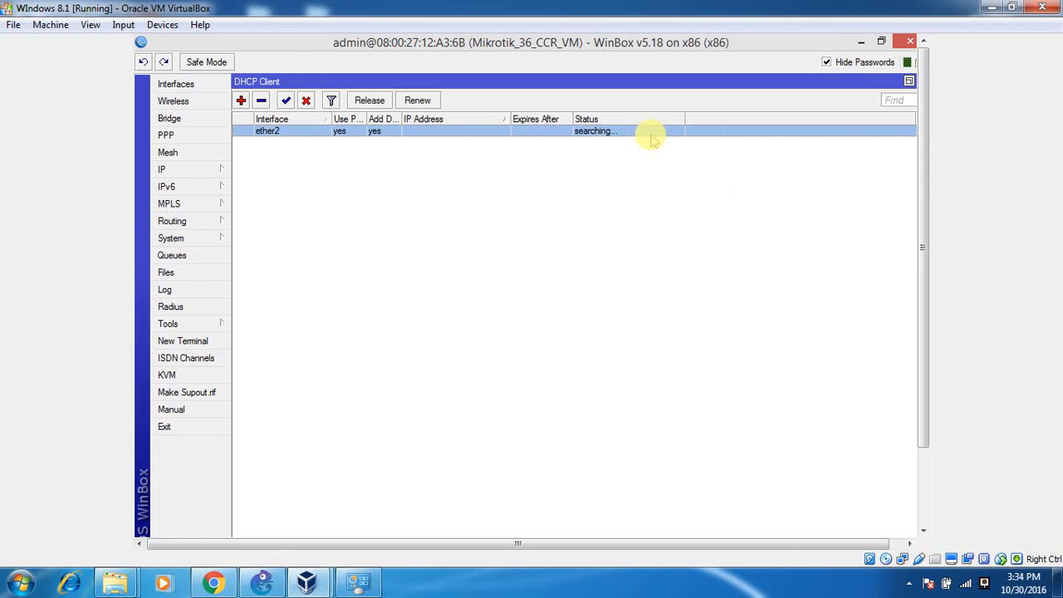
left_click(649, 174)
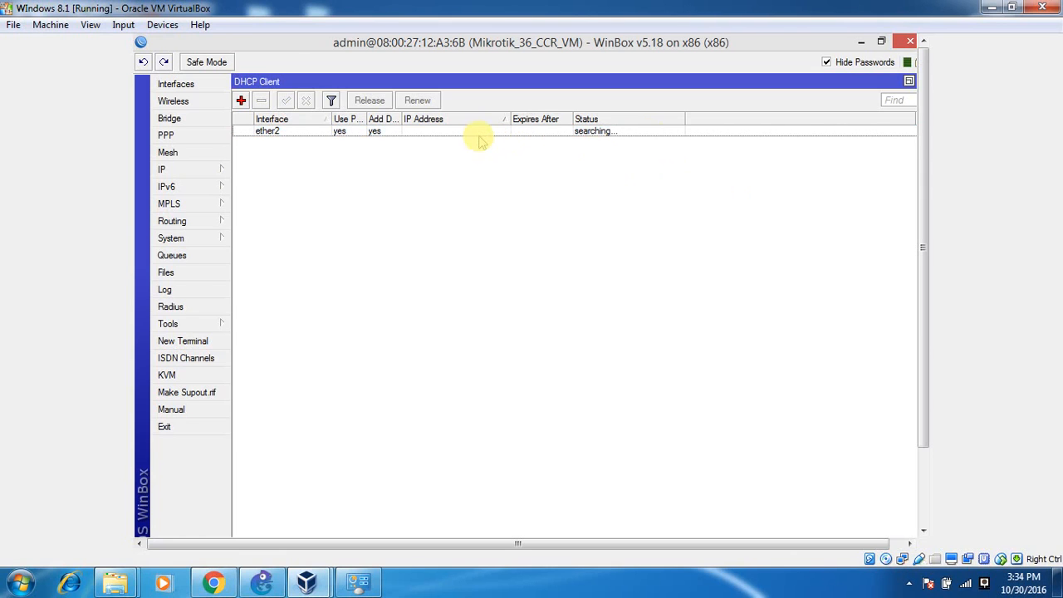
left_click(262, 583)
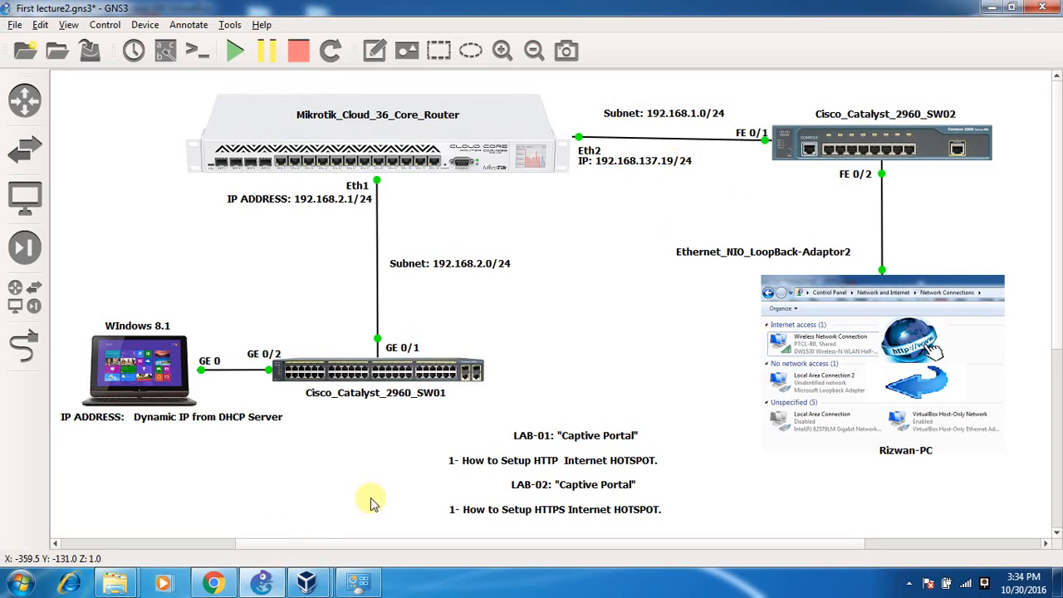
left_click(261, 583)
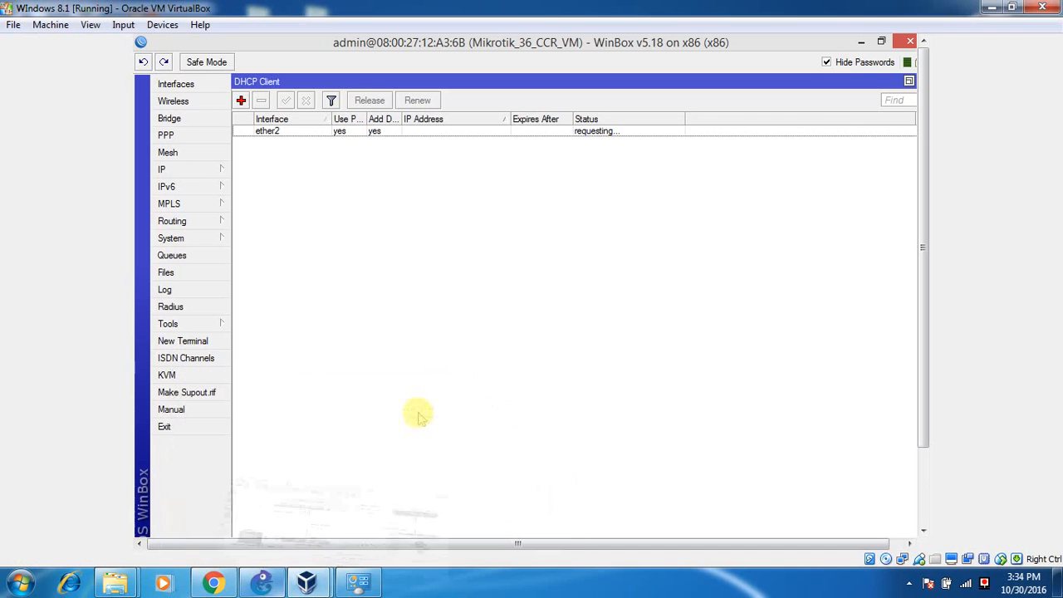
left_click(517, 131)
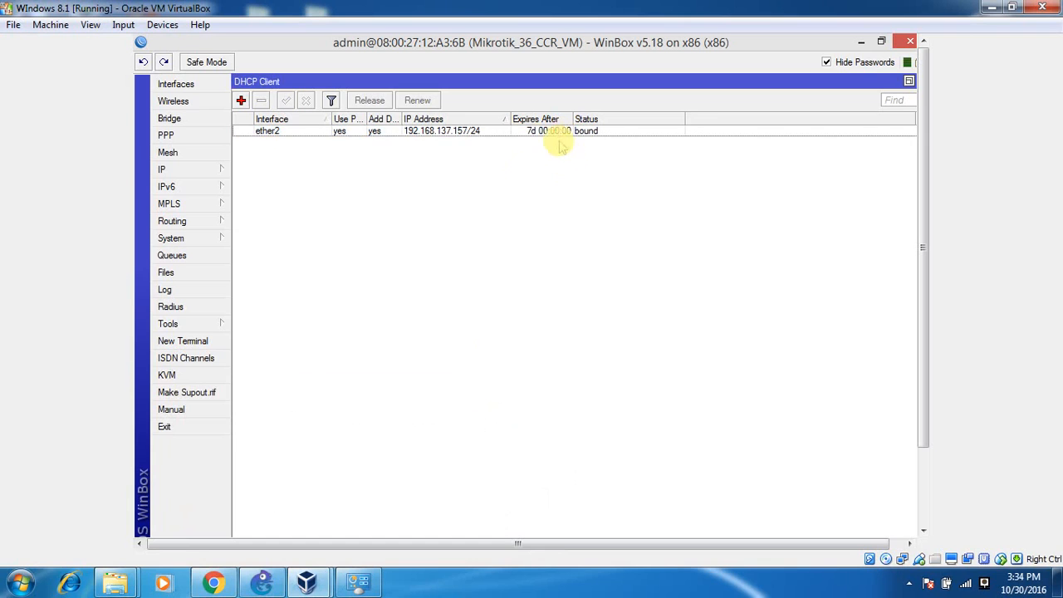
double_click(487, 135)
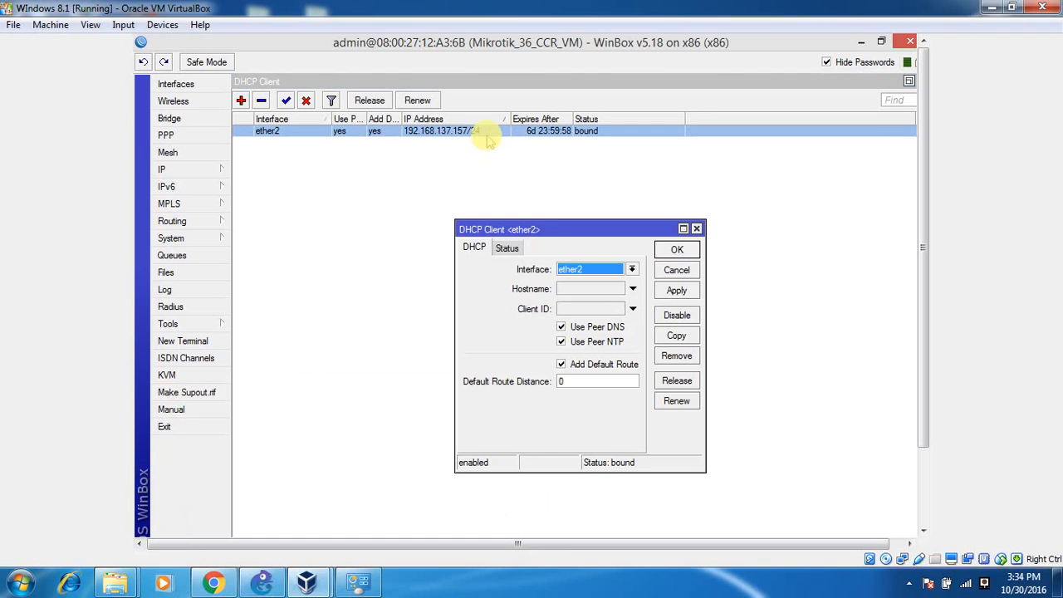
left_click(676, 271)
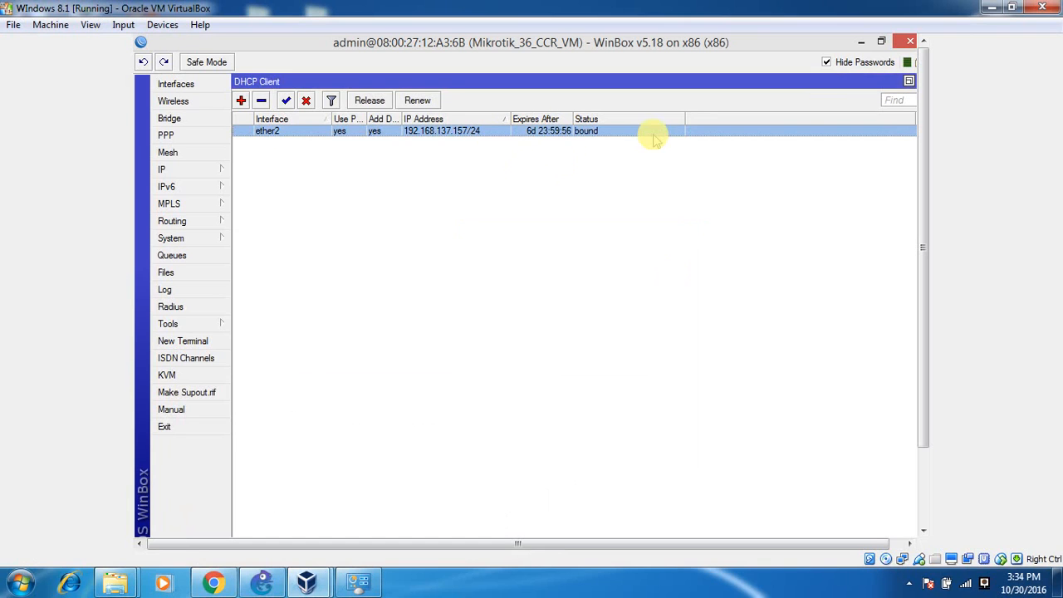
Confirm the dynamic address 192.168.137.157/24 in IP > Addresses, then close it and minimise WinBox.
left_click(203, 173)
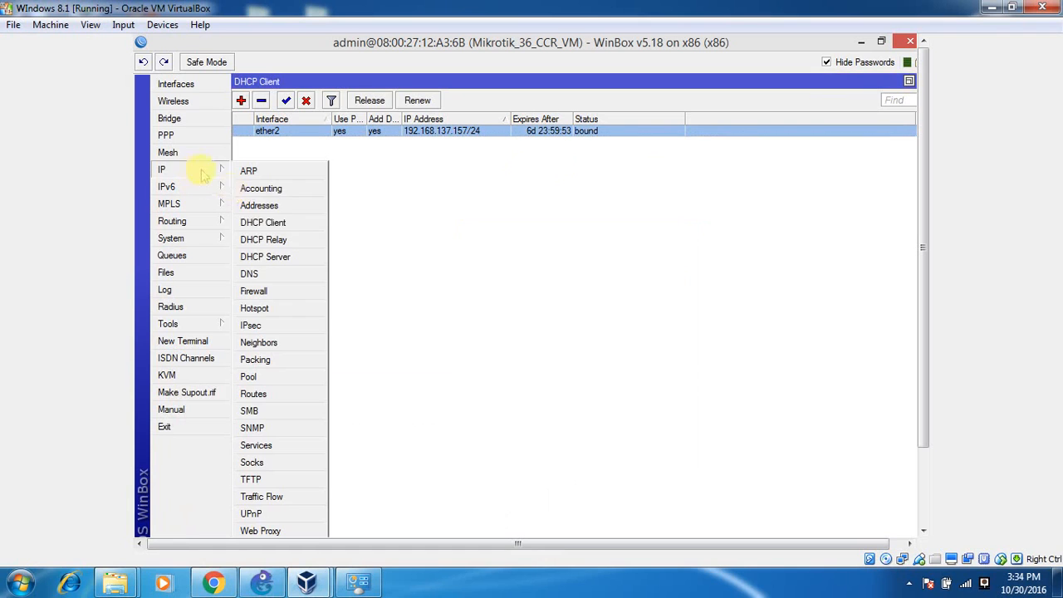
left_click(264, 205)
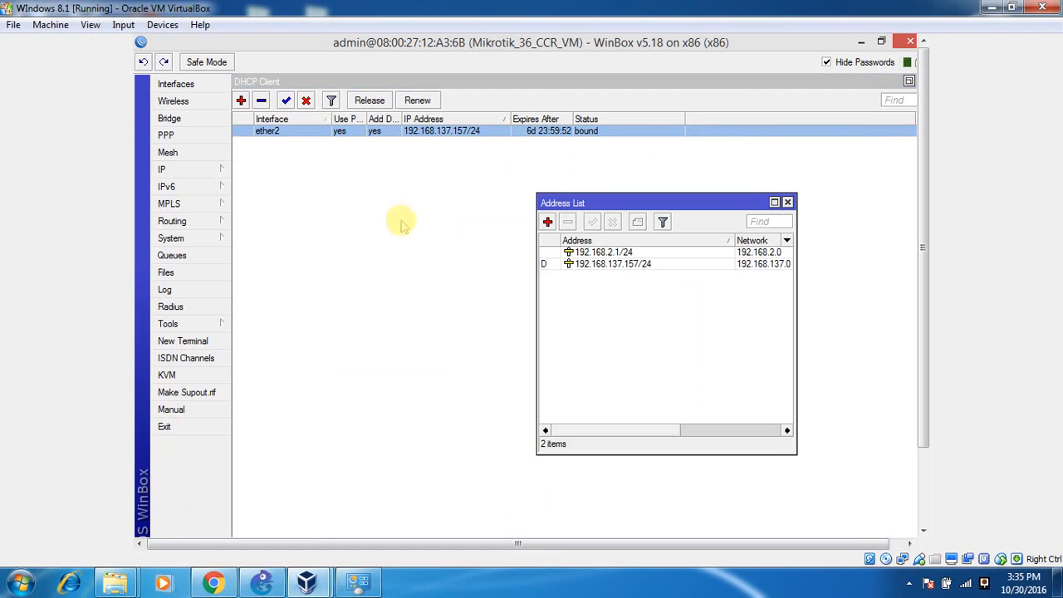
left_click(575, 265)
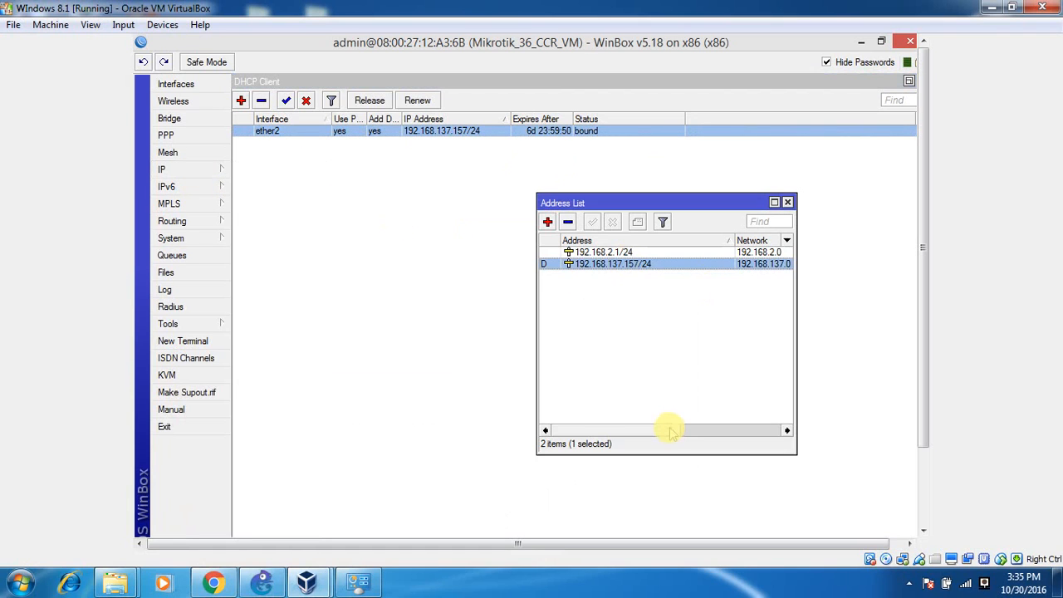
left_click_drag(672, 431, 767, 408)
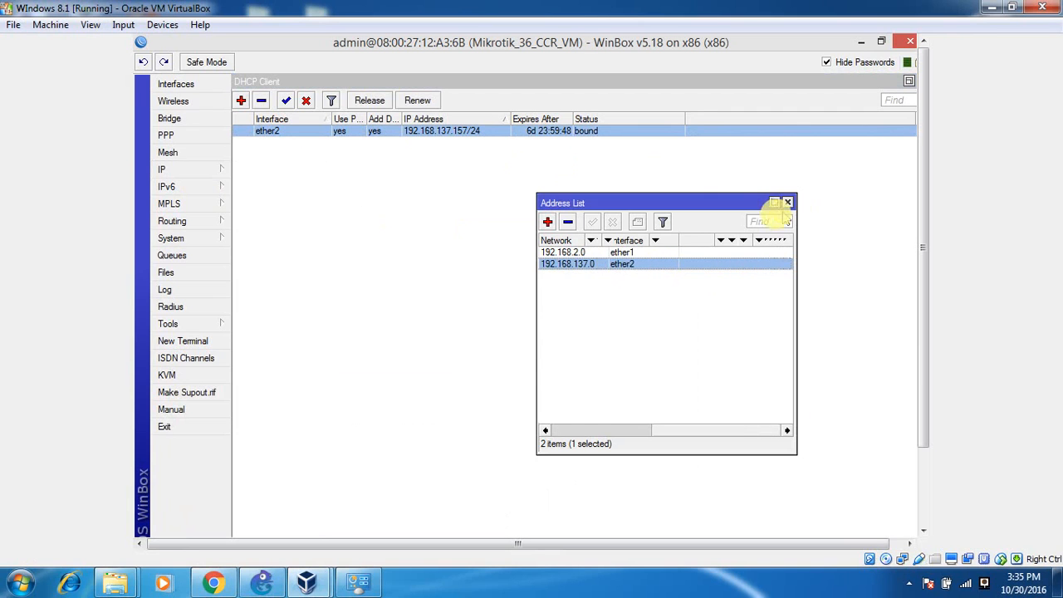
left_click(787, 203)
left_click(861, 42)
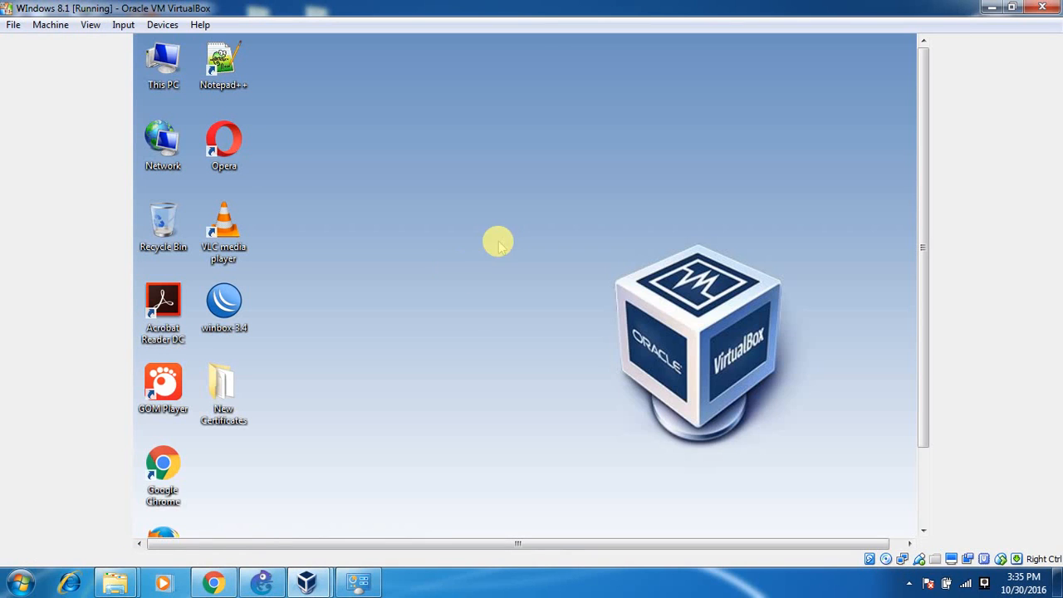
Update the Eth2 label to 192.168.137.157/24, level SW02's link, and reposition the label.
left_click(263, 576)
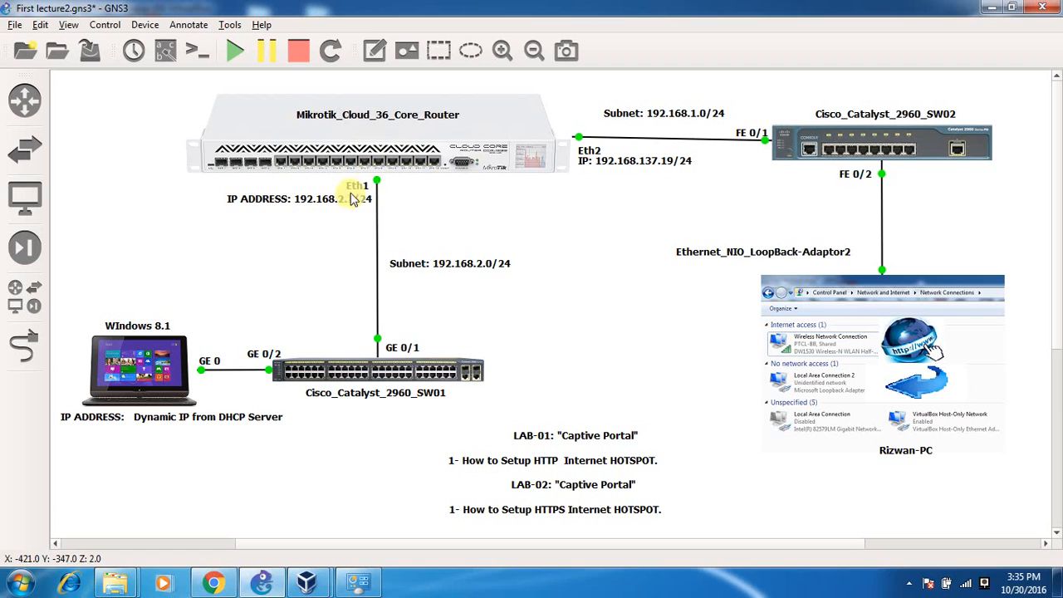
left_click(675, 158)
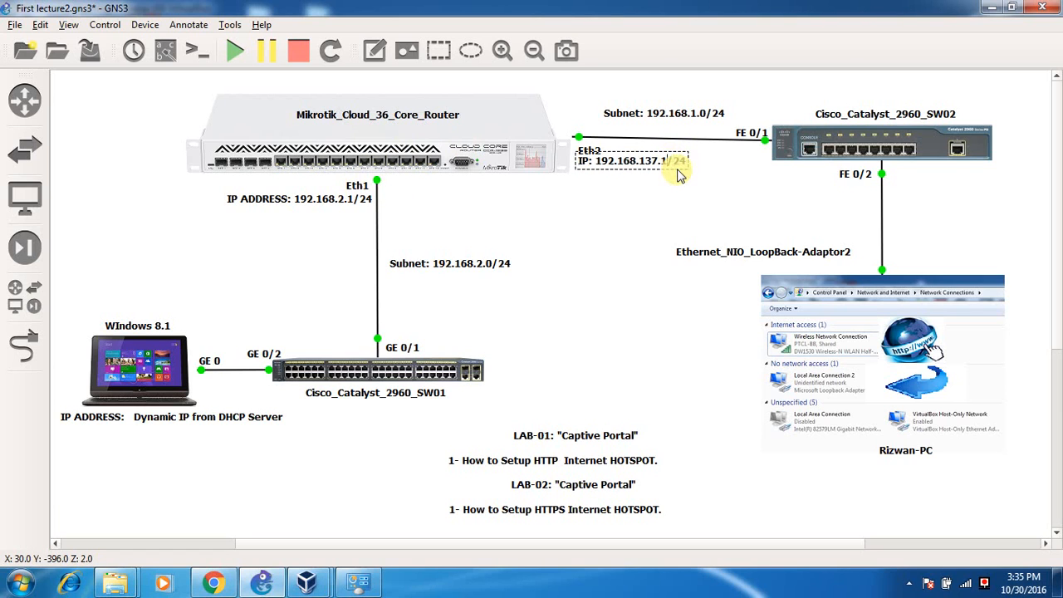
type("7")
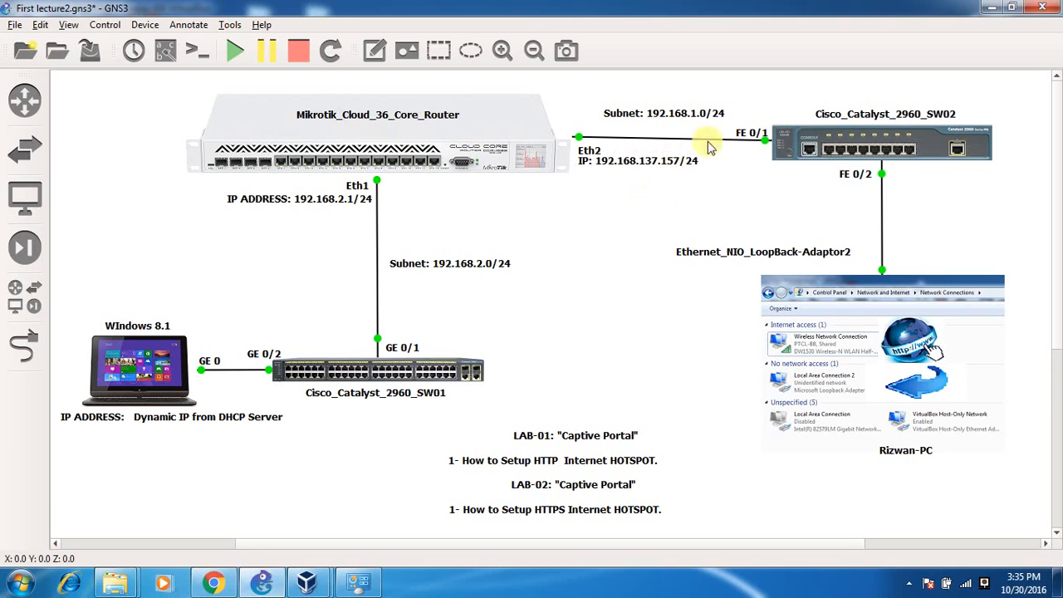
left_click_drag(812, 140, 759, 124)
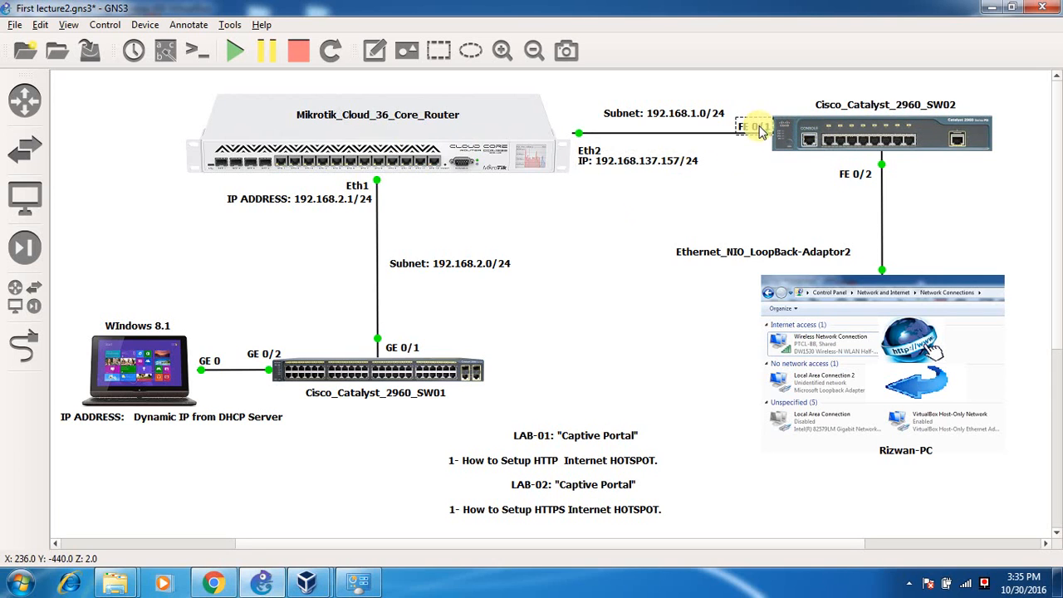
left_click(598, 161)
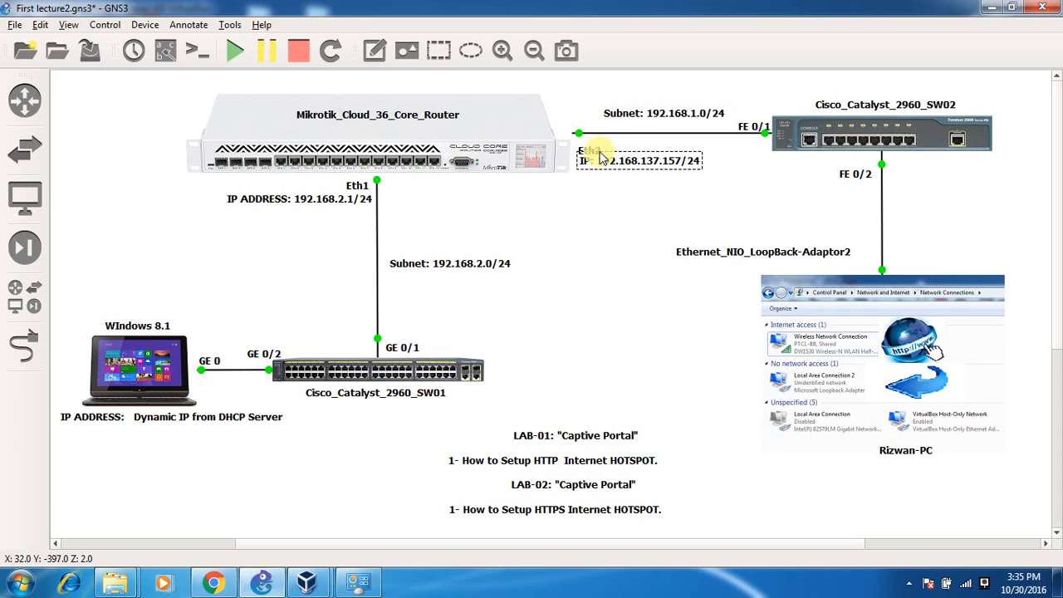
mouse_move(600, 152)
left_mouse_down()
mouse_move(592, 144)
mouse_move(598, 159)
left_mouse_up()
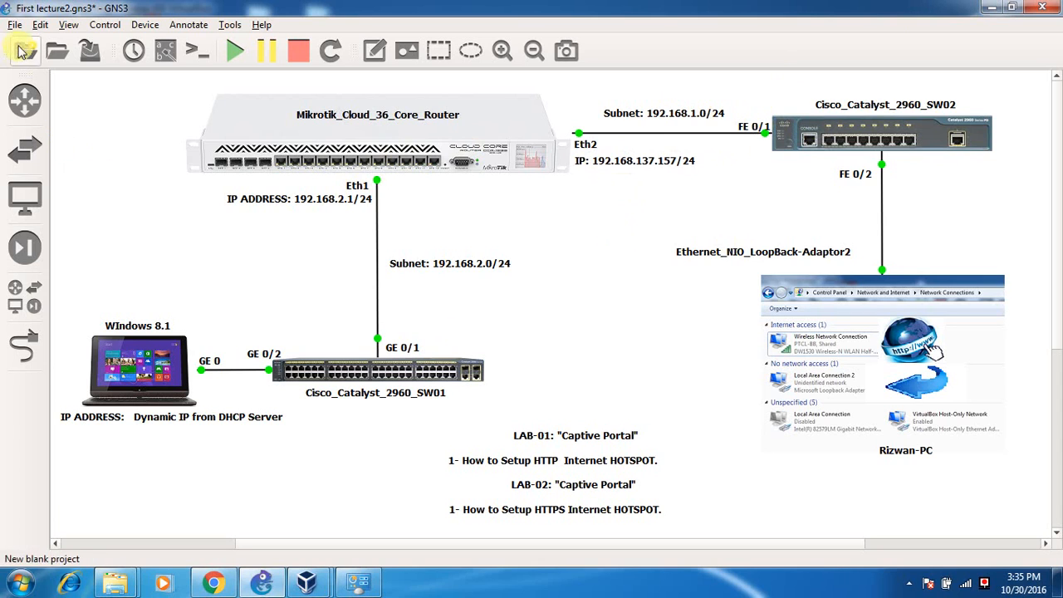
Save the GNS3 project and bring the Windows 8.1 VM back into view.
left_click(15, 25)
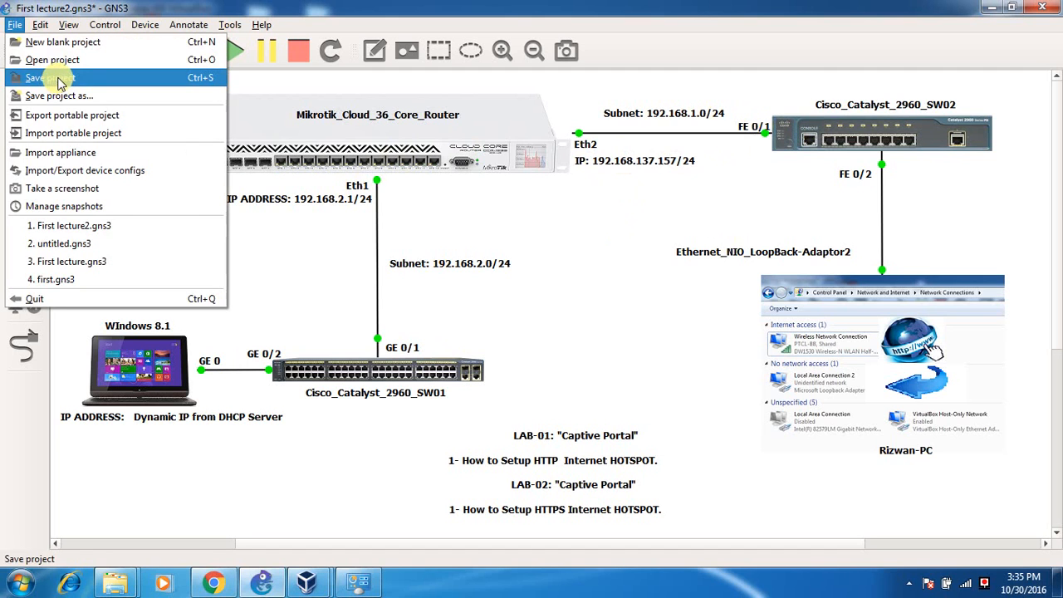
left_click(58, 79)
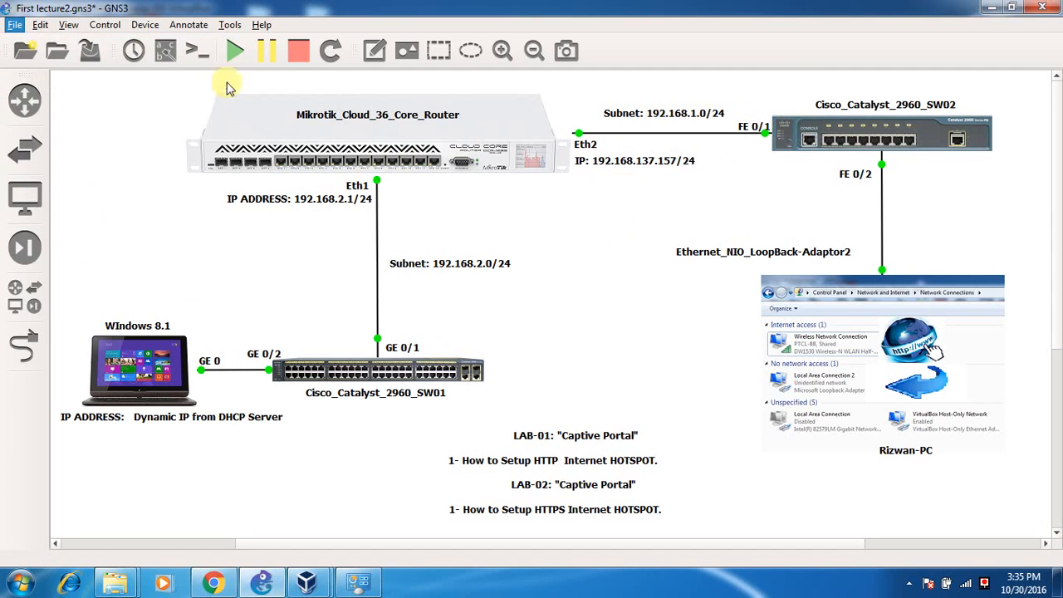
left_click(991, 9)
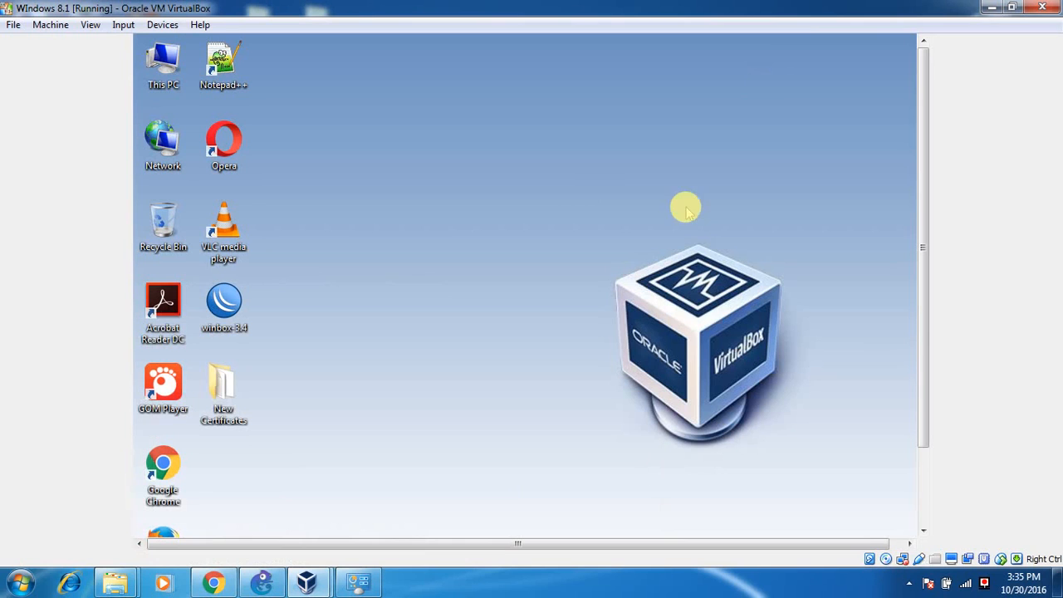
Close all Control Panel windows and both existing WinBox sessions.
left_click_drag(924, 208, 898, 211)
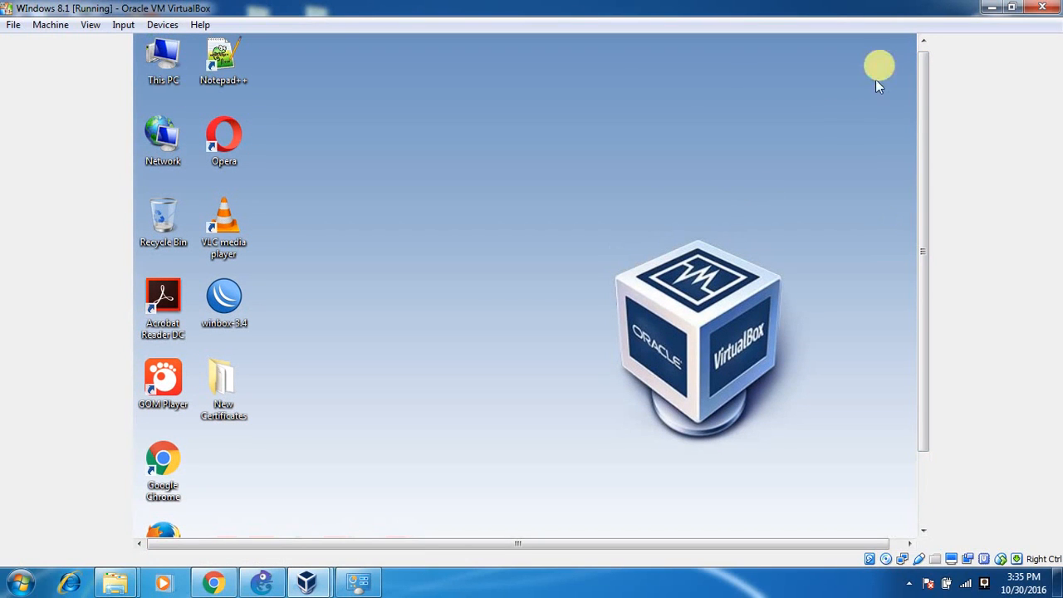
left_click_drag(922, 120, 878, 263)
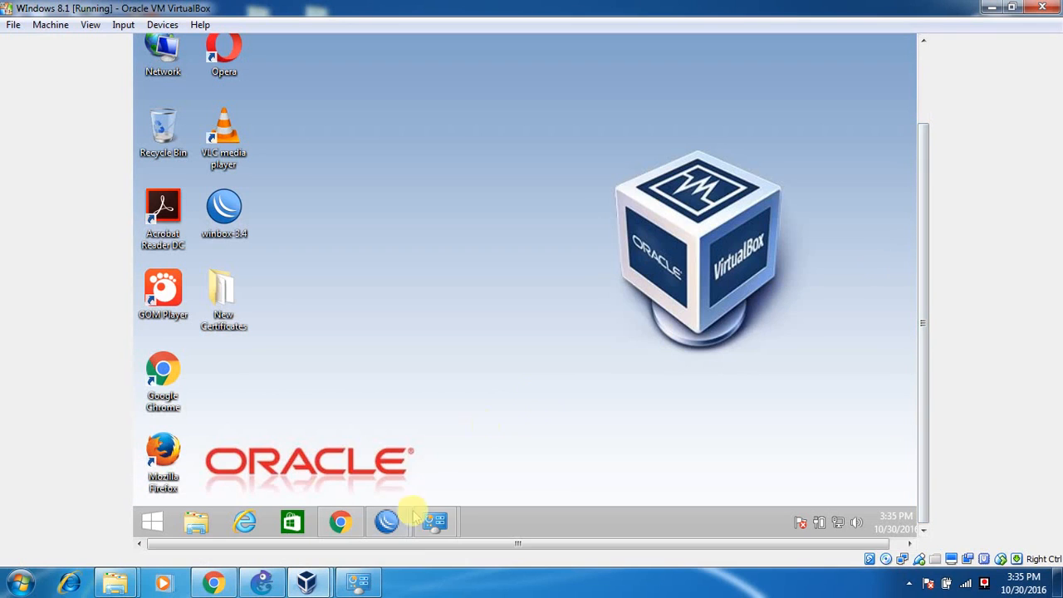
mouse_move(438, 525)
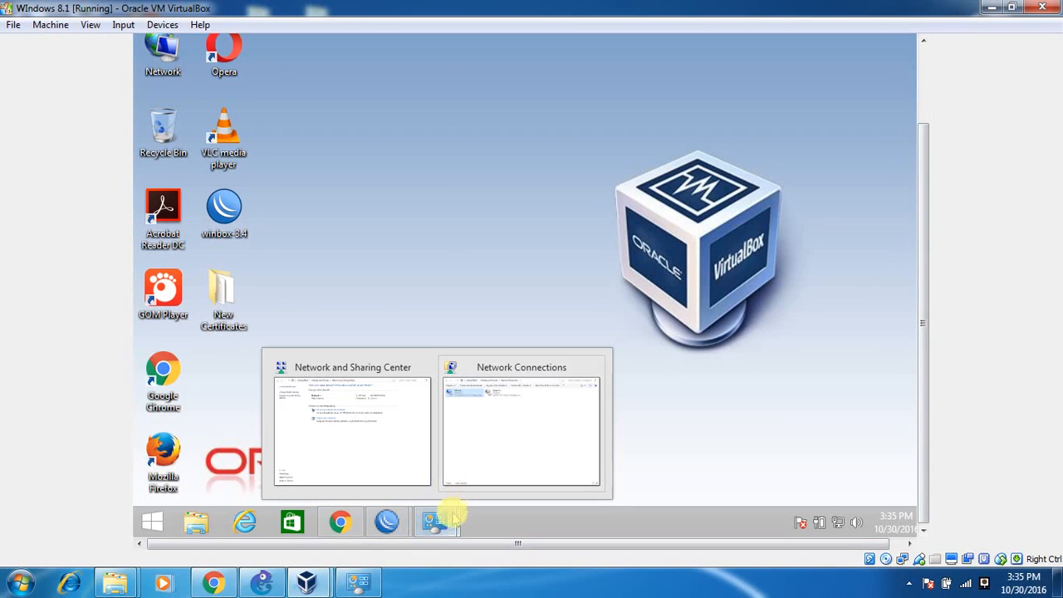
right_click(453, 516)
left_click(455, 479)
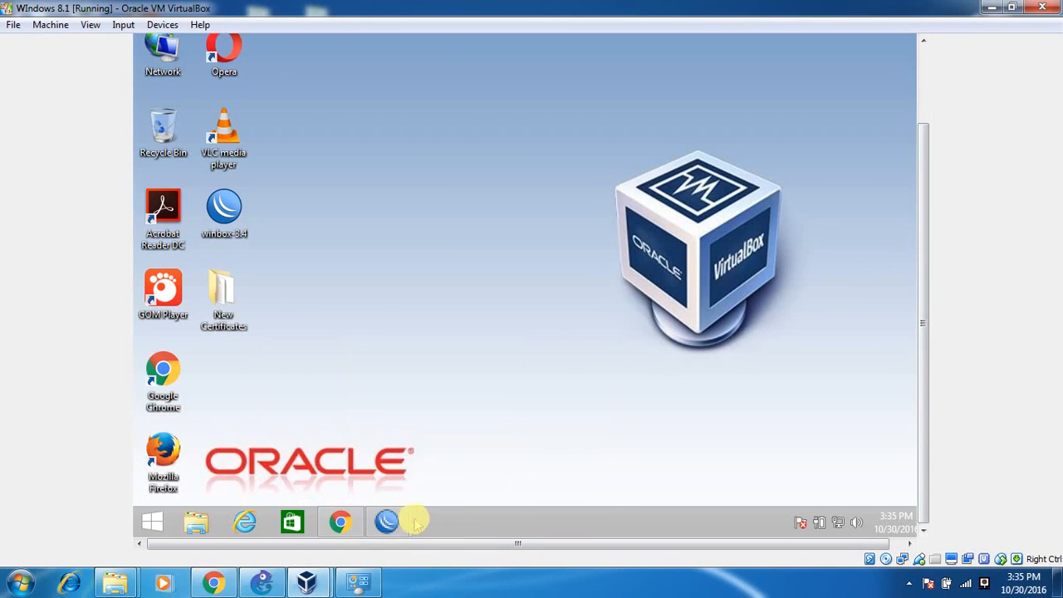
mouse_move(388, 522)
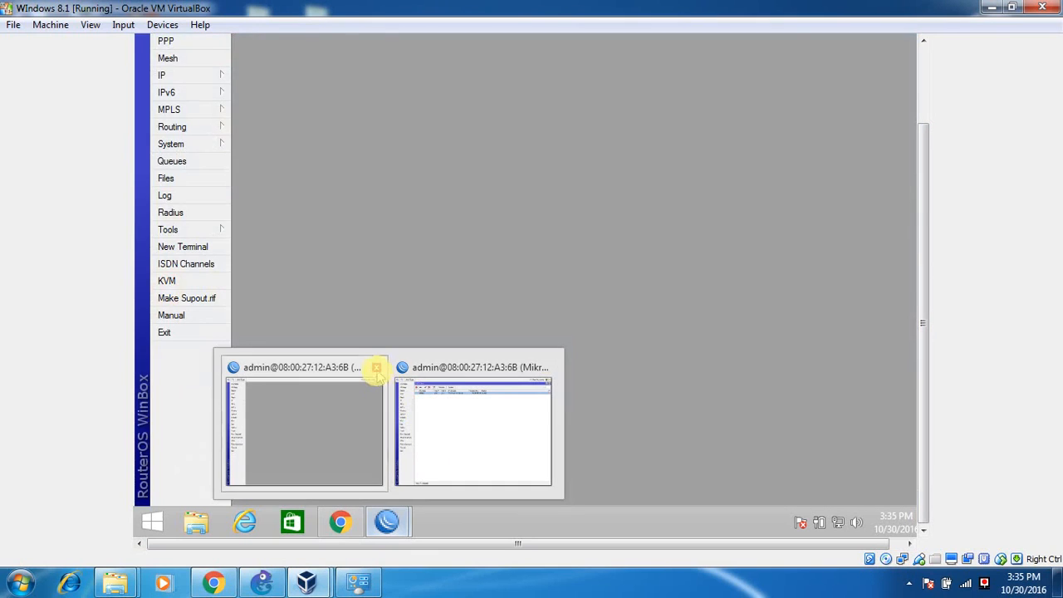
left_click(378, 367)
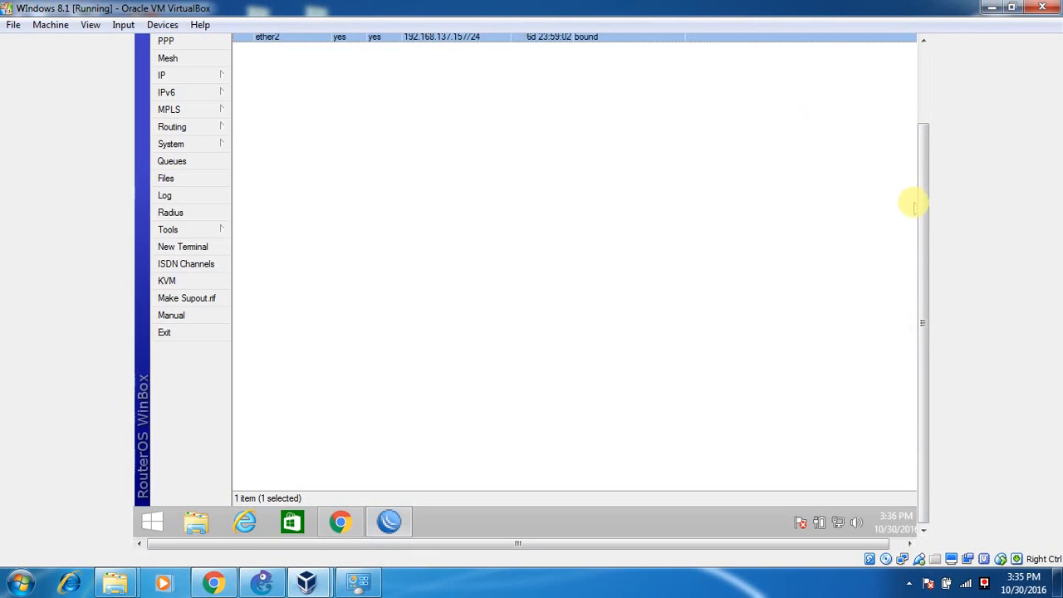
left_click_drag(923, 207, 937, 71)
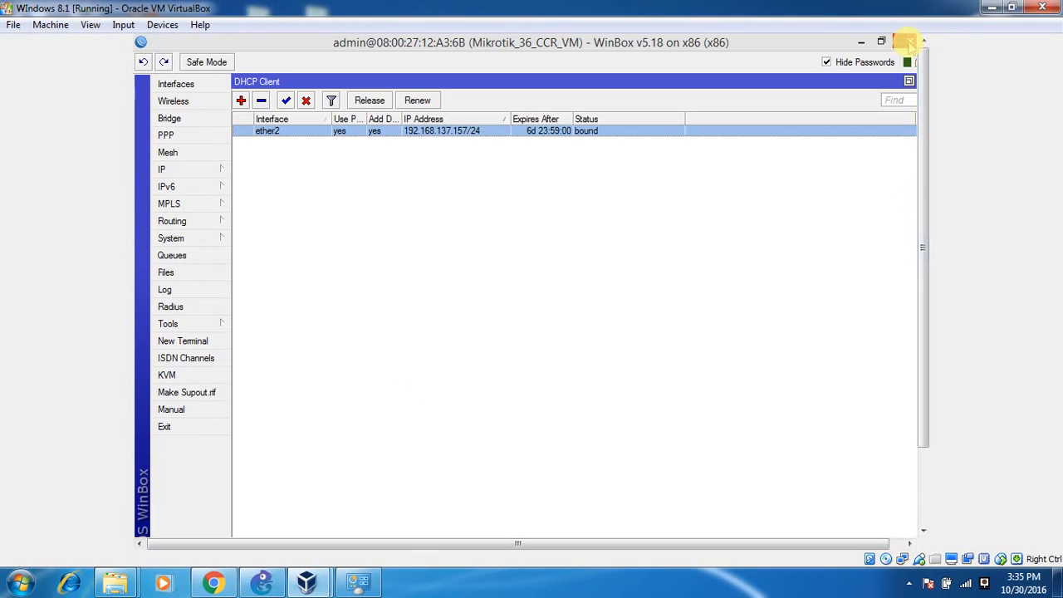
left_click(912, 43)
Relaunch winbox 3.4, connect to the router as admin, and close the DHCP Client list.
double_click(232, 306)
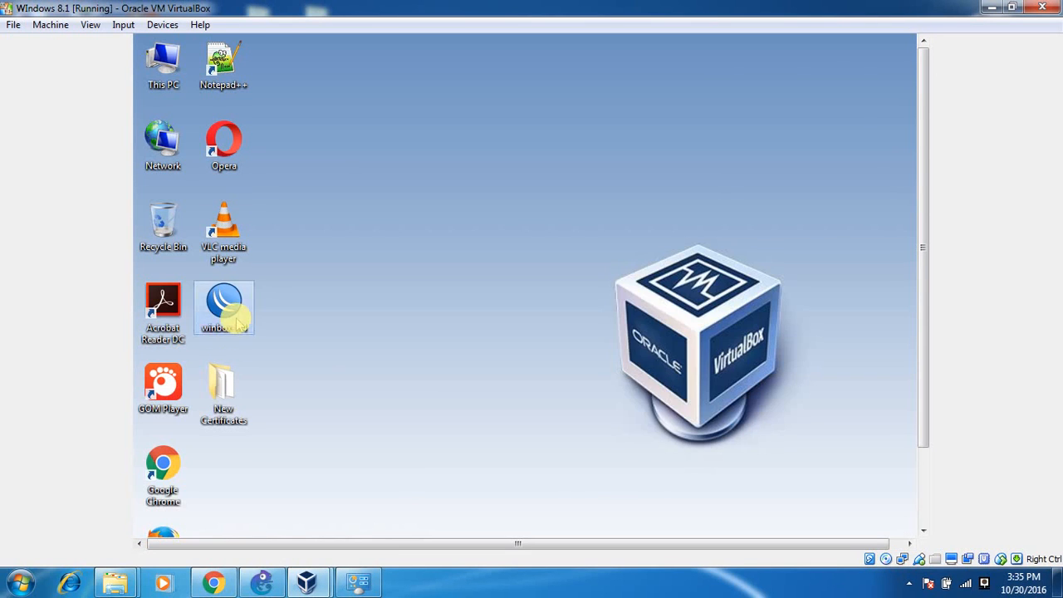
left_click(583, 341)
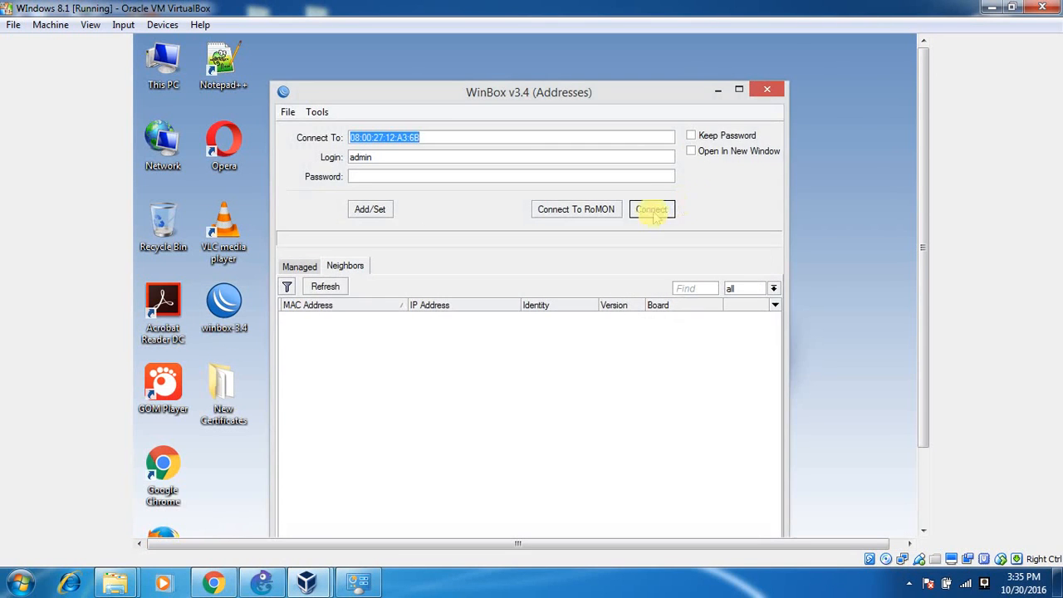
left_click(653, 208)
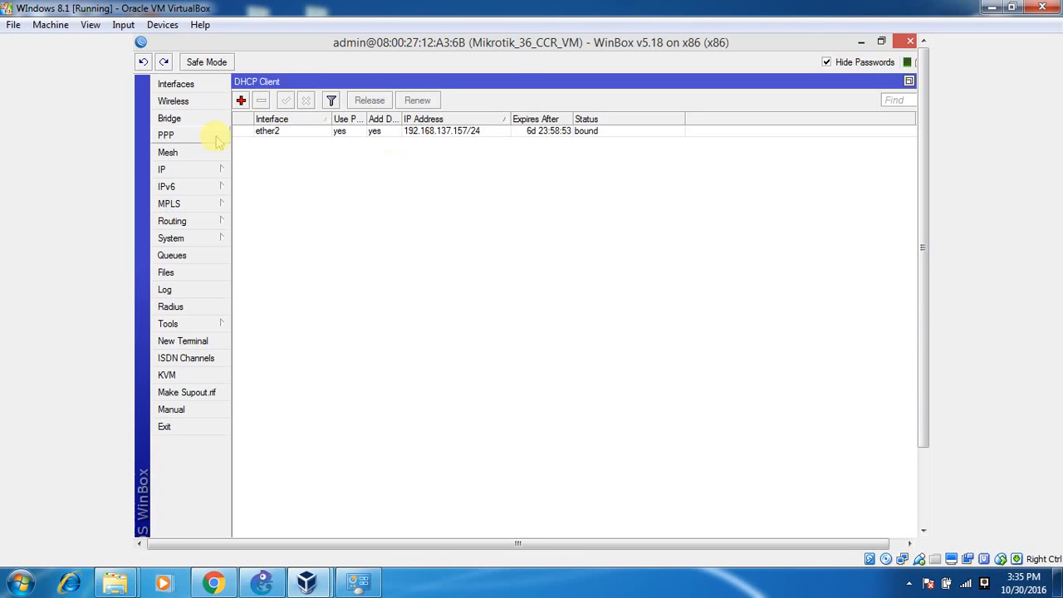
double_click(833, 79)
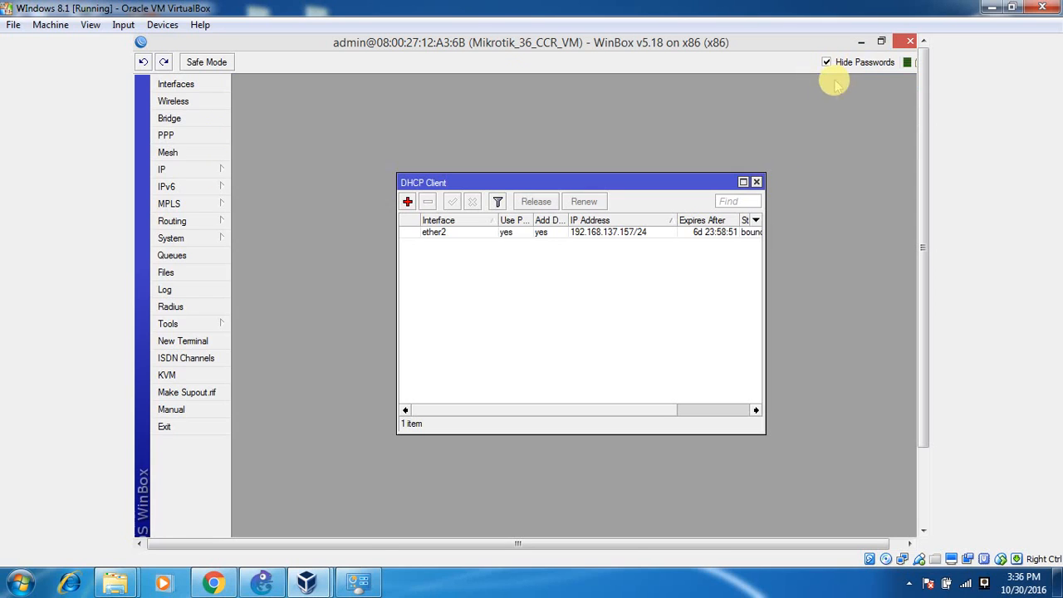
left_click(757, 182)
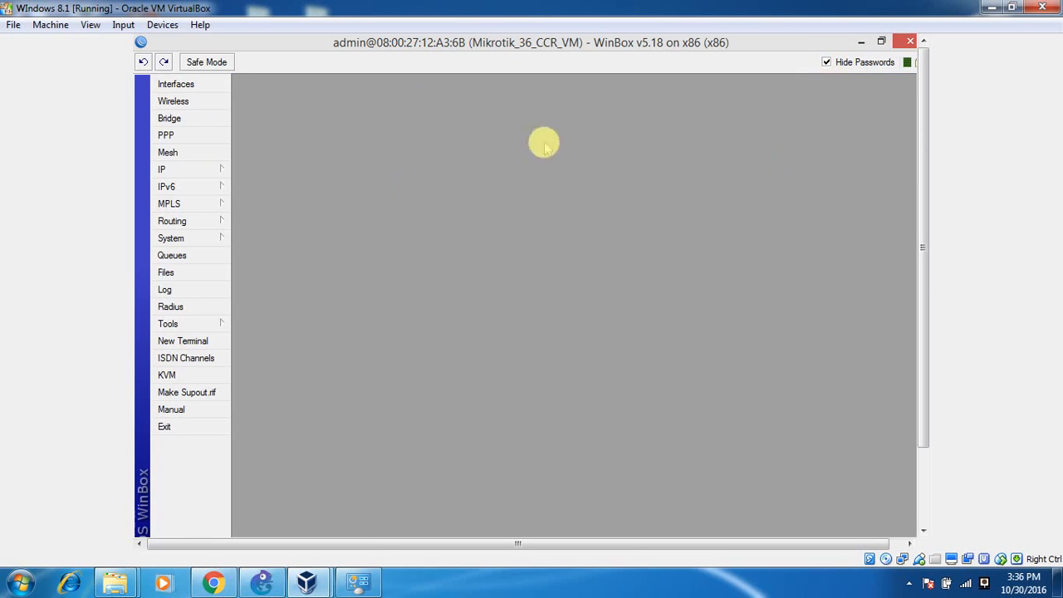
left_click(205, 237)
left_click(290, 147)
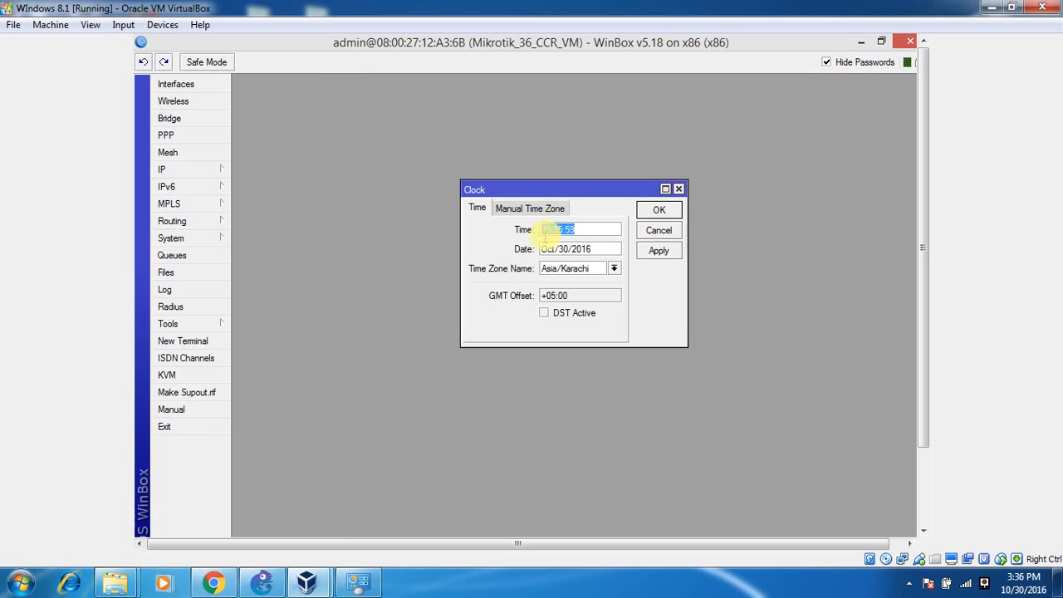
left_click_drag(592, 268, 540, 234)
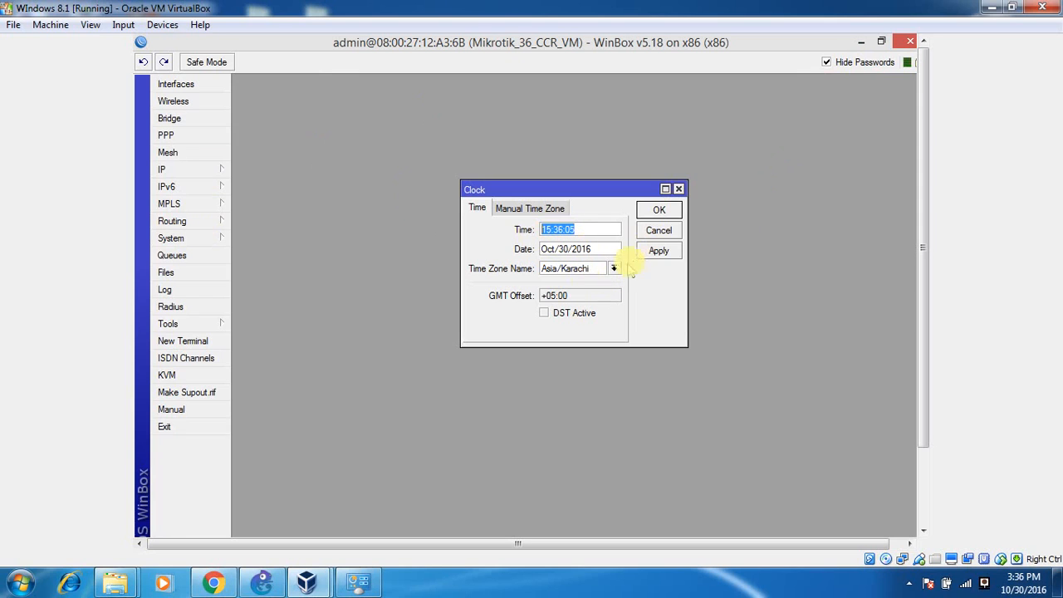
left_click(657, 252)
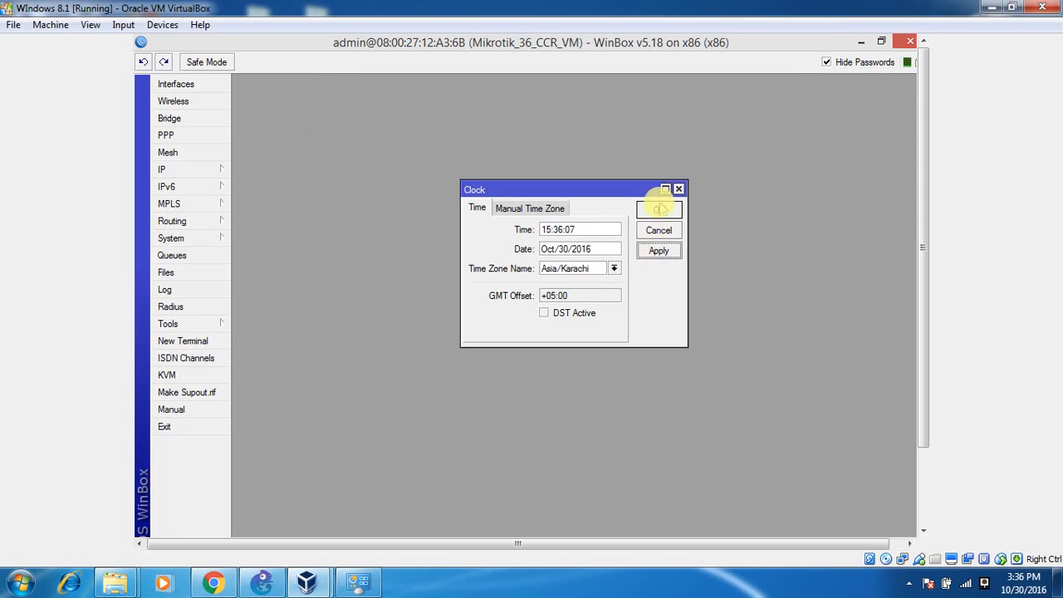
left_click(660, 212)
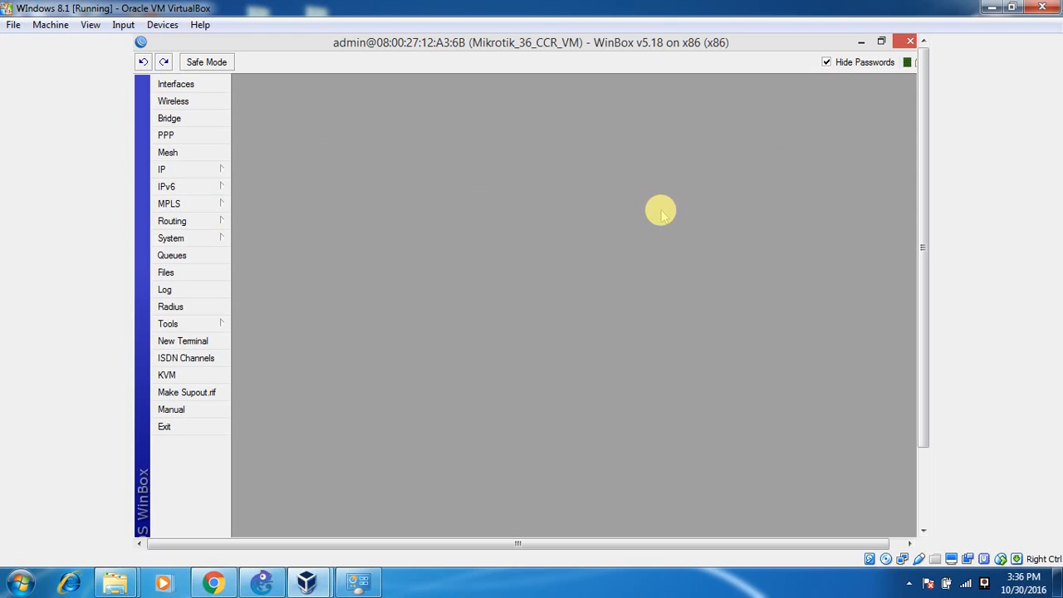
Set DNS server 8.8.8.8 with Allow Remote Requests enabled, apply, and open the static DNS list.
left_click(215, 177)
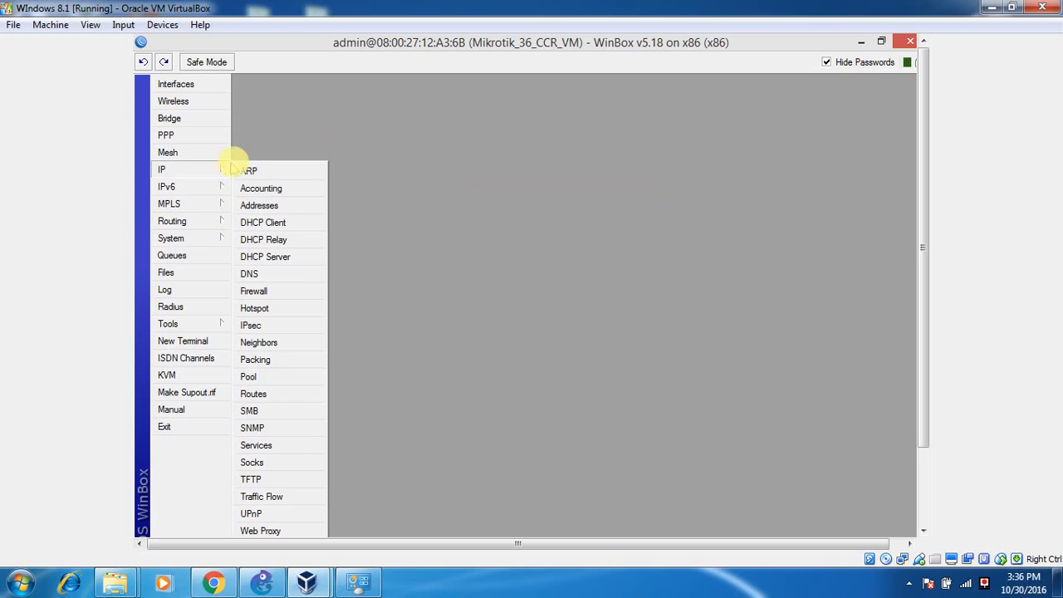
left_click(268, 151)
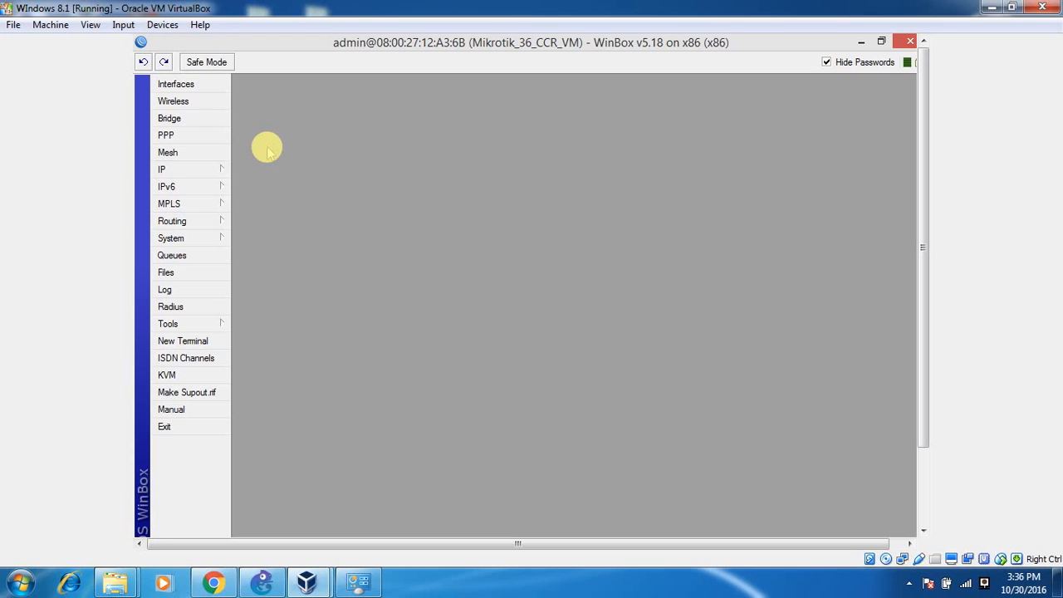
left_click(209, 176)
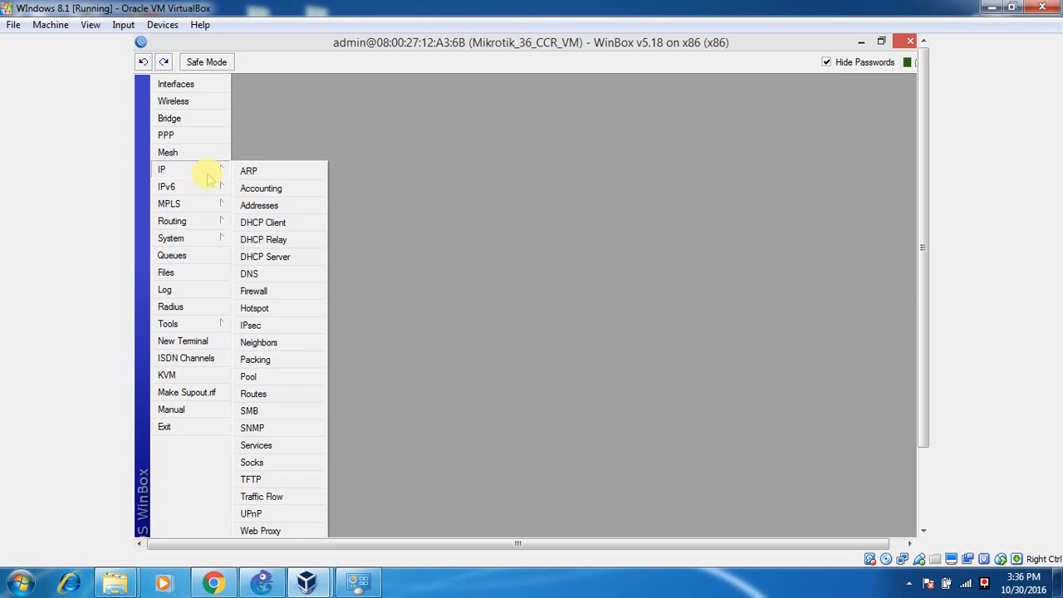
left_click(274, 275)
left_click(591, 341)
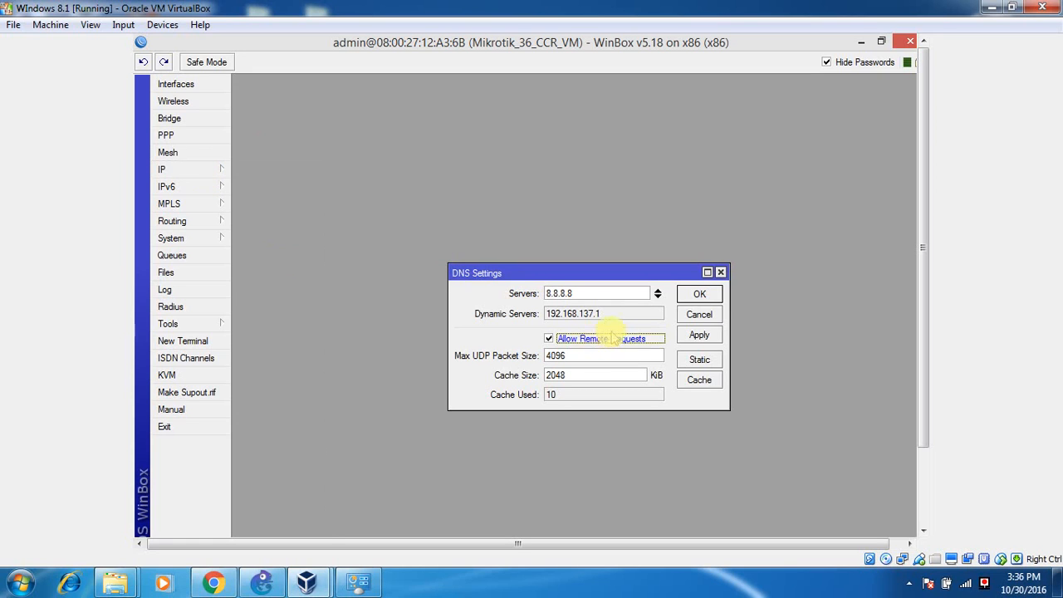
double_click(600, 294)
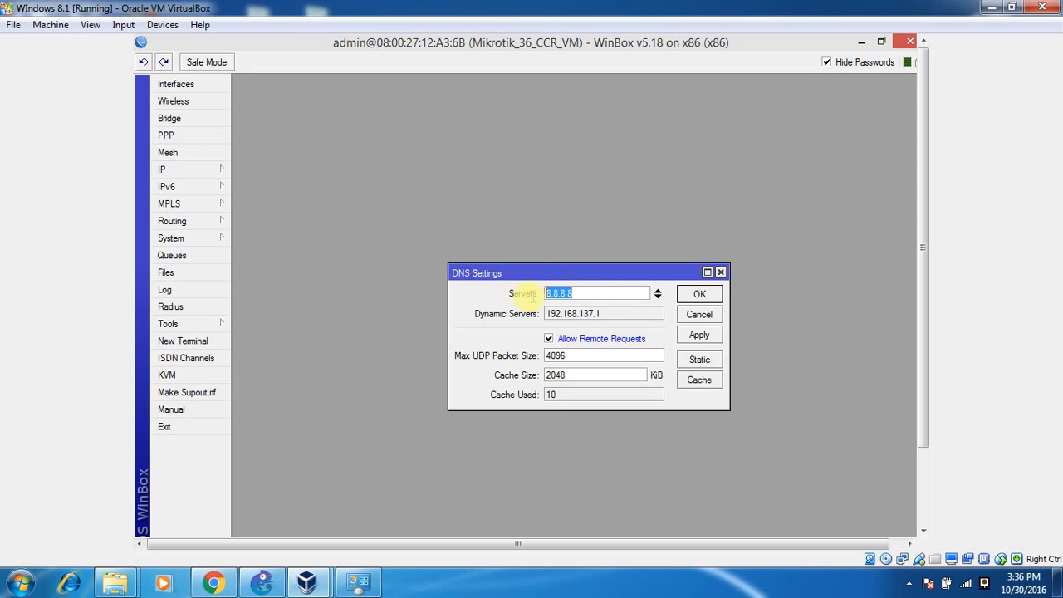
type("8.8.8.8")
left_click(706, 337)
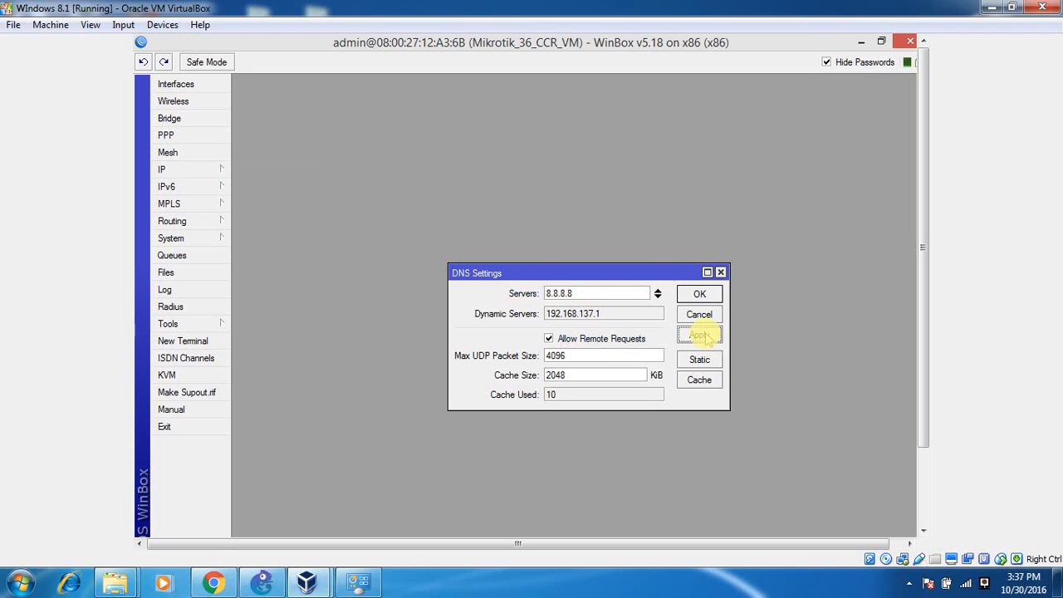
left_click(700, 359)
double_click(564, 183)
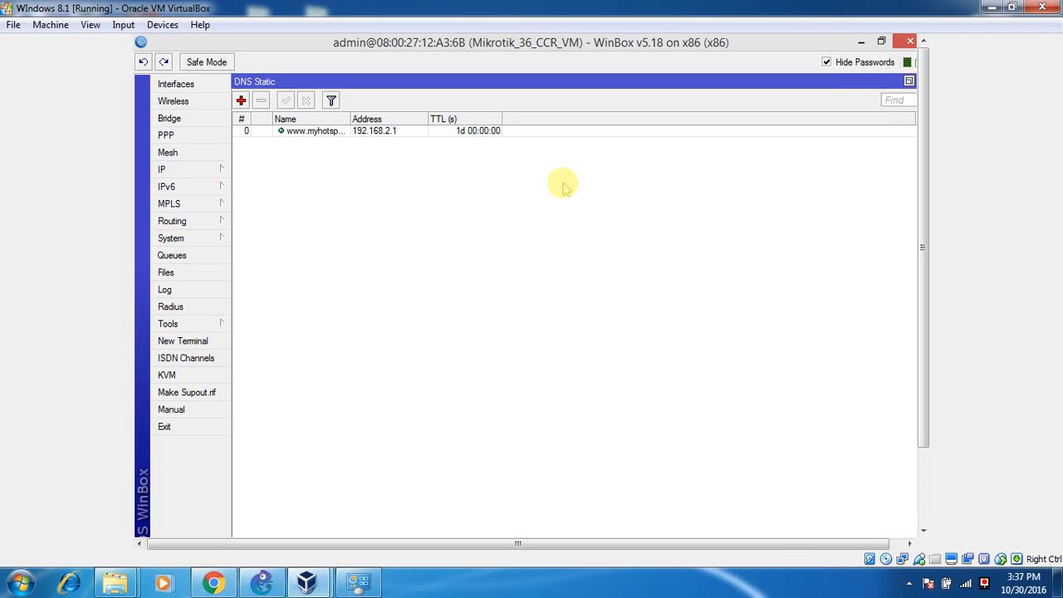
double_click(314, 131)
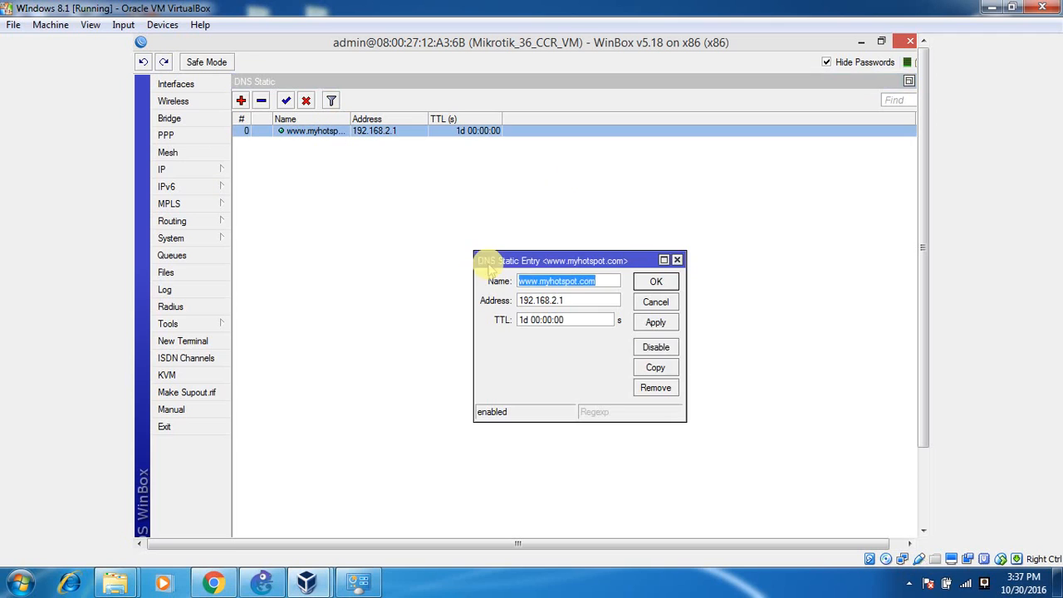
left_click(548, 280)
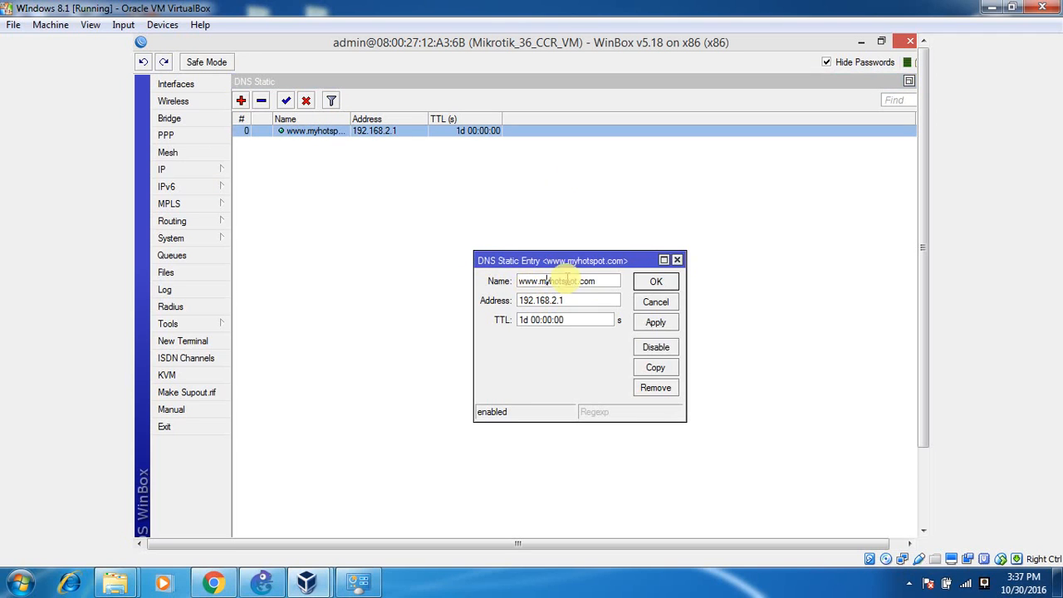
left_click_drag(603, 284, 518, 281)
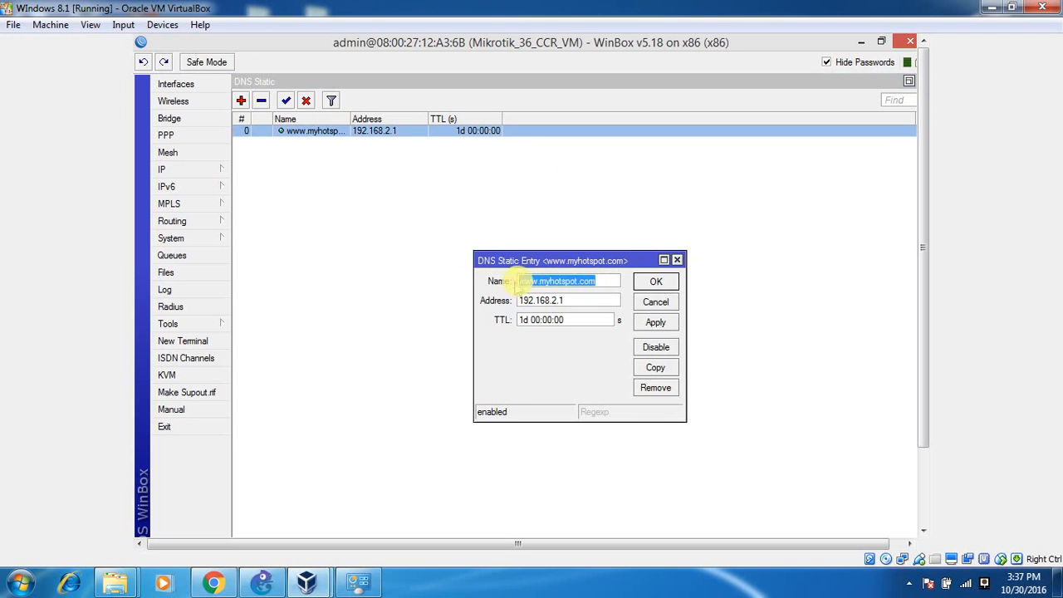
left_click(596, 284)
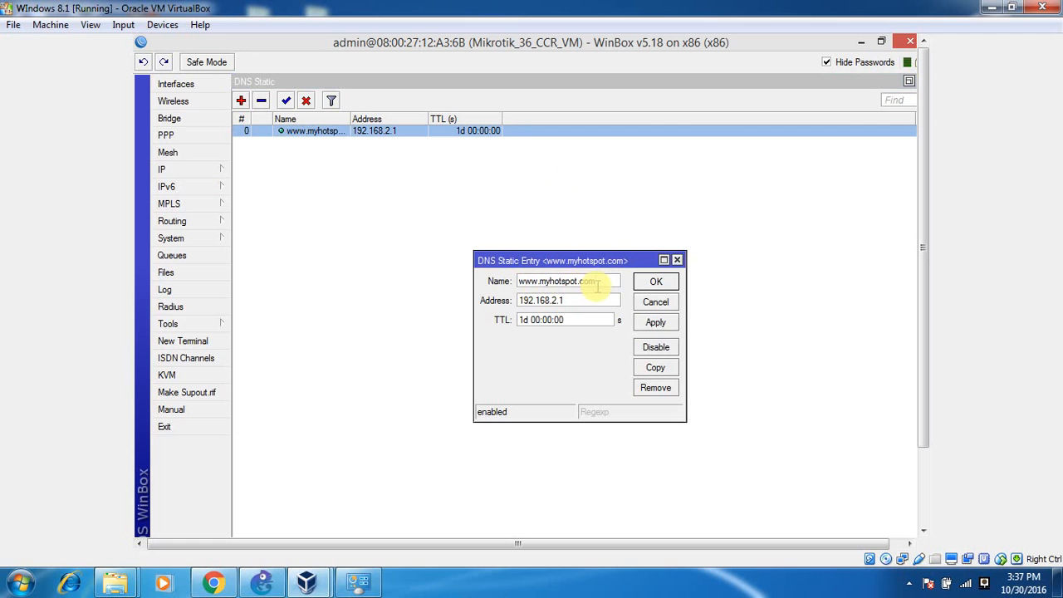
left_click_drag(573, 300, 501, 300)
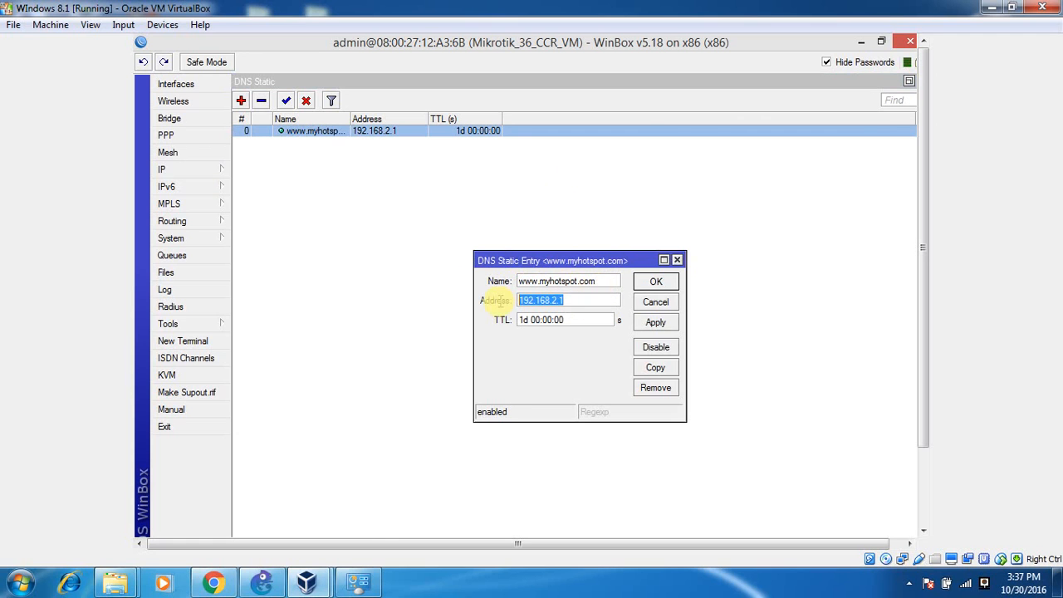
left_click(262, 582)
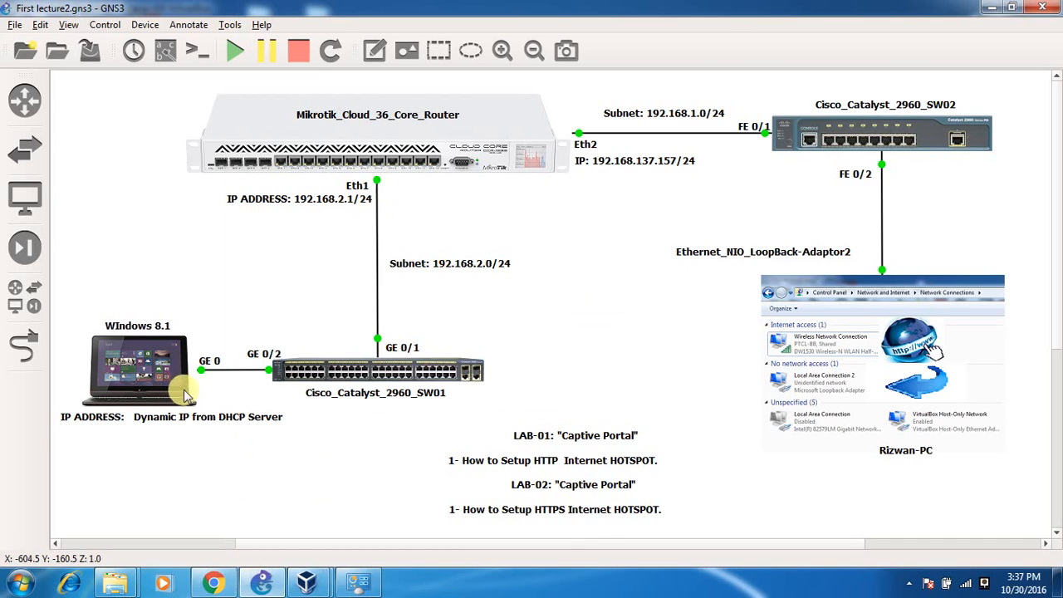
left_click(219, 584)
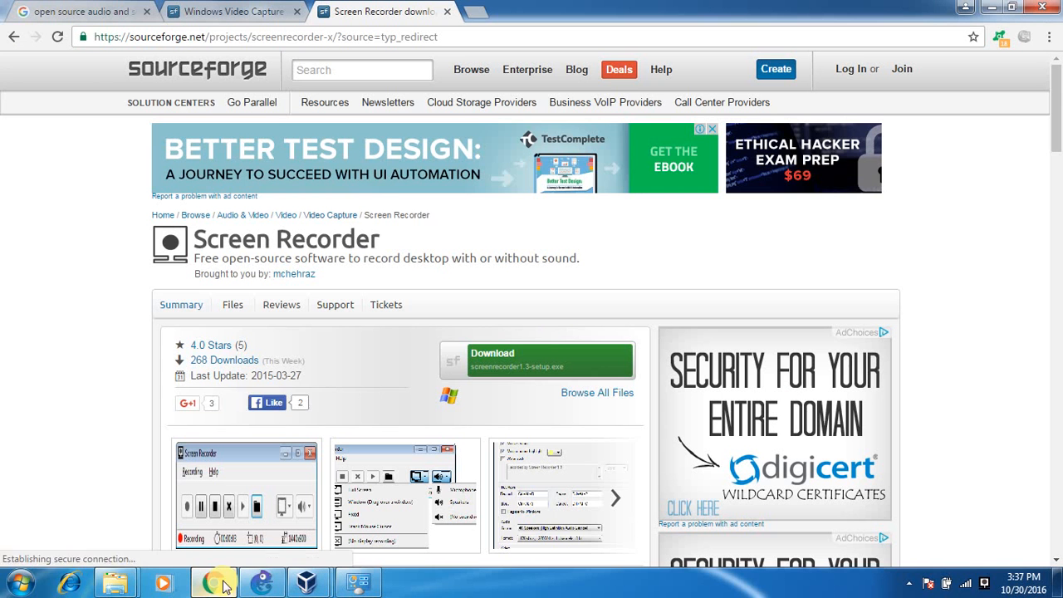
left_click(992, 8)
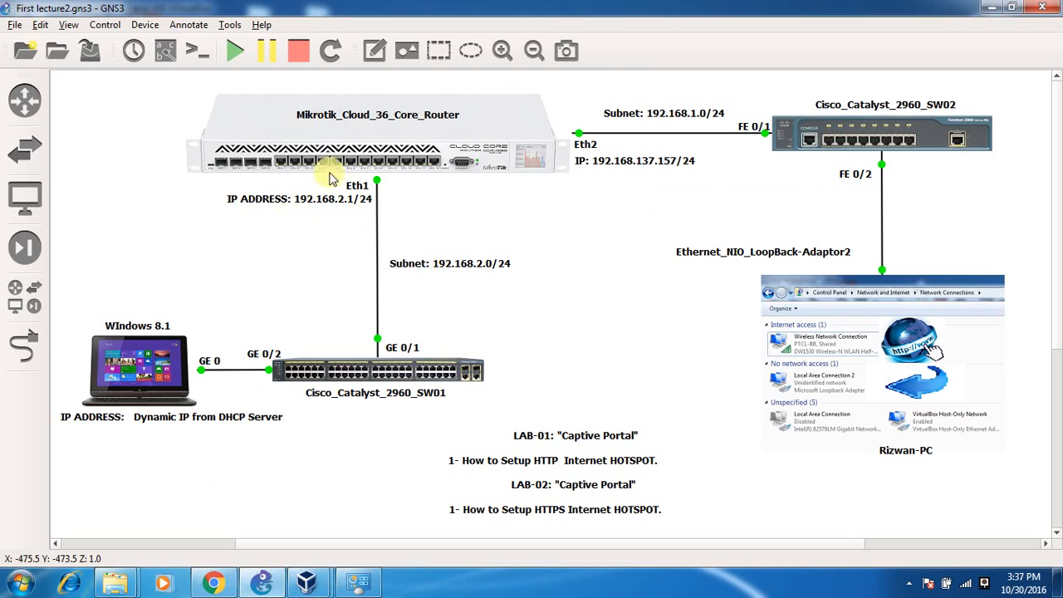
left_click(994, 8)
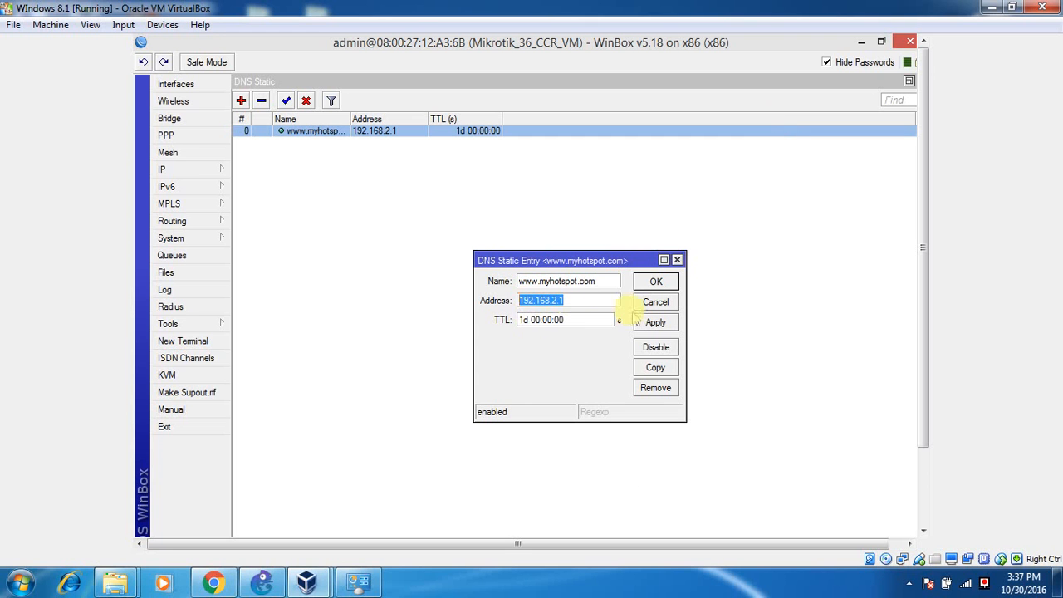
left_click(656, 324)
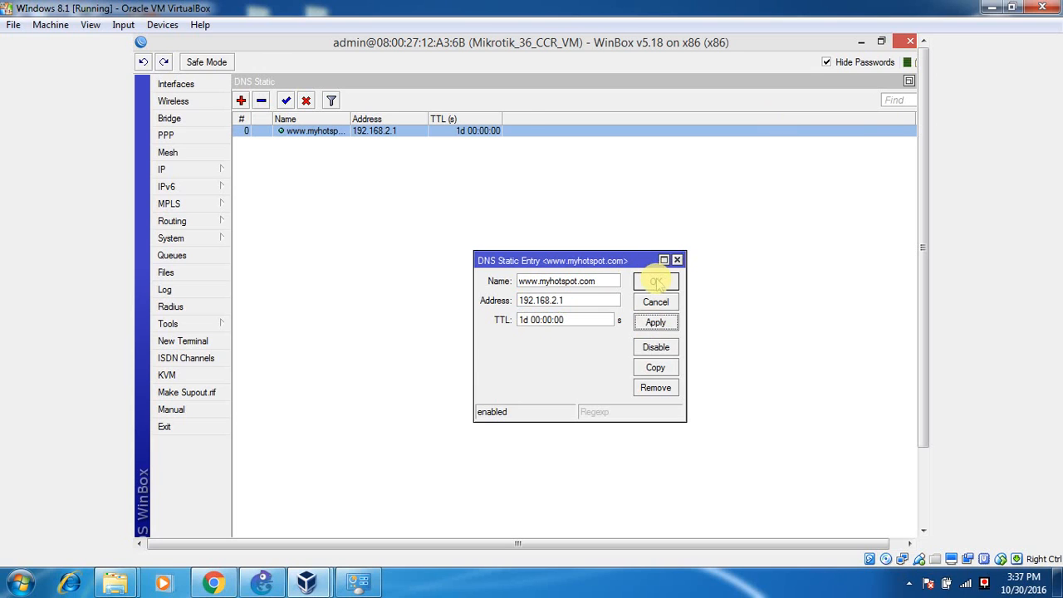
left_click(657, 281)
double_click(871, 79)
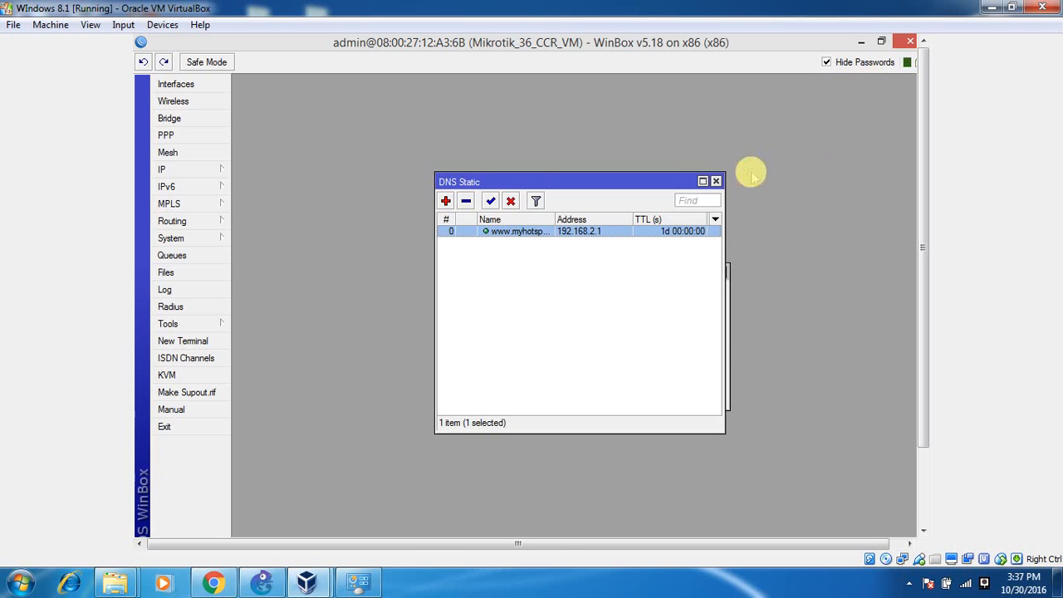
left_click(713, 180)
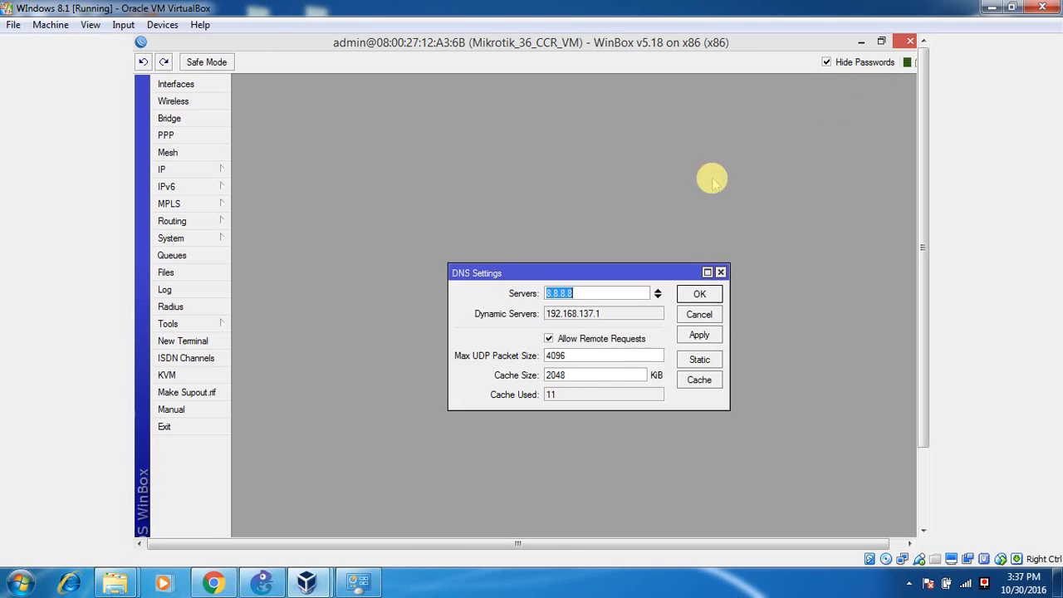
left_click(715, 296)
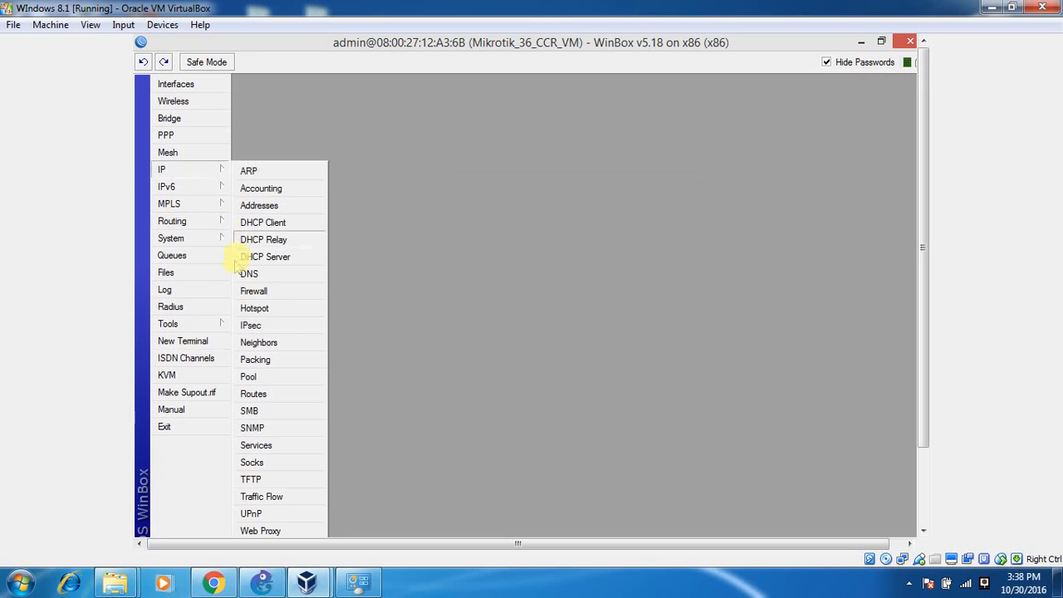
Ping 8.8.8.8 from a new WinBox terminal, stop after three replies, then close it.
left_click(199, 341)
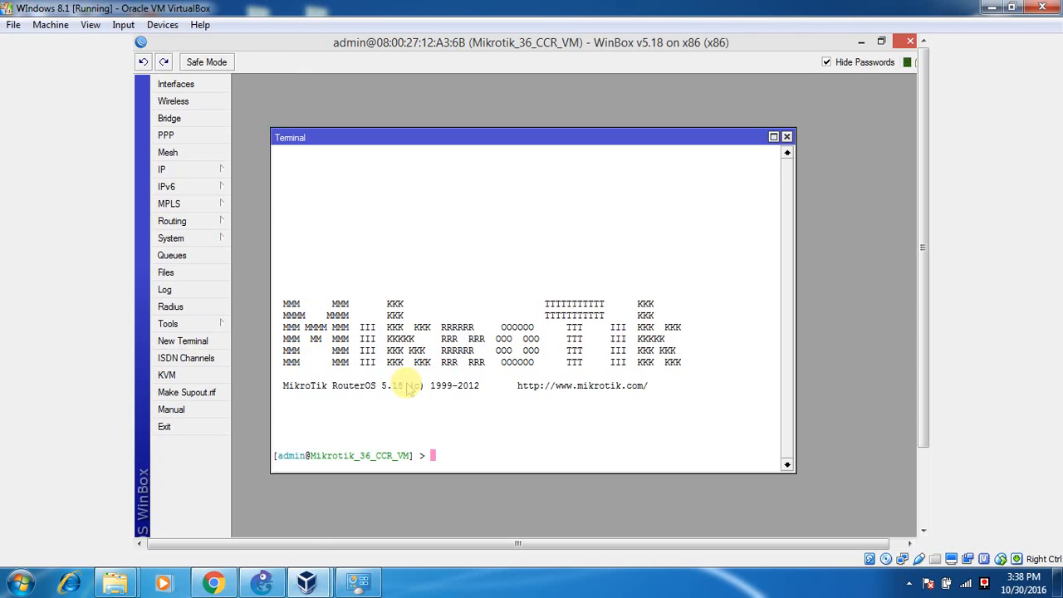
type("ping 8.8.8.8")
key("Return")
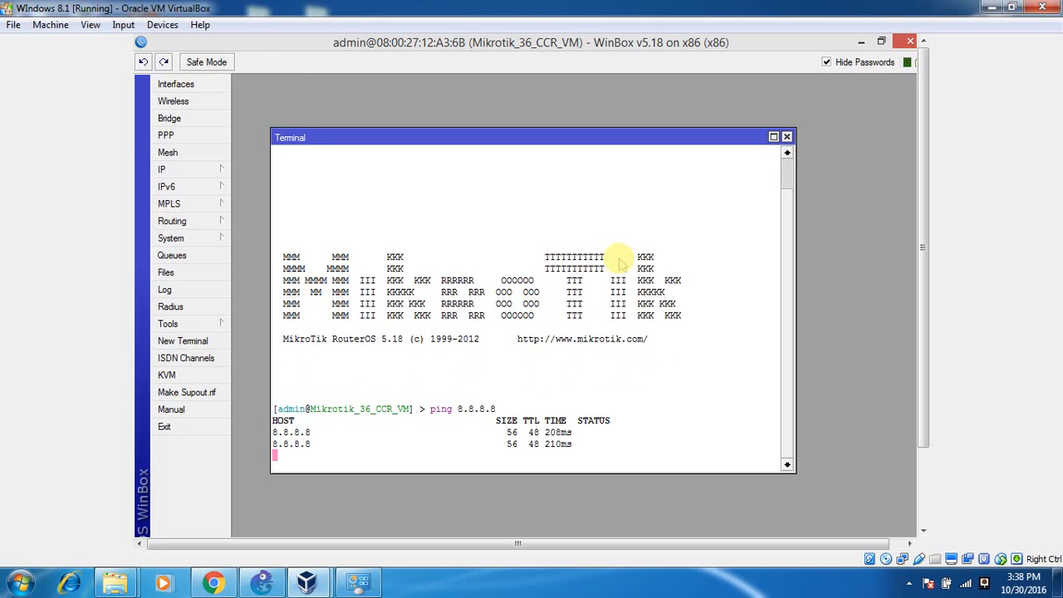
key("ctrl+c")
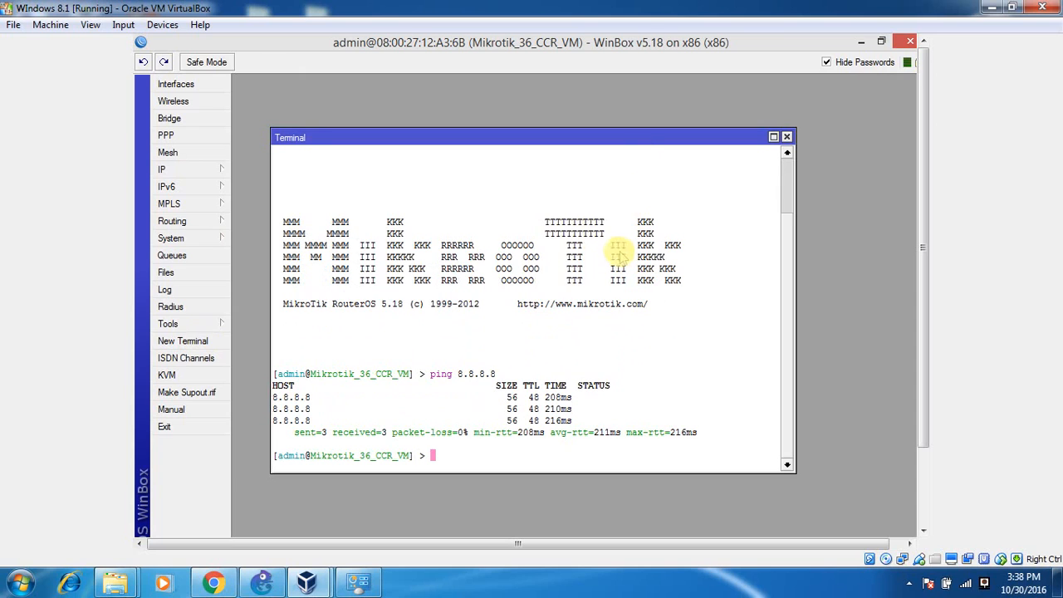
left_click(787, 137)
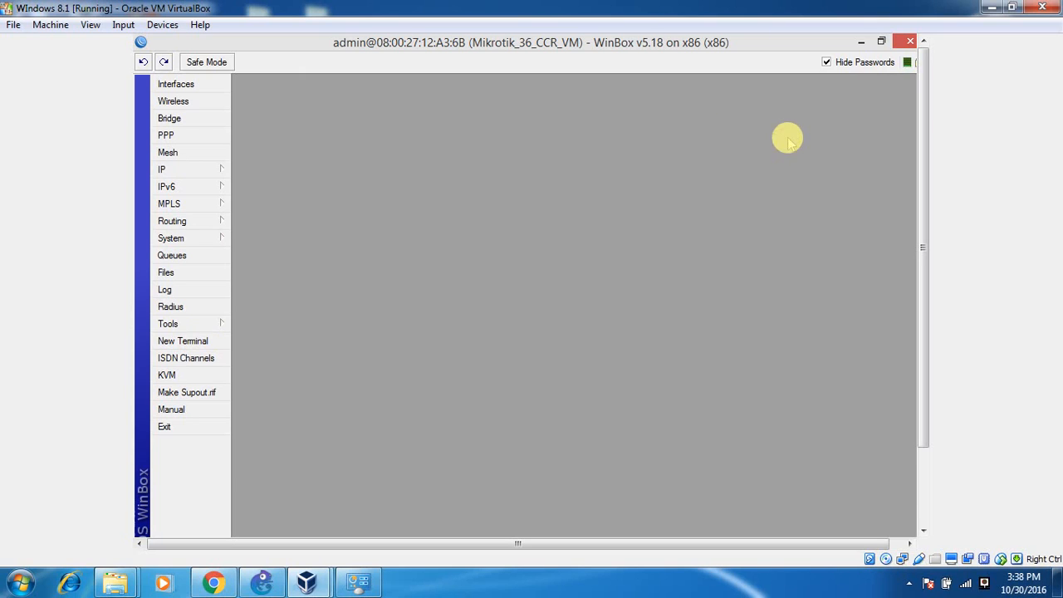
Inspect the router's route list, including the 192.168.2.0/24 and default 0.0.0.0/0 routes.
left_click(204, 171)
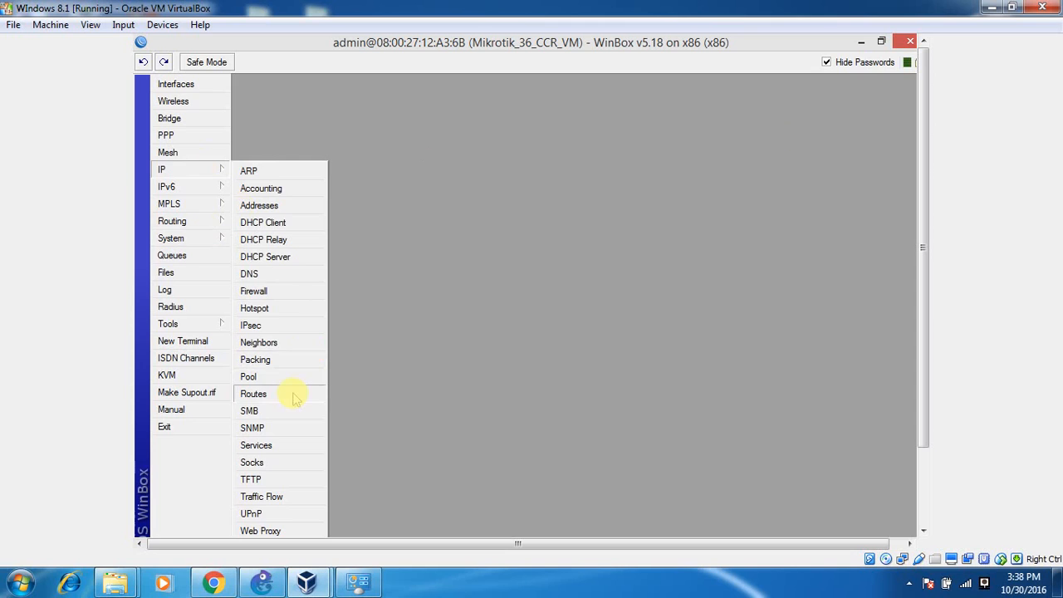
left_click(254, 394)
left_click(615, 164)
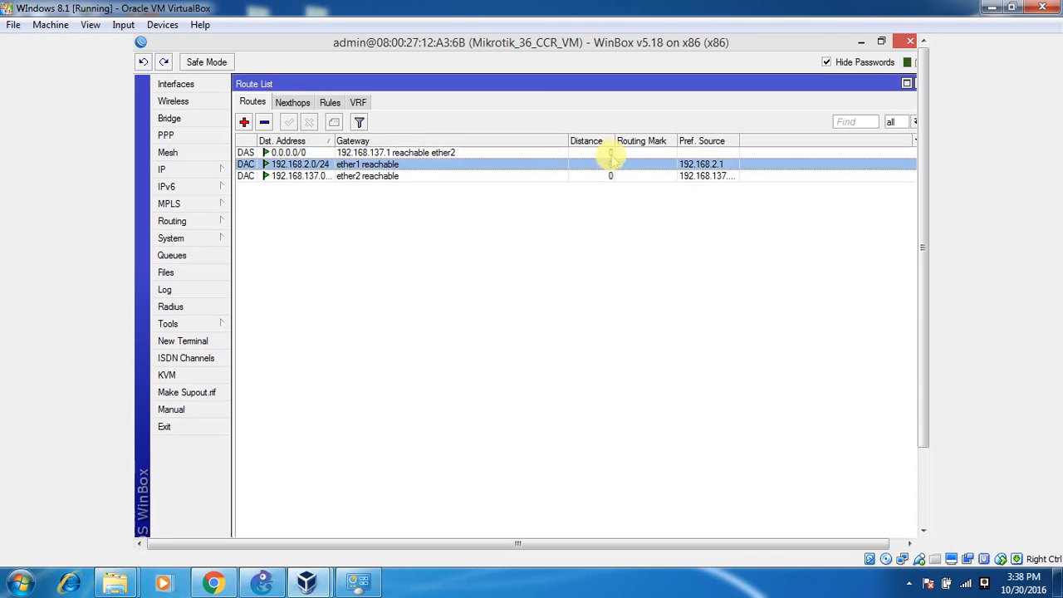
left_click(612, 151)
left_click_drag(682, 84, 742, 126)
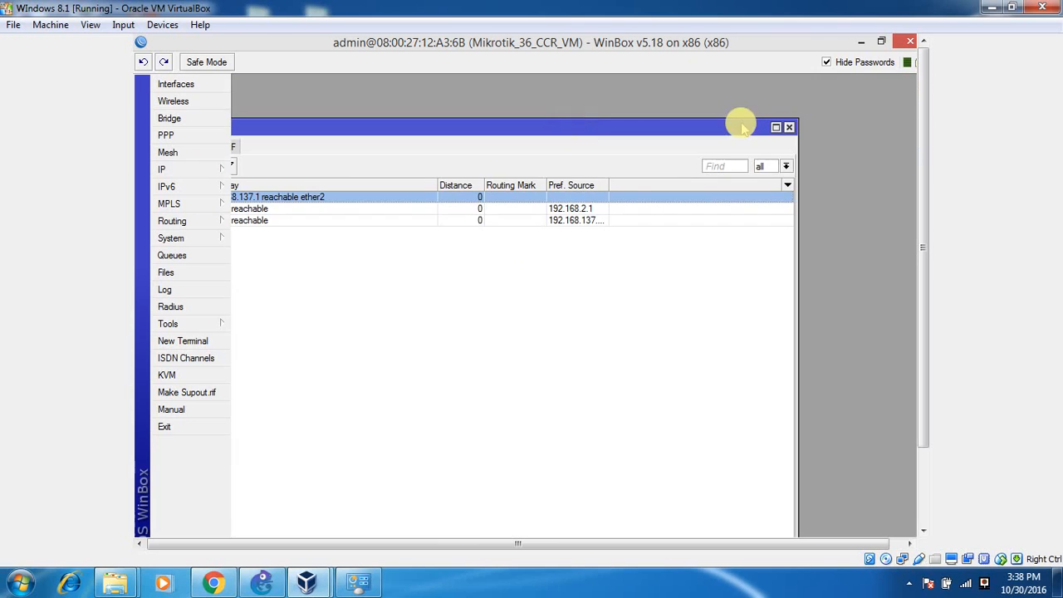
left_click(789, 127)
Open the maximized Hotspot window on Servers and cancel a new server draft on ether1.
left_click(207, 173)
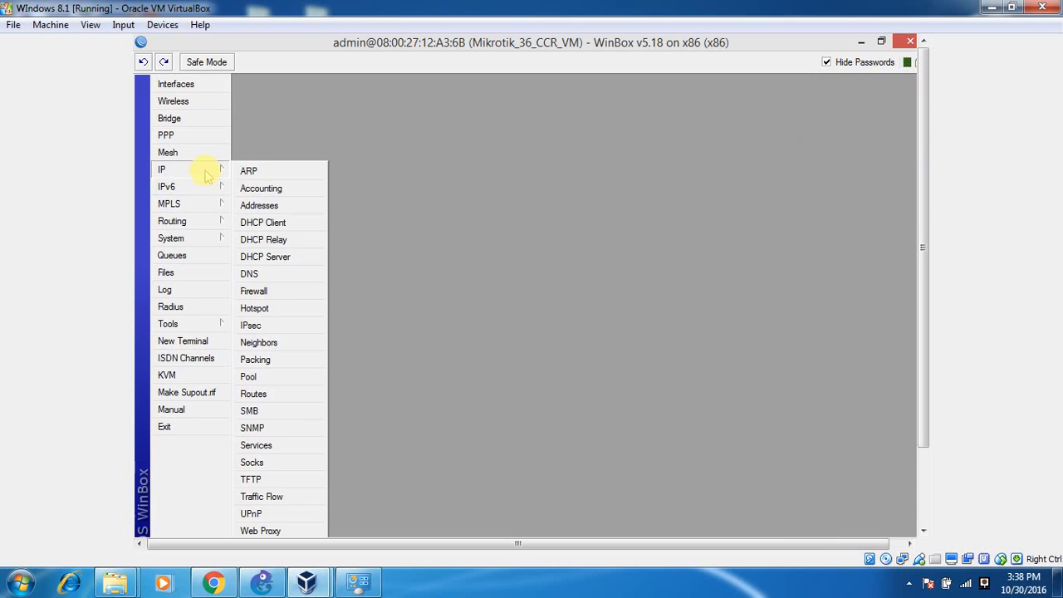
left_click(254, 308)
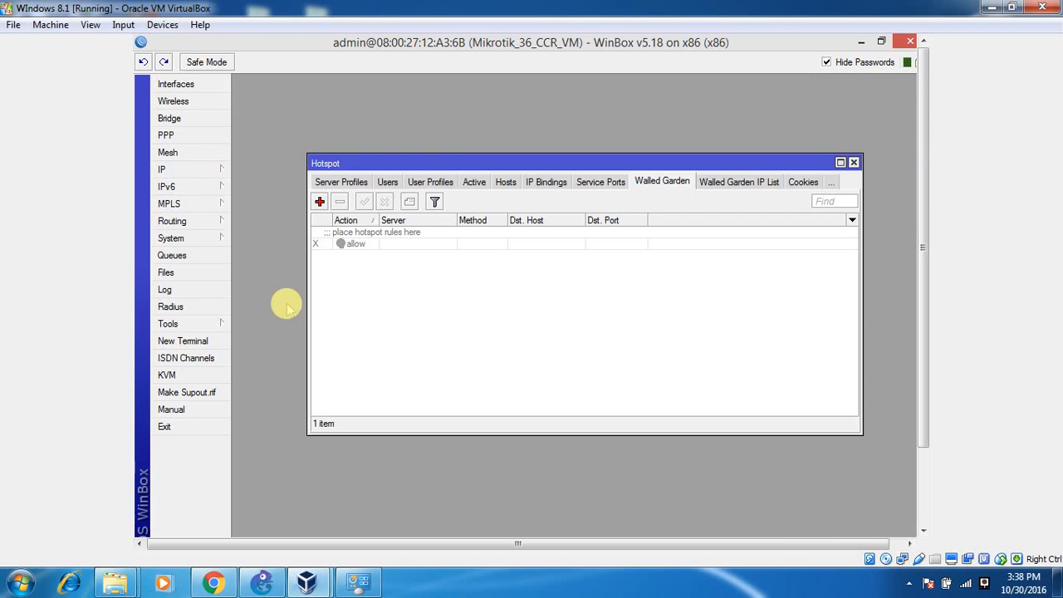
double_click(339, 159)
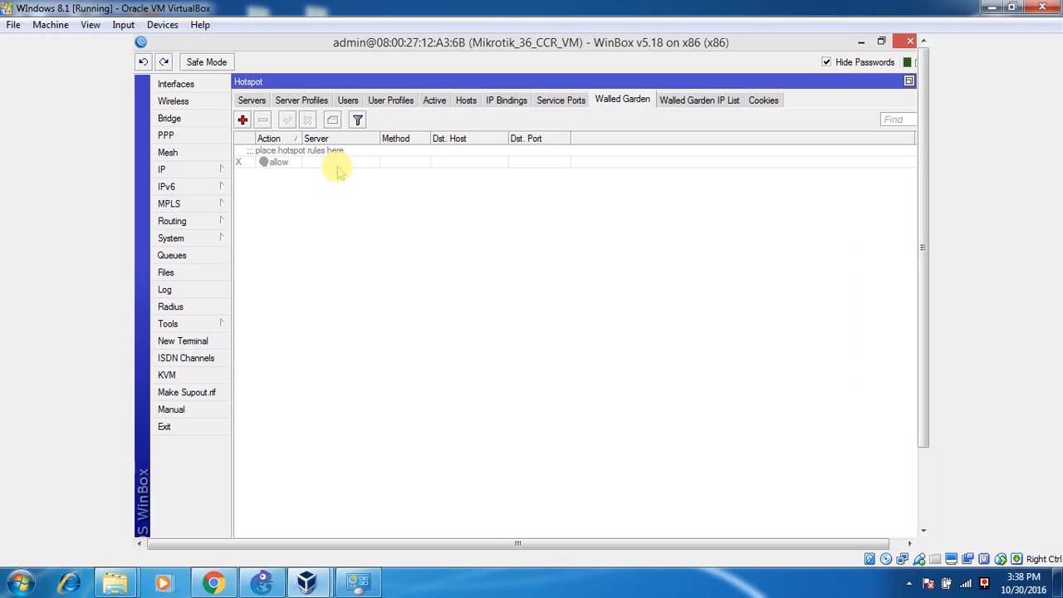
left_click(264, 101)
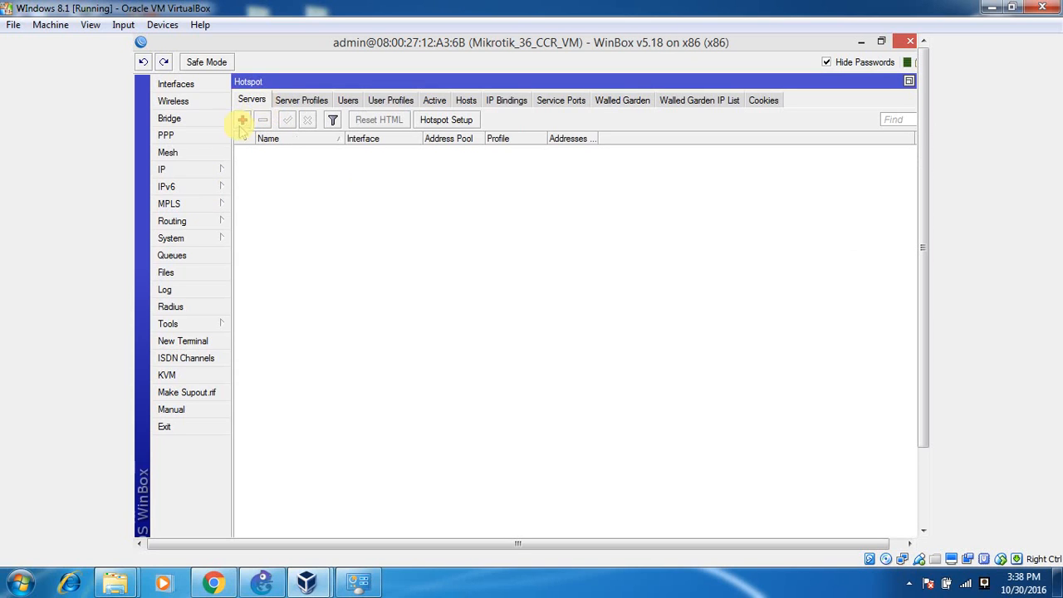
left_click(243, 120)
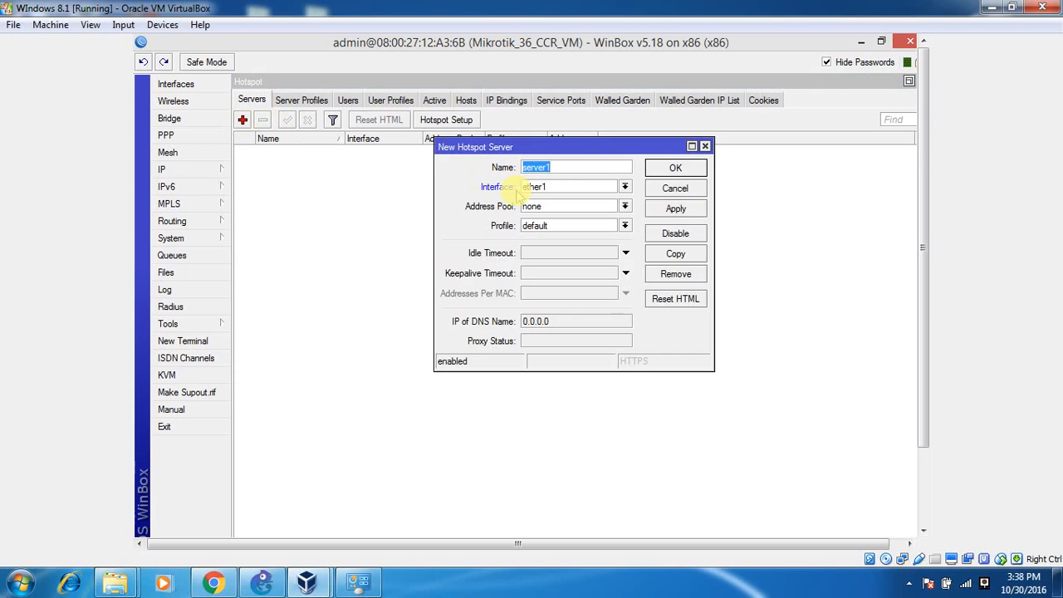
left_click(596, 188)
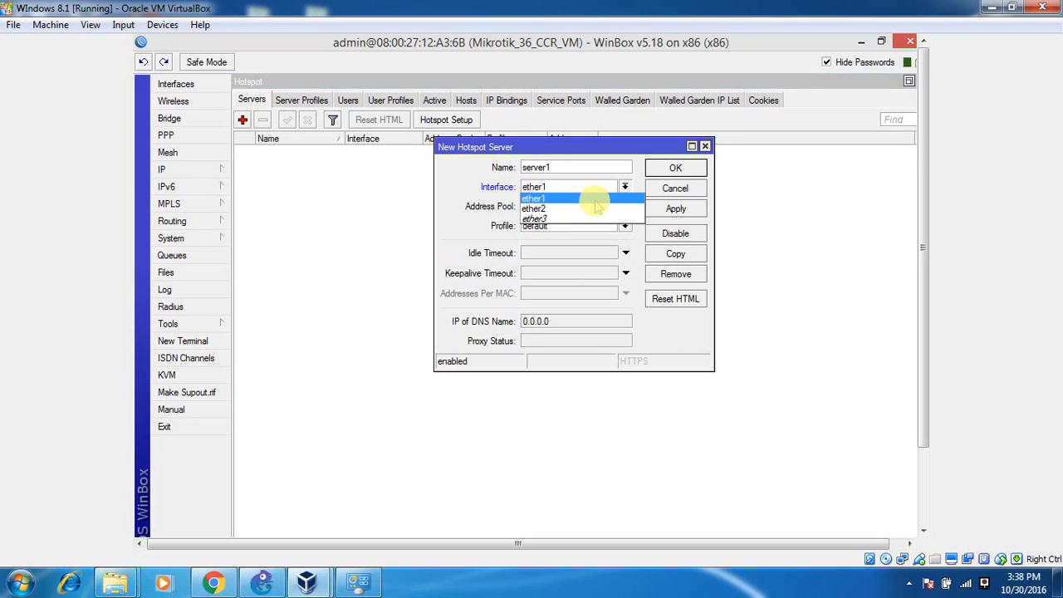
left_click(597, 200)
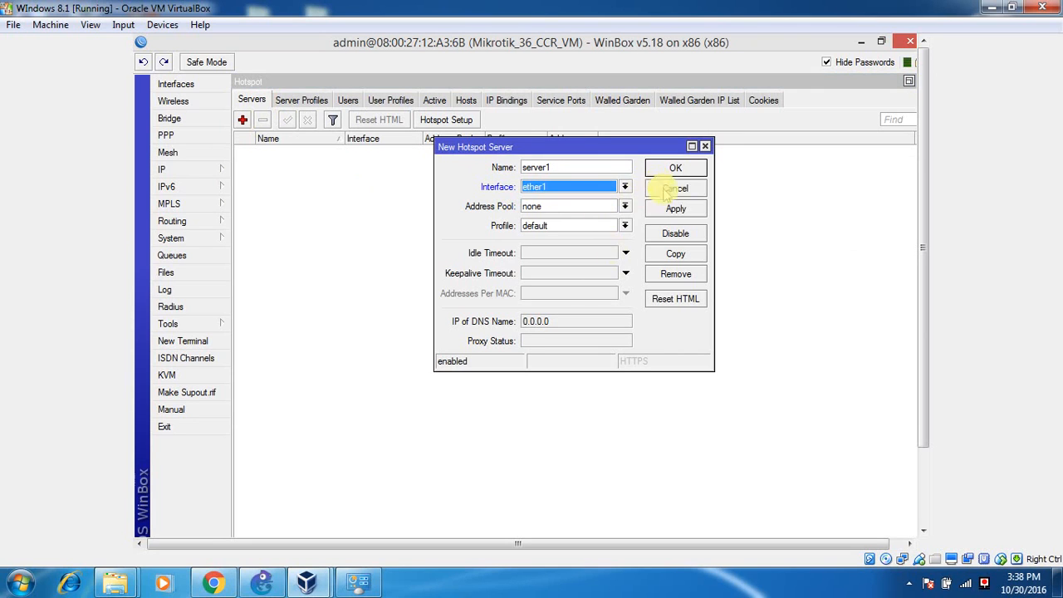
left_click(664, 189)
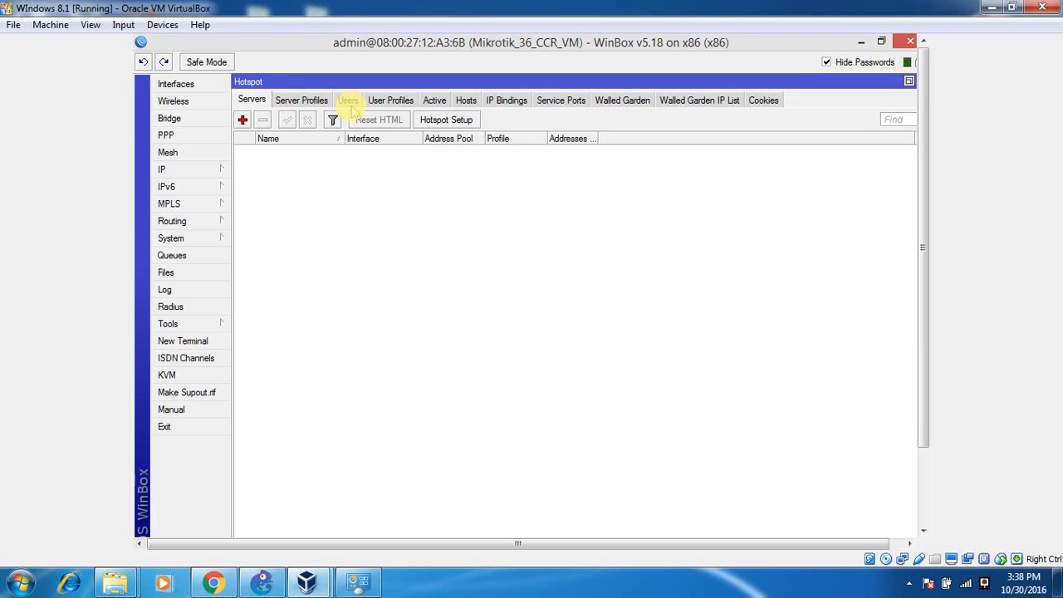
Start the Hotspot Setup wizard and accept local address 192.168.2.1/24 with masquerading.
left_click(445, 121)
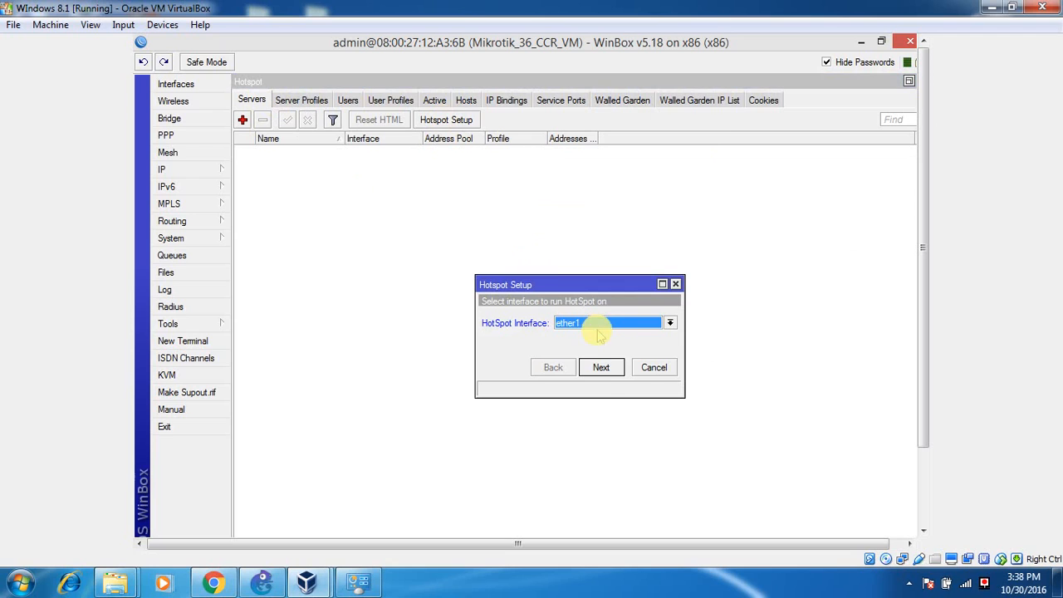
left_click(602, 367)
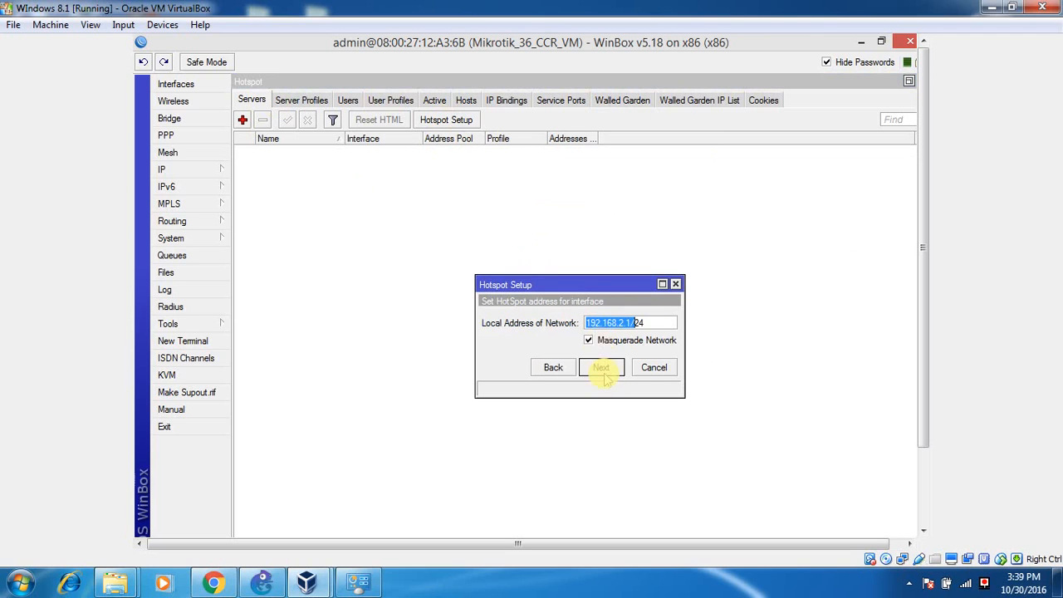
left_click(552, 367)
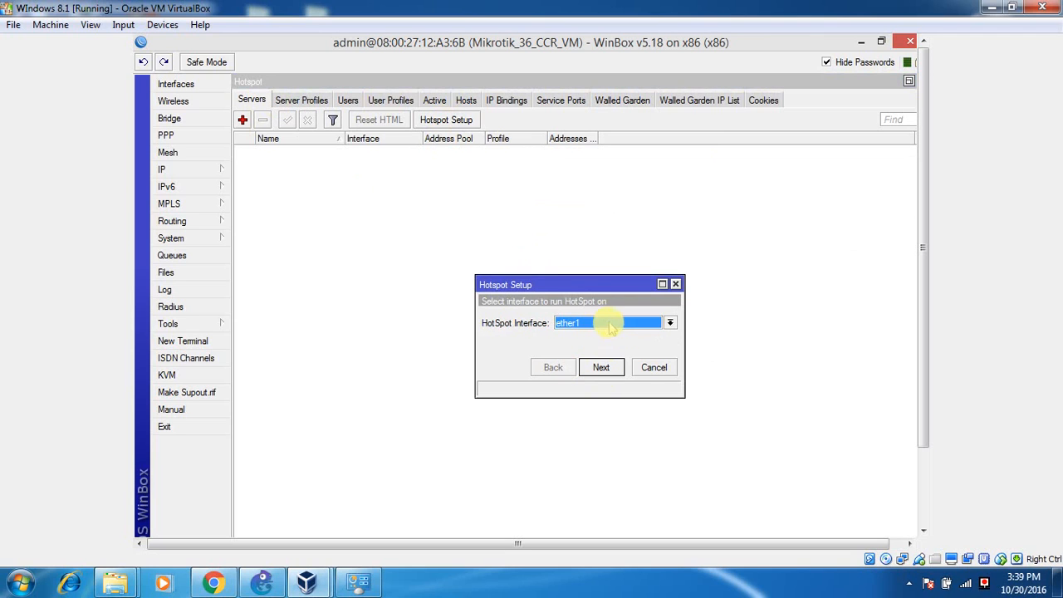
left_click(600, 368)
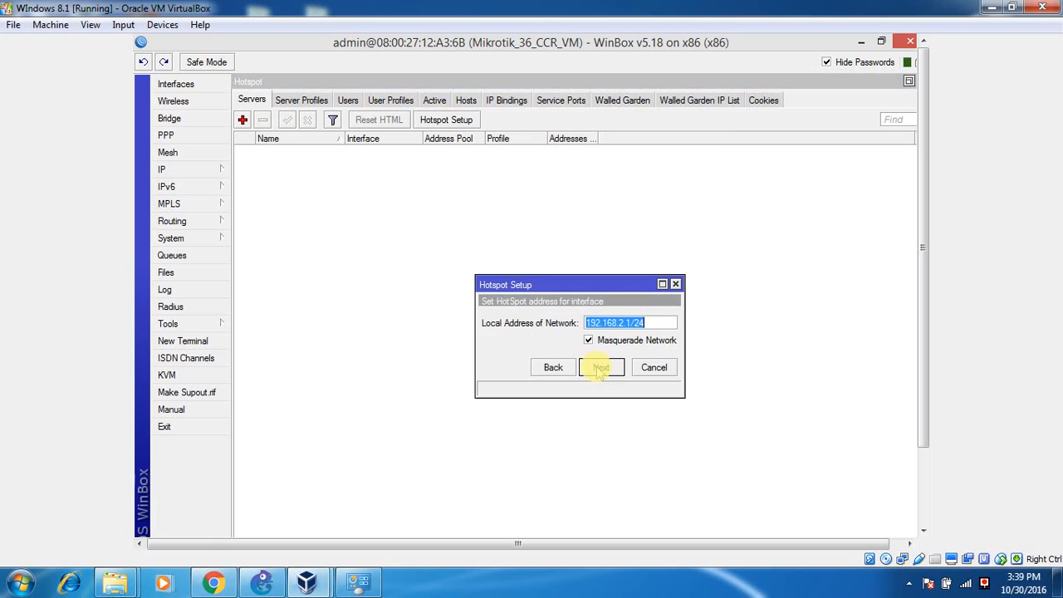
left_click(631, 323)
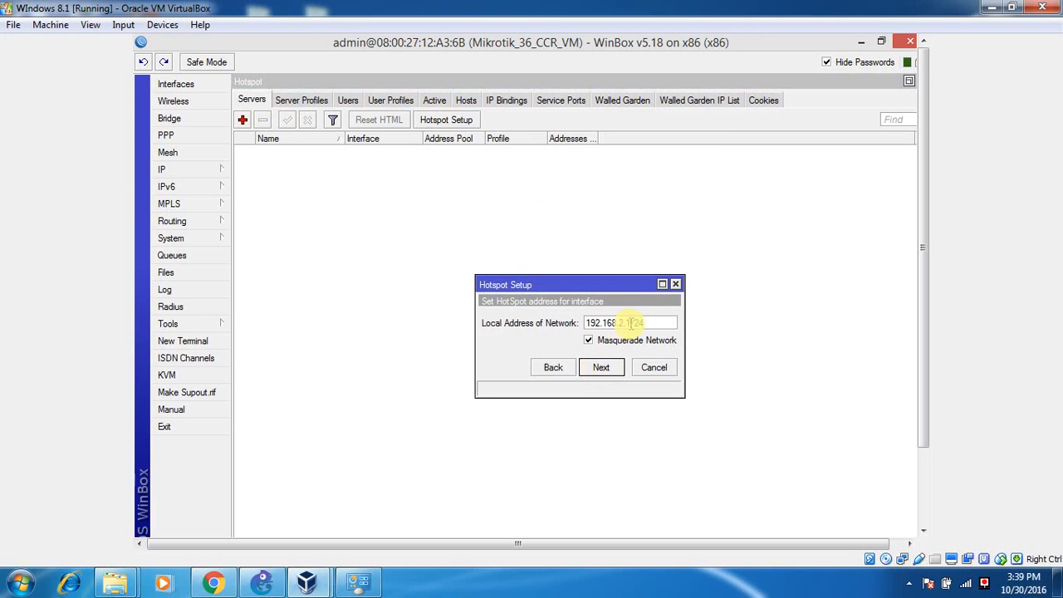
left_click(612, 371)
left_click(602, 368)
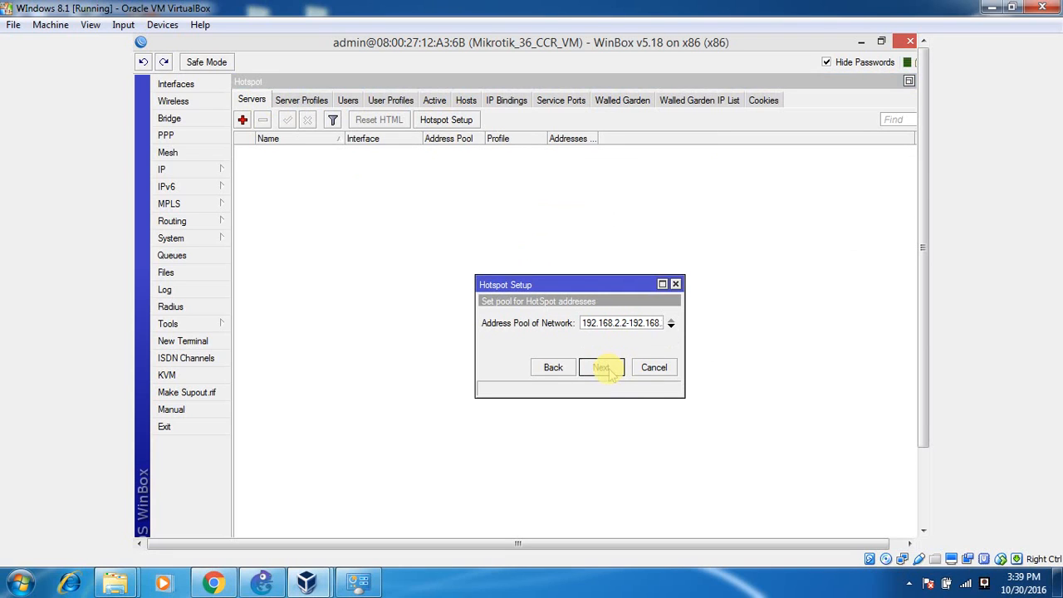
left_click_drag(636, 324, 536, 323)
left_click(627, 322)
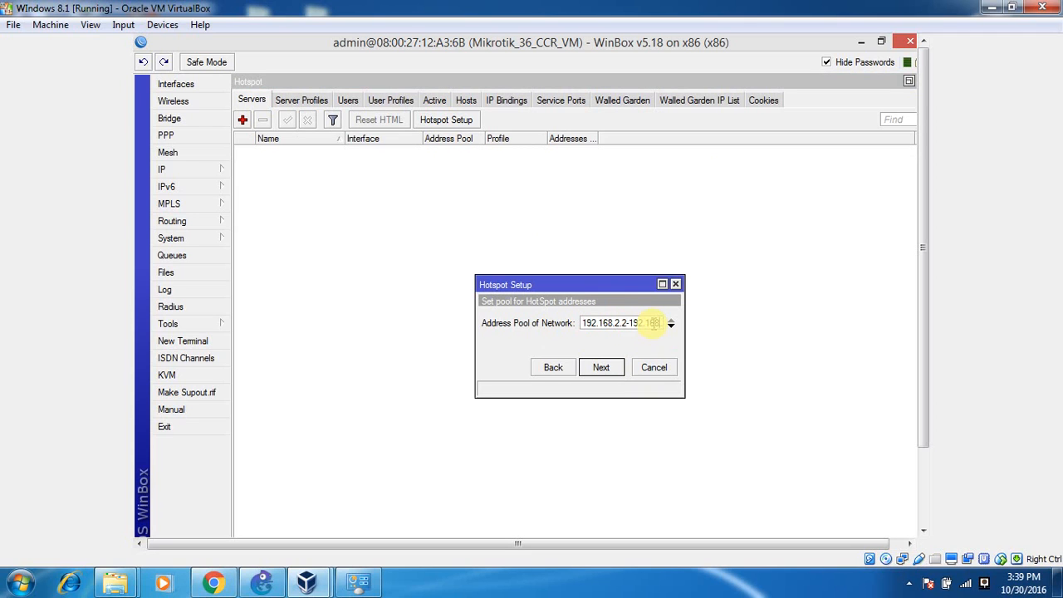
key("End")
left_click(601, 367)
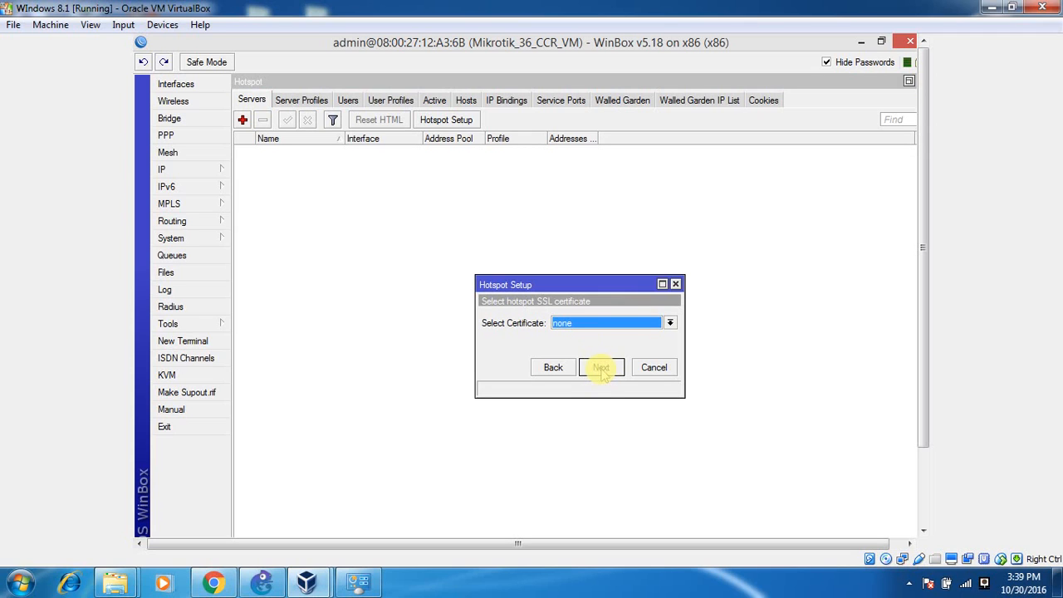
left_click(602, 368)
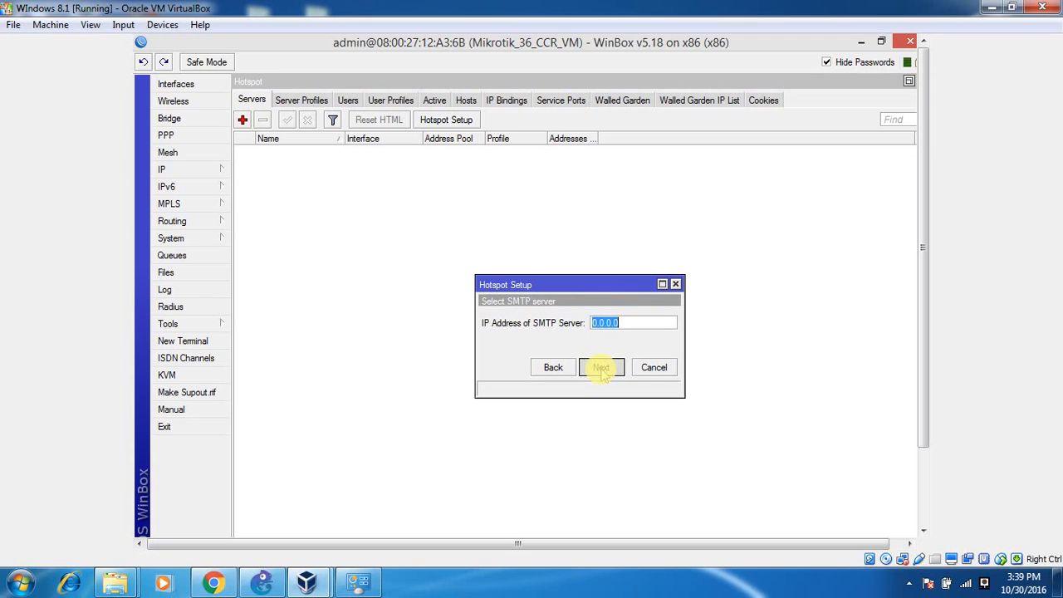
left_click(601, 370)
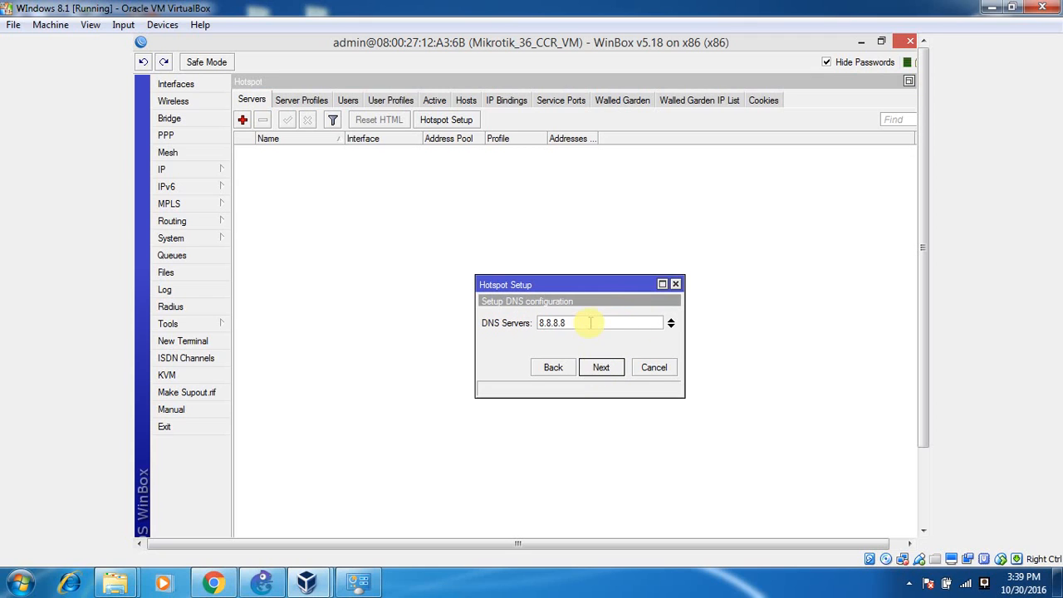
left_click(601, 370)
left_click(601, 371)
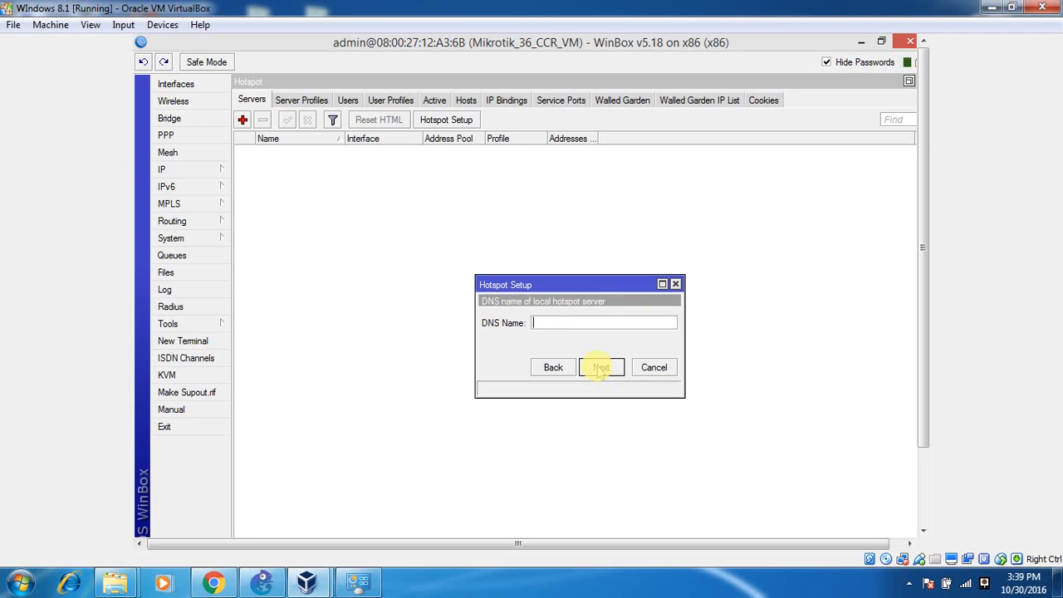
type("www.myhots")
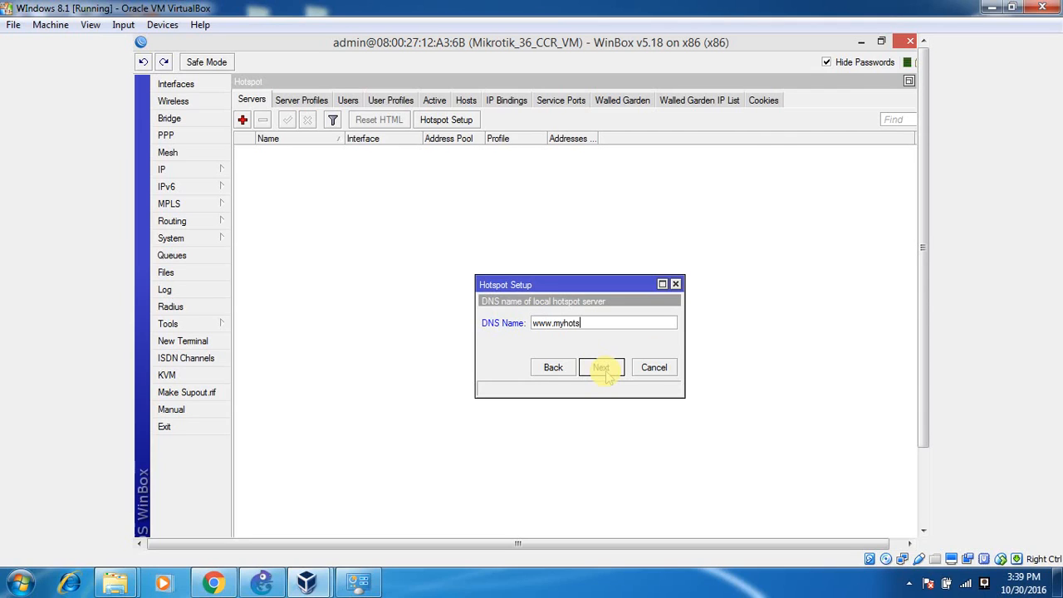
type("pot.com")
Create local hotspot user user123, finish the setup, then close the Hotspot window.
left_click(611, 368)
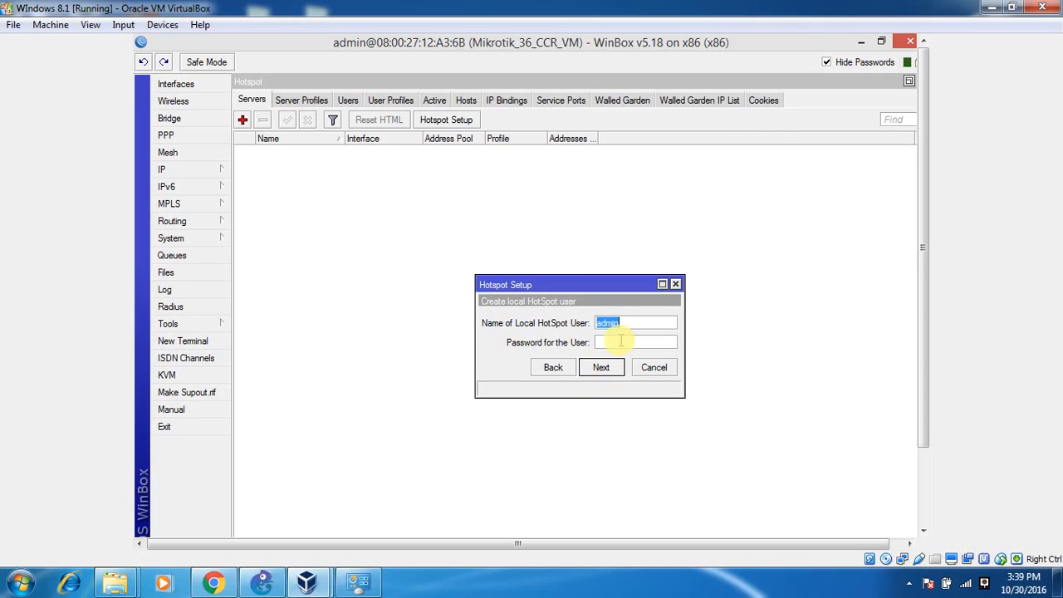
type("user")
type("123")
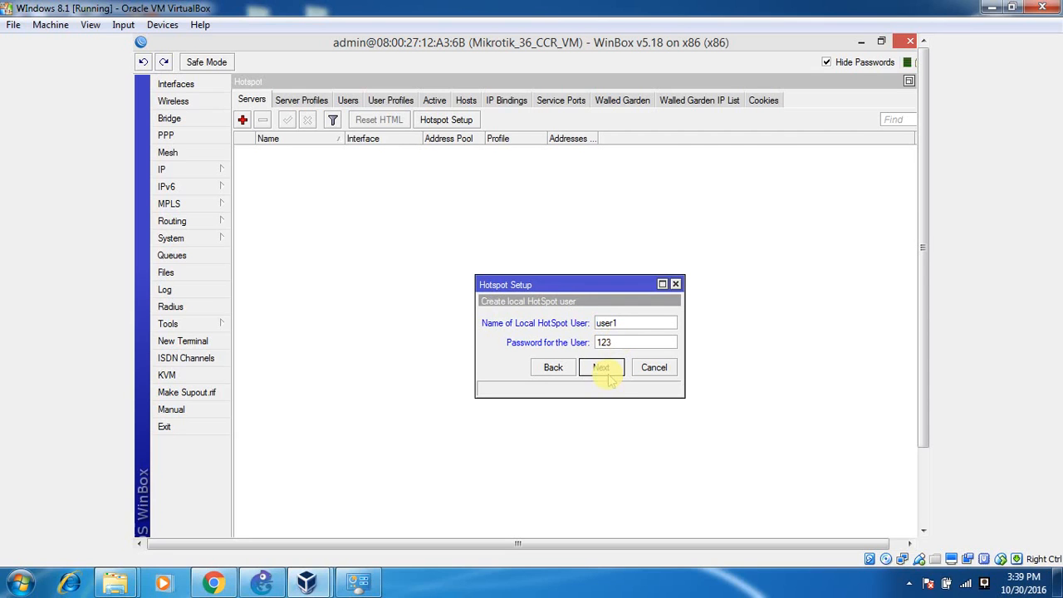
left_click(607, 375)
left_click(275, 580)
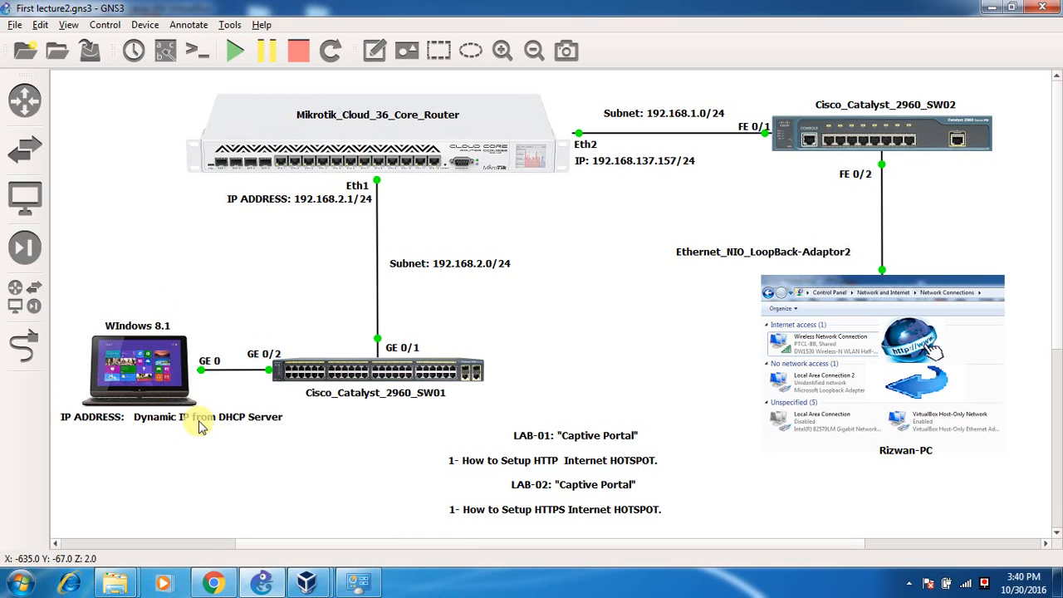
left_click(263, 584)
left_click_drag(620, 324, 590, 324)
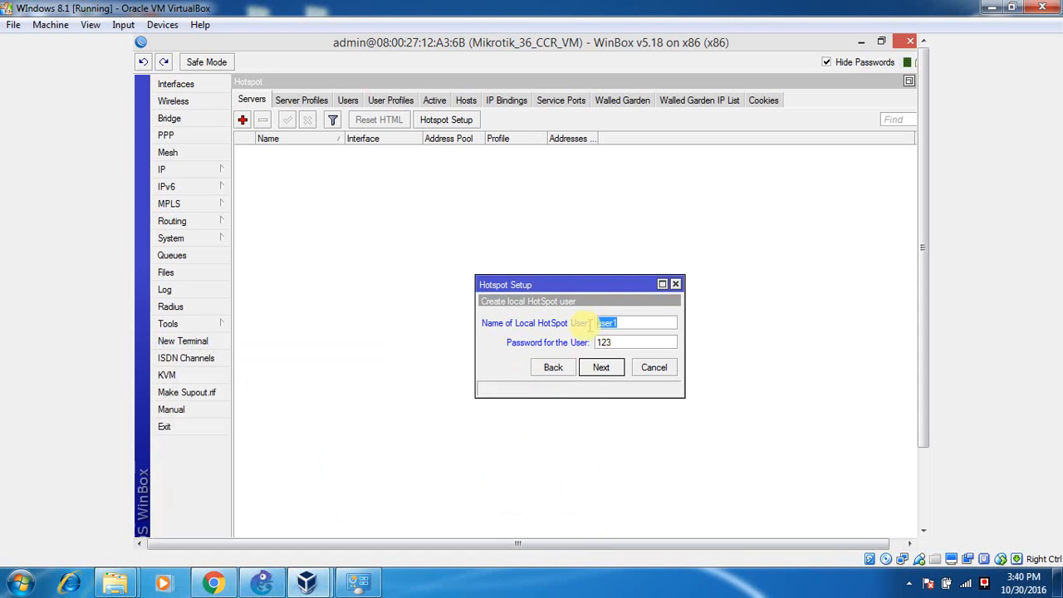
left_click(613, 343)
left_click(602, 367)
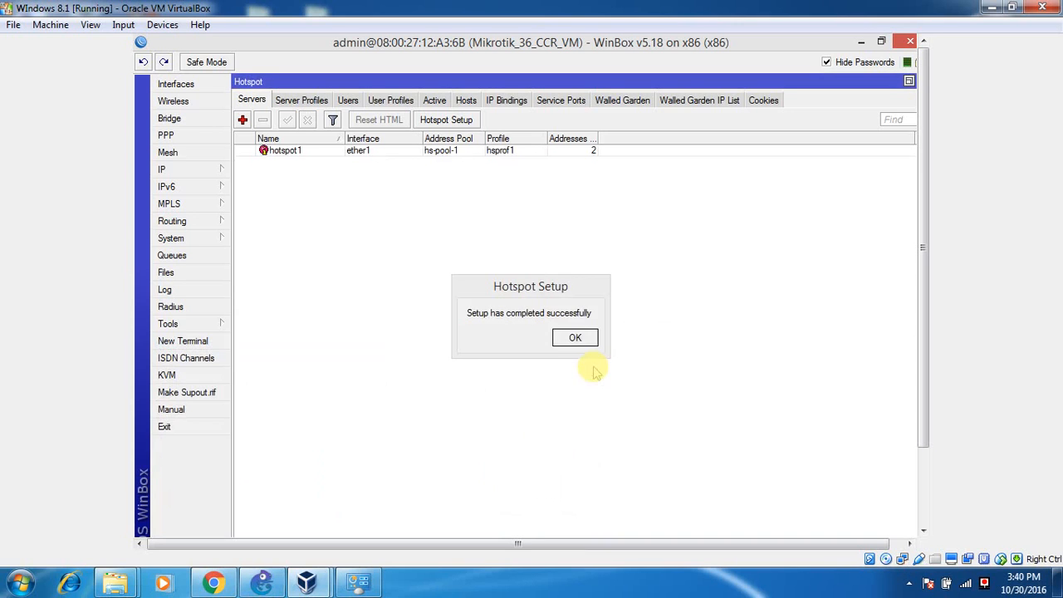
left_click(577, 339)
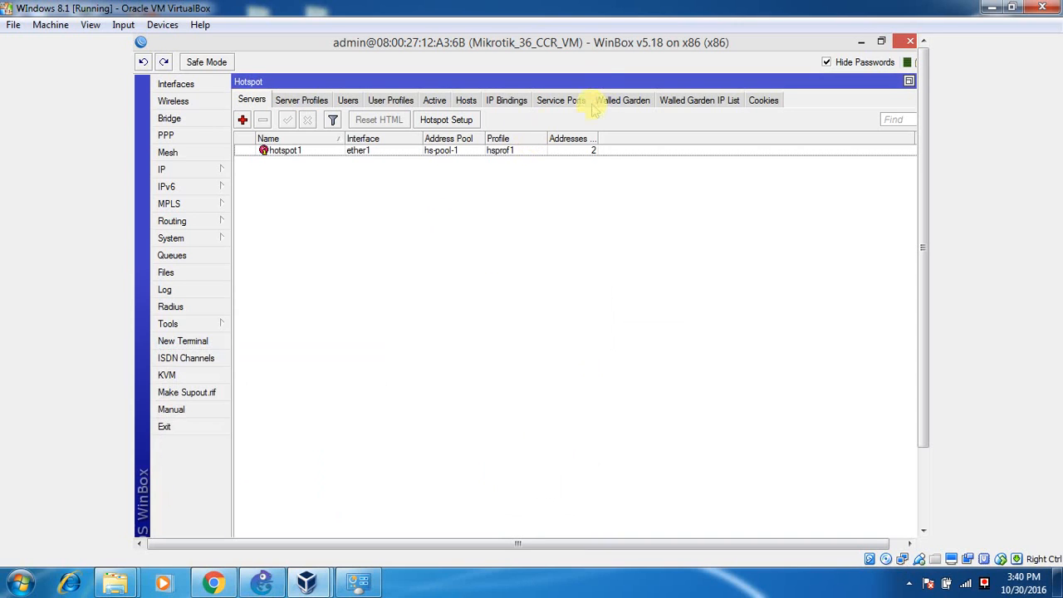
double_click(612, 81)
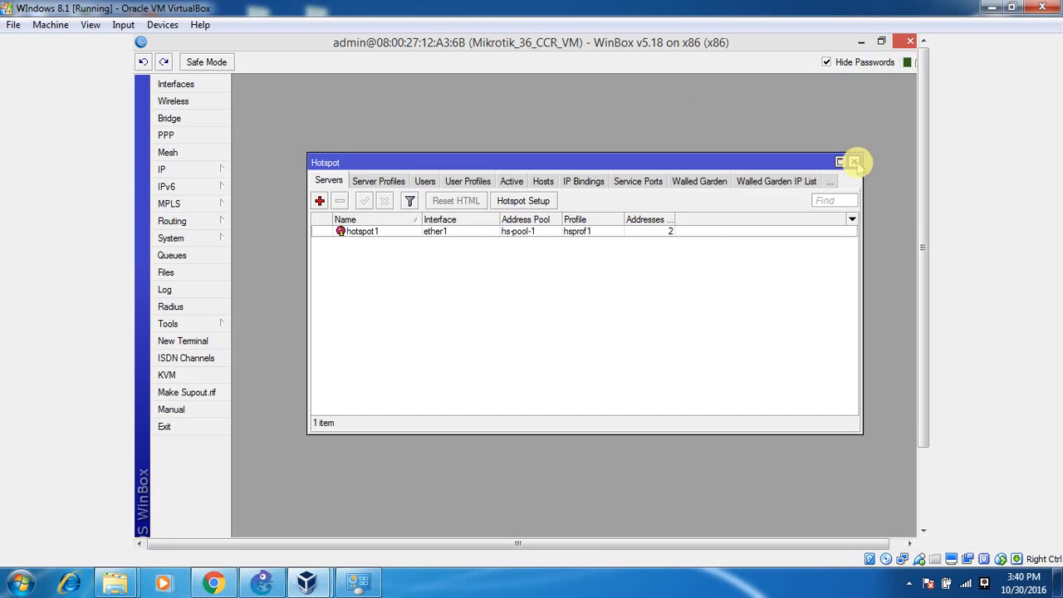
left_click(854, 162)
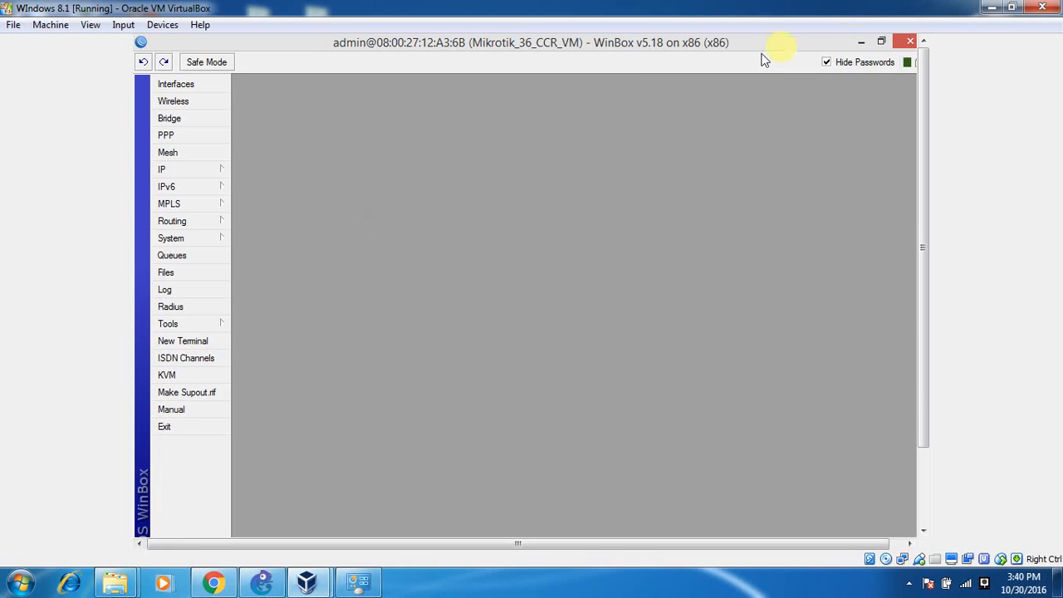
Minimize WinBox, launch Chrome, and close it from the taskbar.
left_click(860, 42)
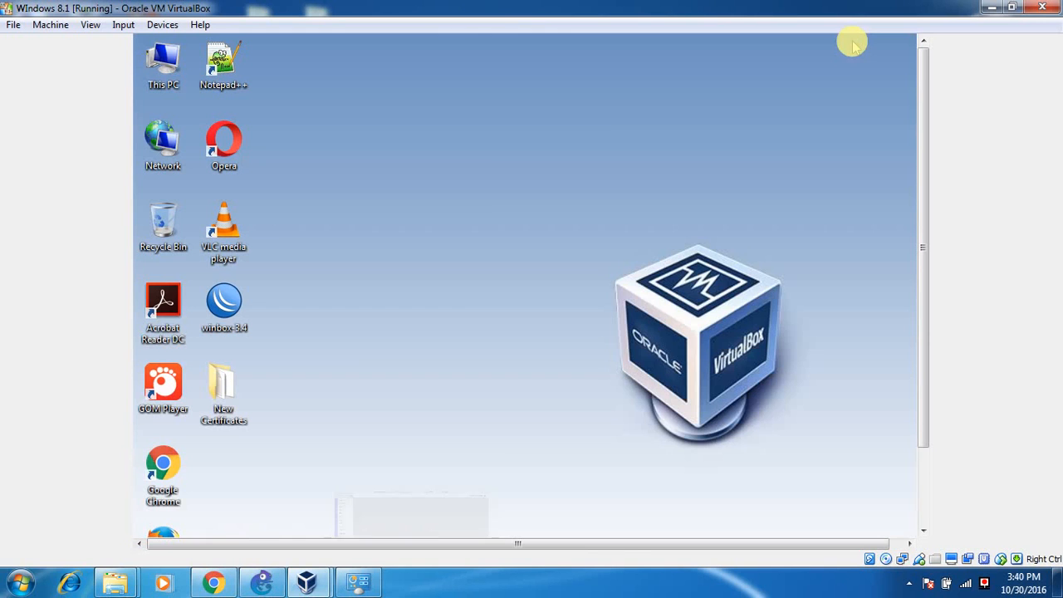
double_click(179, 465)
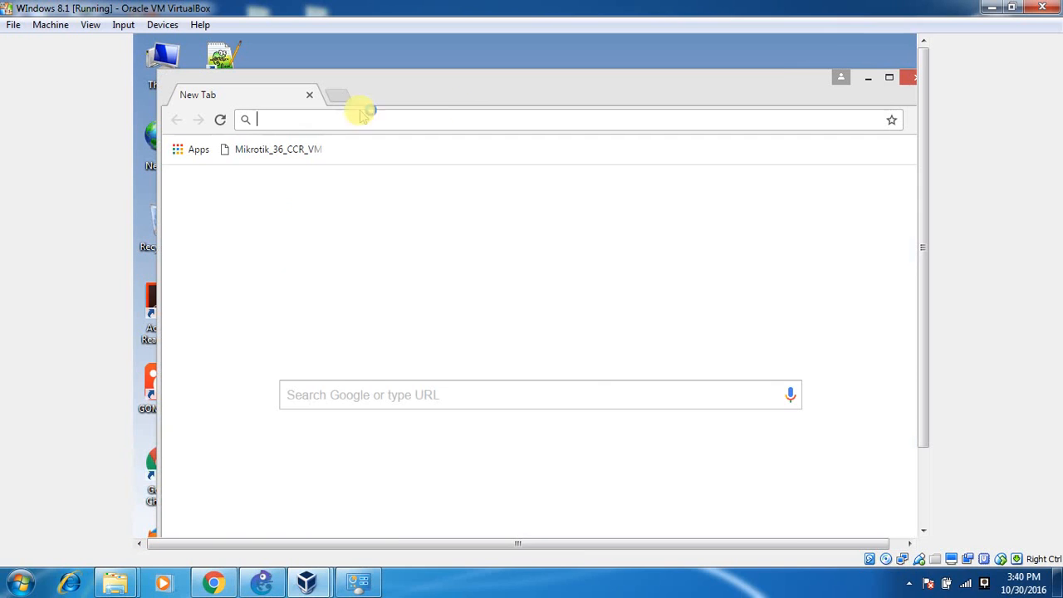
left_click(912, 79)
left_click_drag(921, 89, 920, 175)
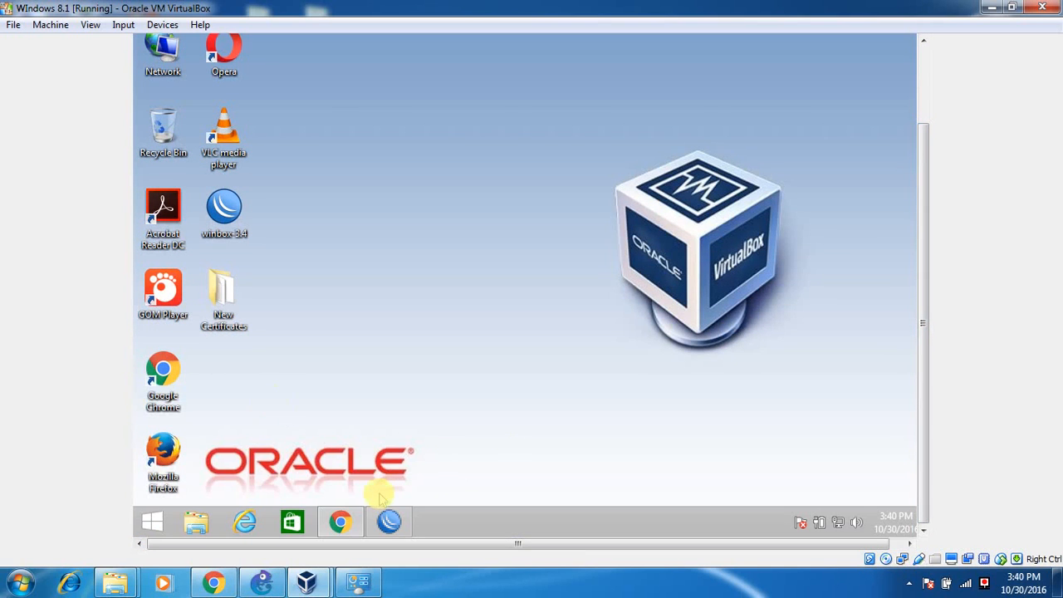
mouse_move(391, 521)
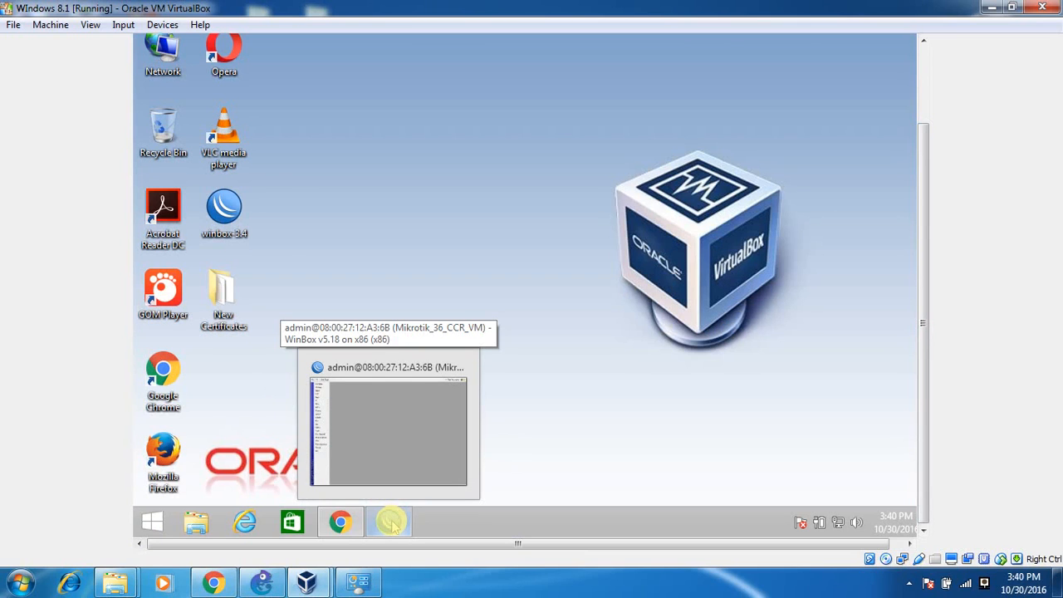
left_click(341, 524)
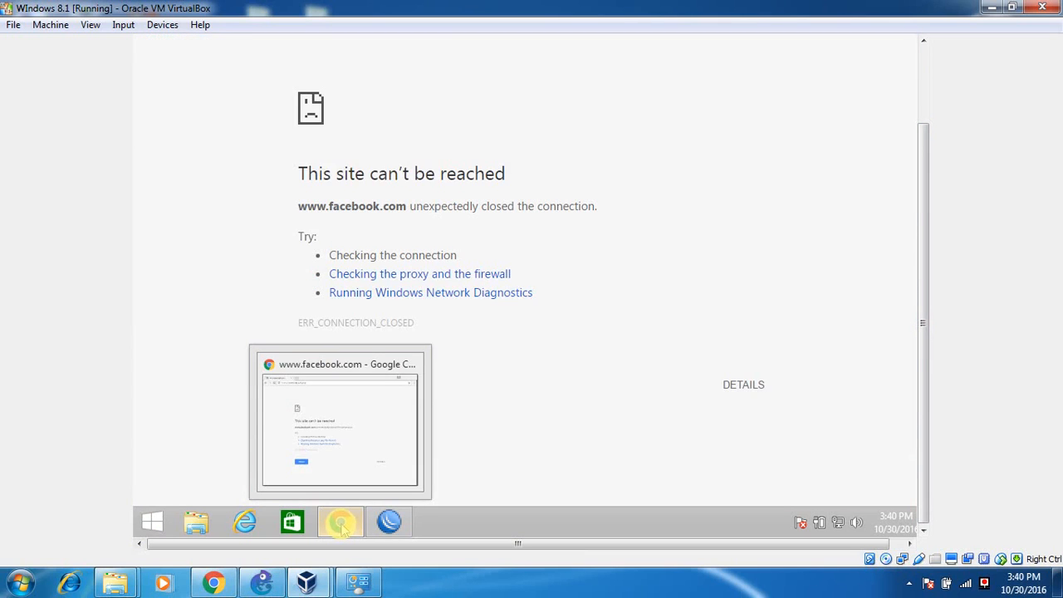
right_click(341, 523)
left_click(342, 478)
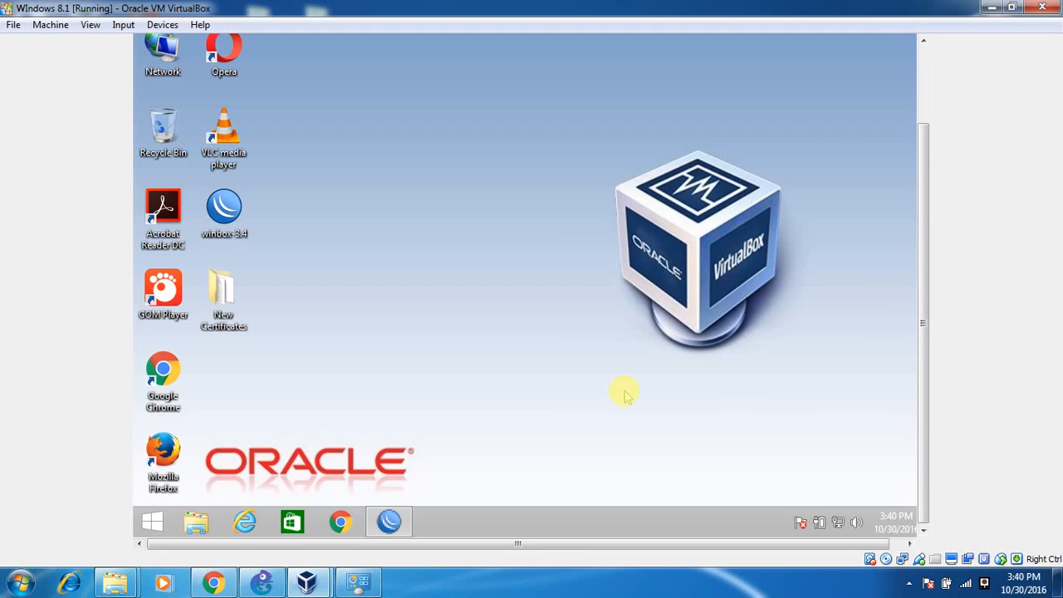
left_click_drag(923, 332, 920, 240)
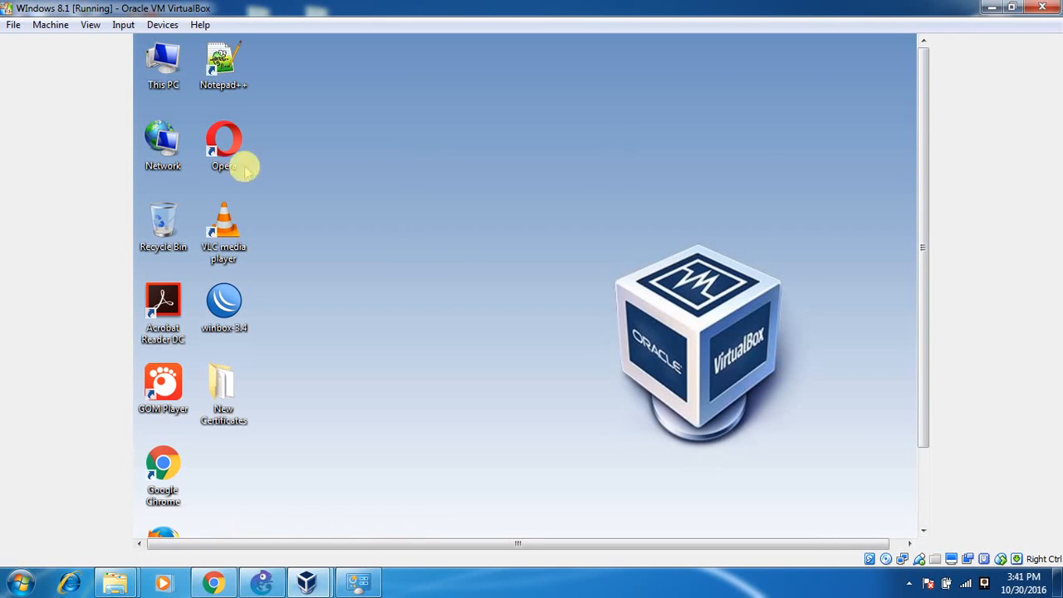
Relaunch Chrome and close it again.
double_click(177, 486)
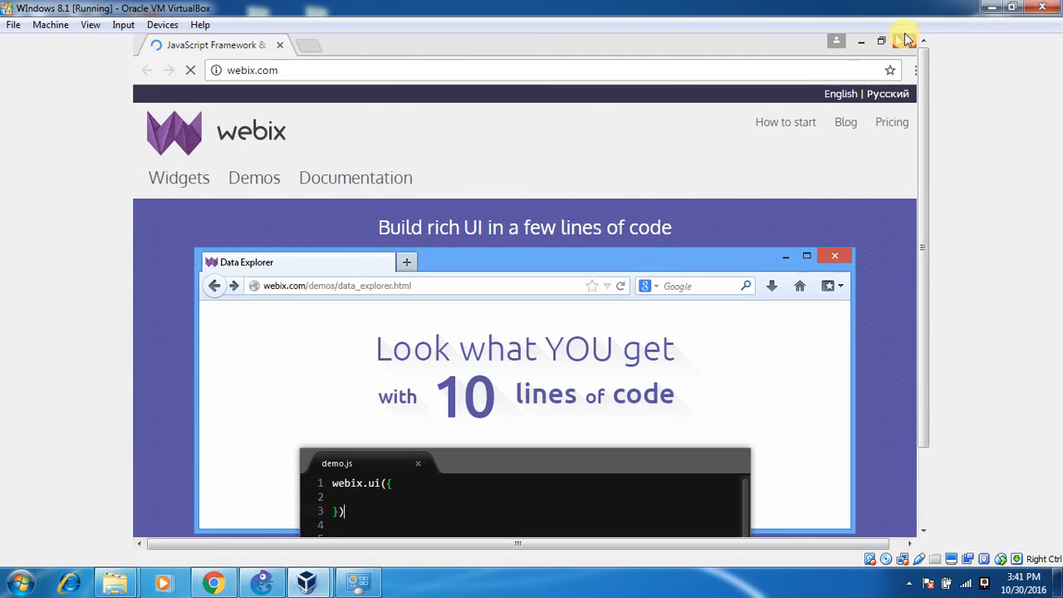
left_click(909, 41)
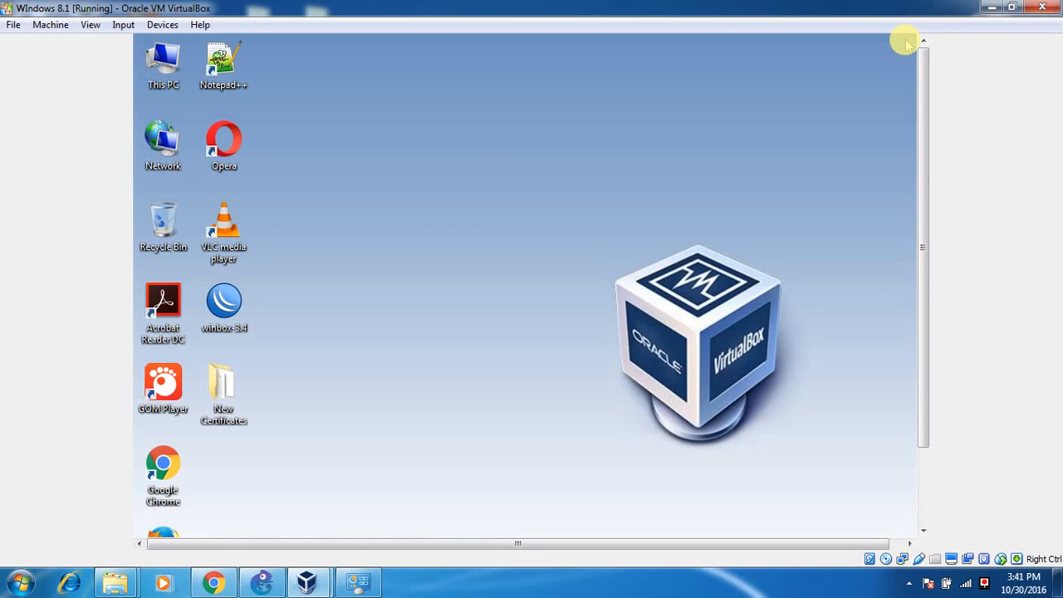
mouse_move(928, 74)
left_mouse_down()
mouse_move(929, 172)
mouse_move(925, 70)
left_mouse_up()
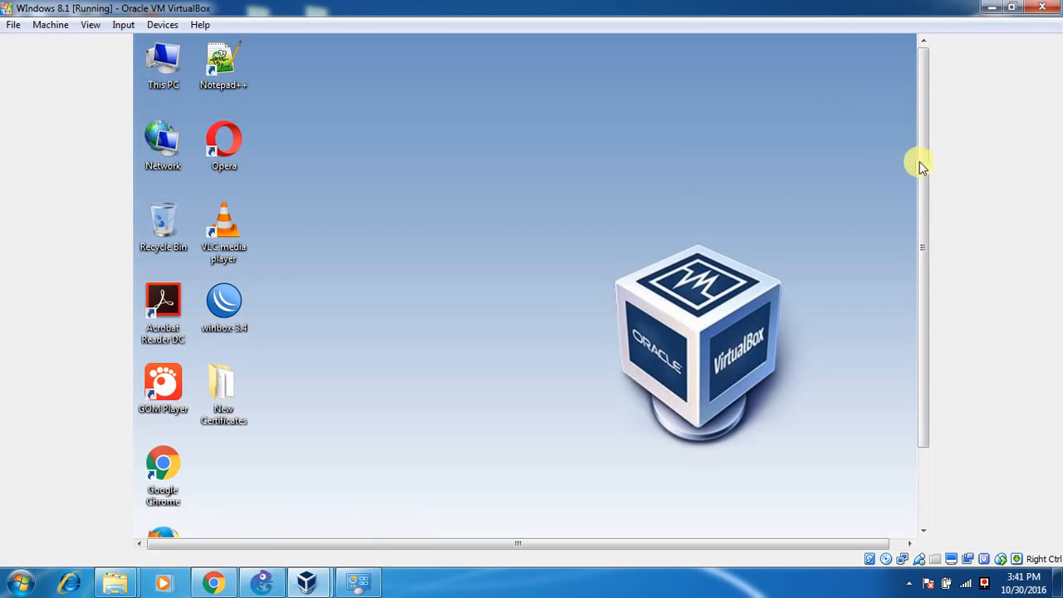
left_click_drag(920, 166, 917, 143)
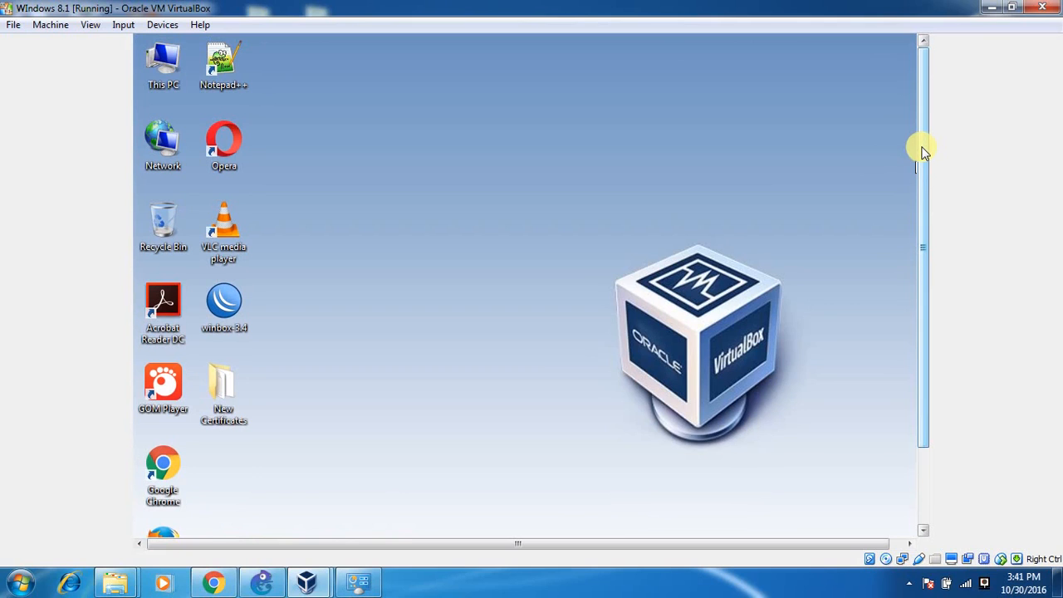
left_click_drag(924, 150, 920, 233)
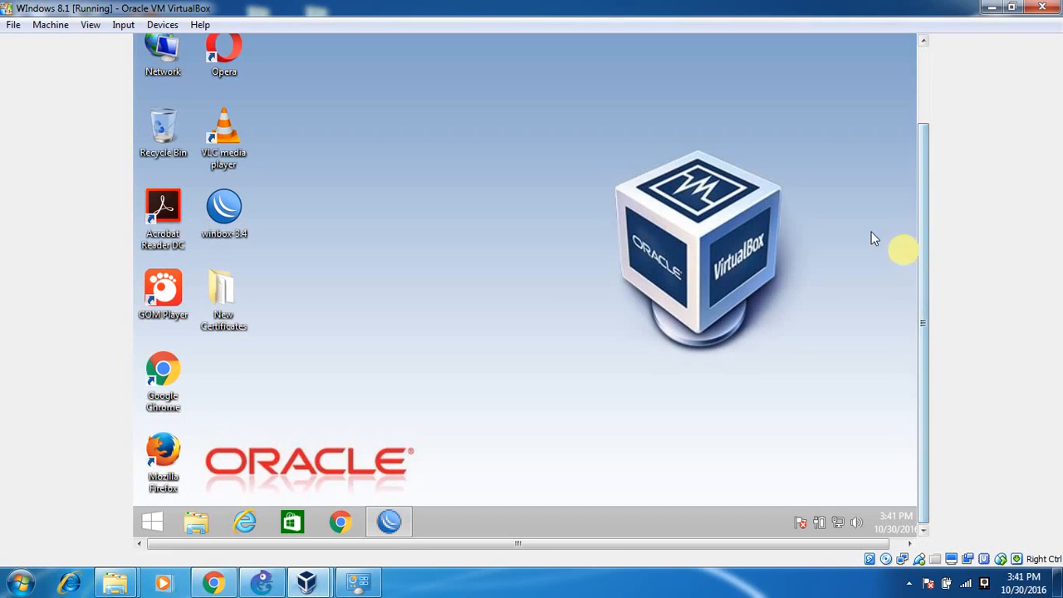
Reopen Chrome, load facebook.com in a new tab, then close the tab and the browser.
left_click(341, 521)
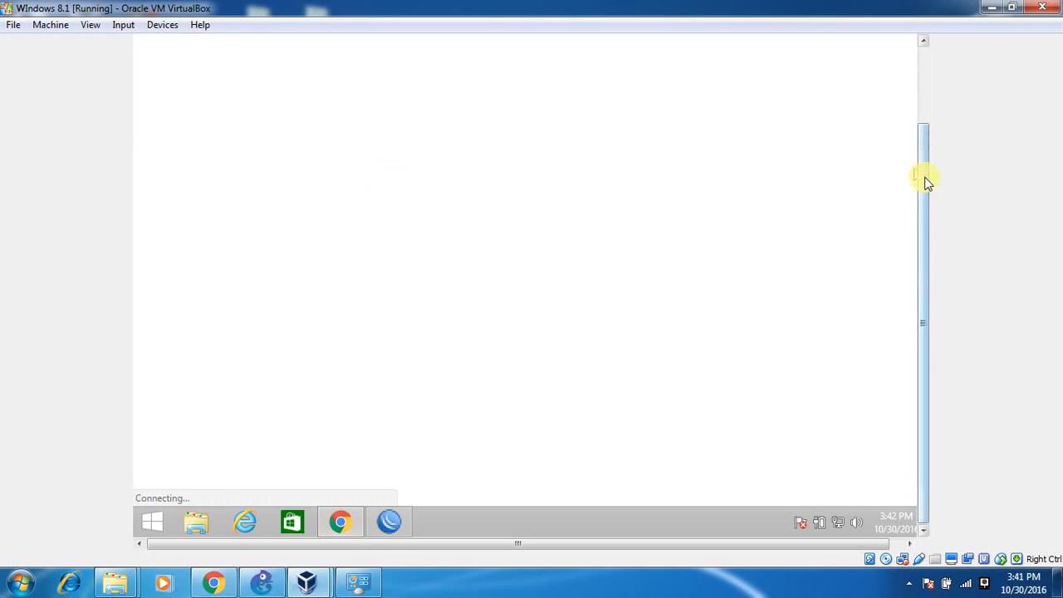
left_click_drag(923, 175, 937, 103)
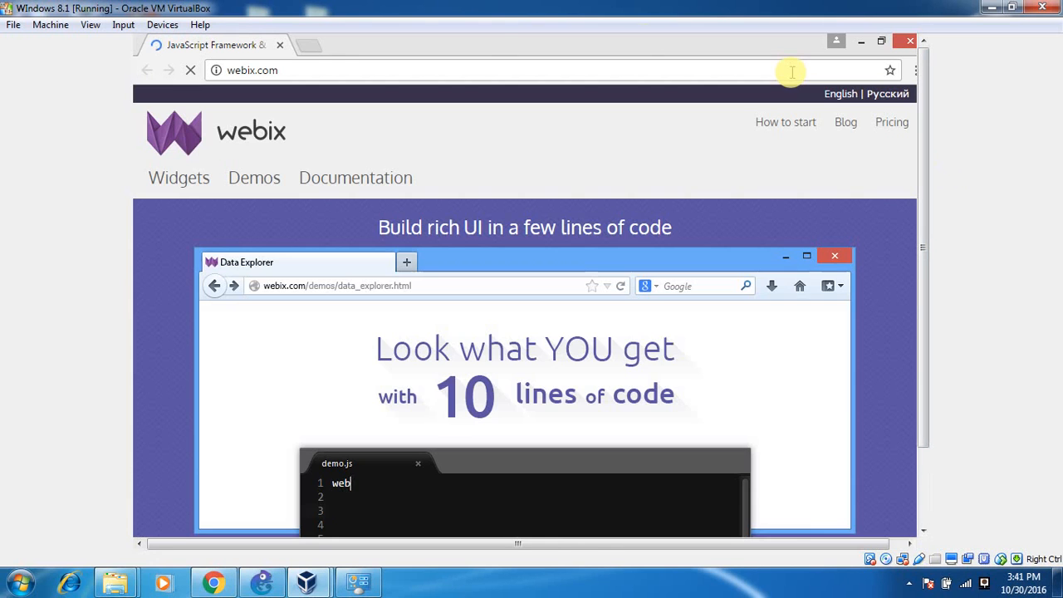
left_click(308, 45)
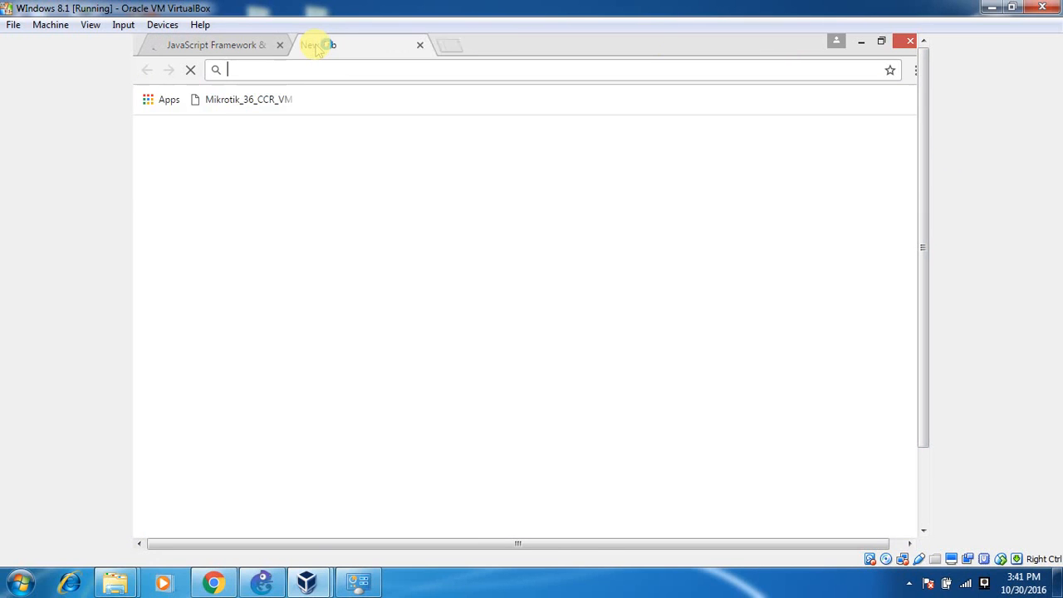
type("face")
key("Return")
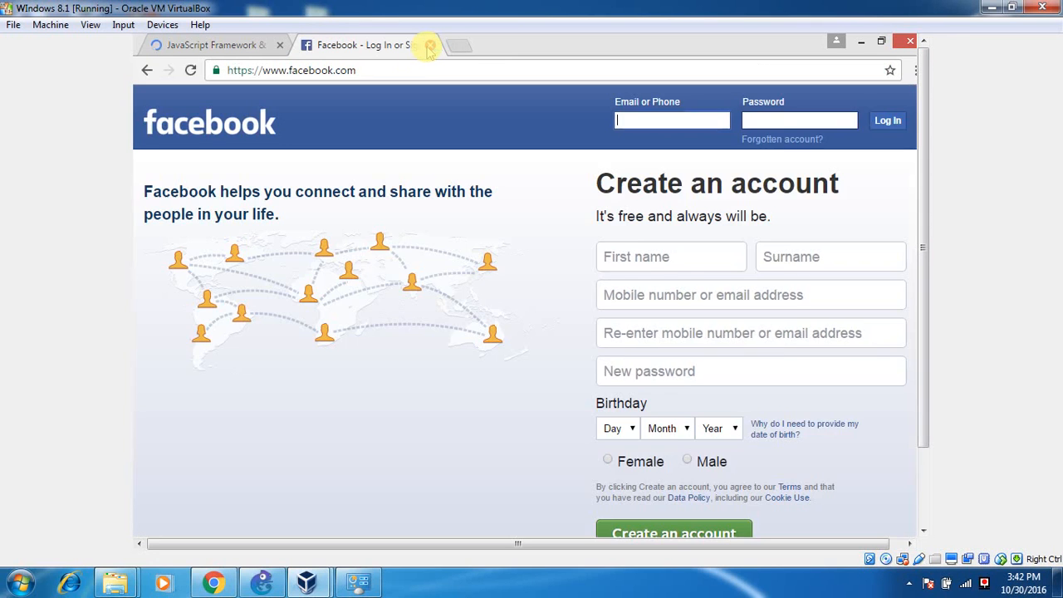
left_click(431, 45)
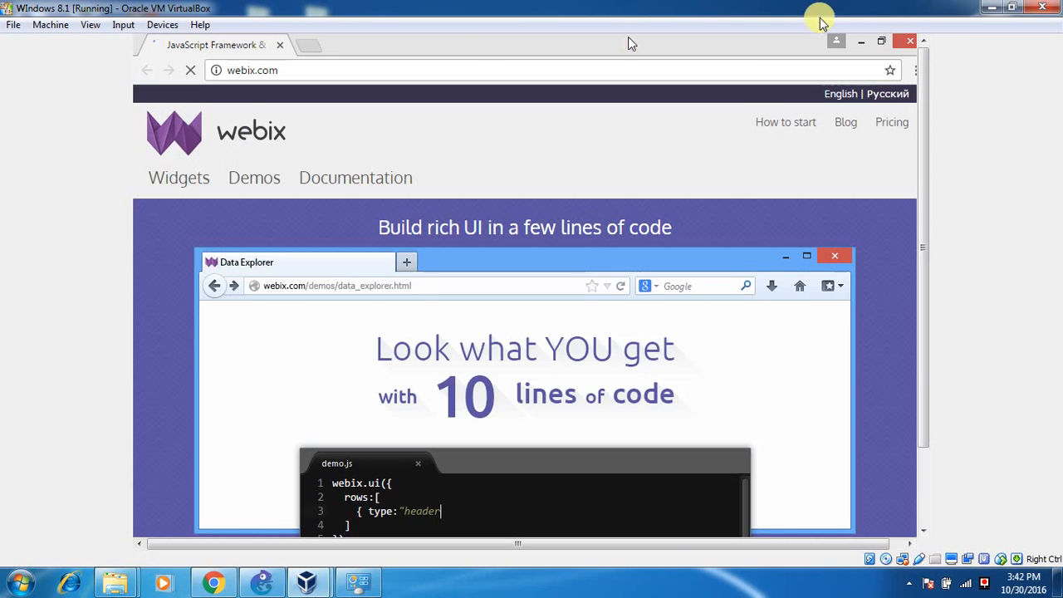
left_click(905, 40)
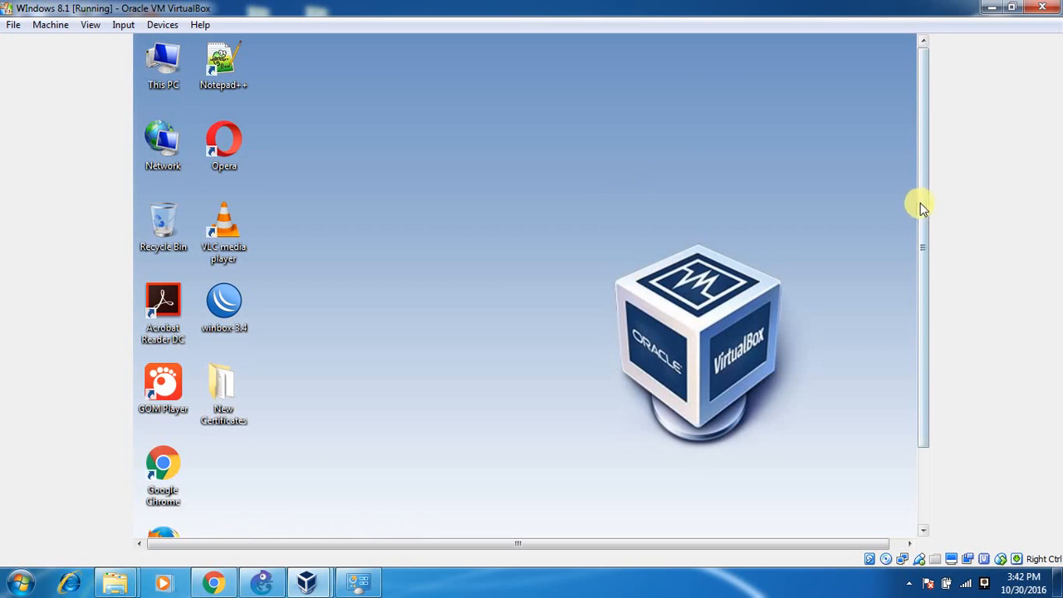
left_click_drag(921, 208, 856, 163)
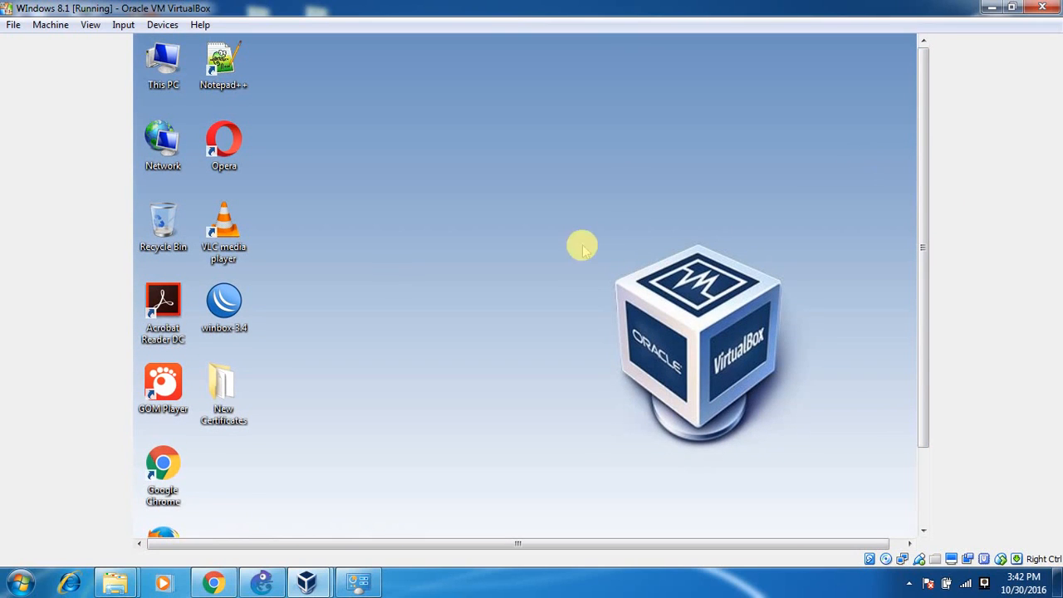
Open Chrome and log off the hotspot from its status page at 192.168.2.1.
left_click(166, 467)
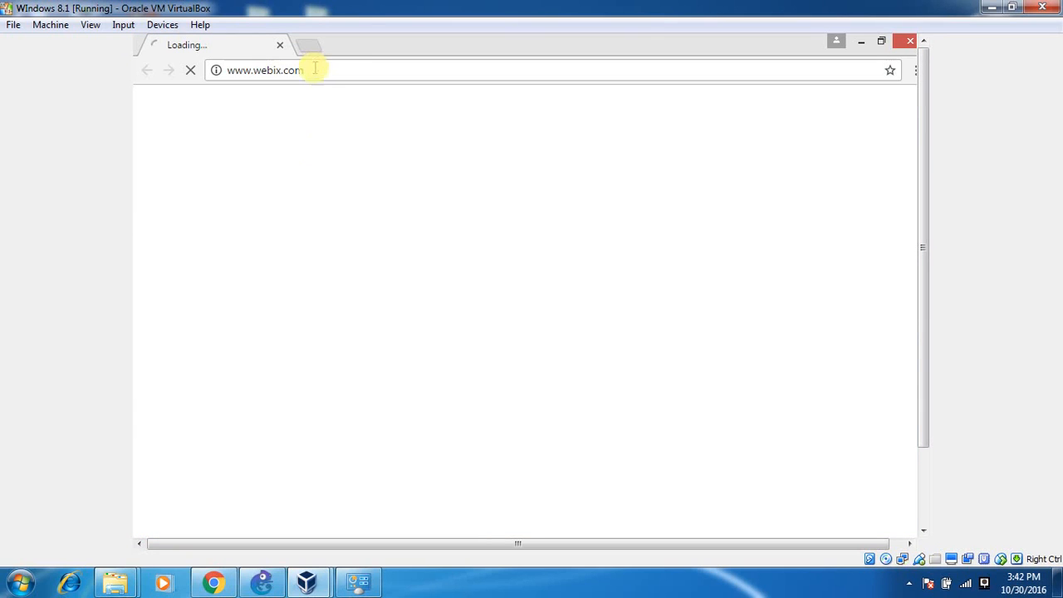
left_click(314, 71)
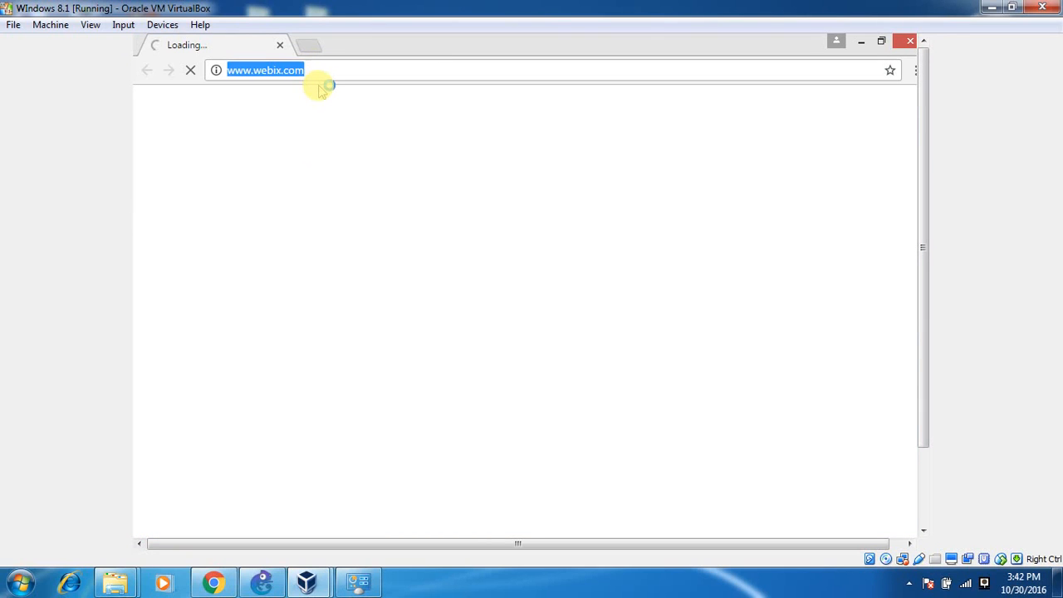
type("192.168.2.1")
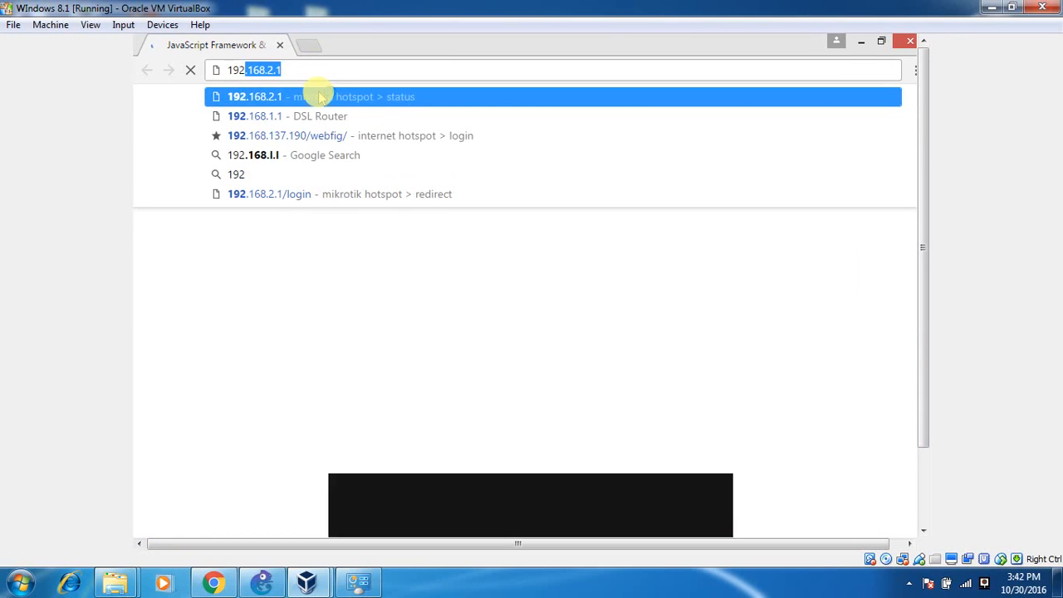
left_click(320, 97)
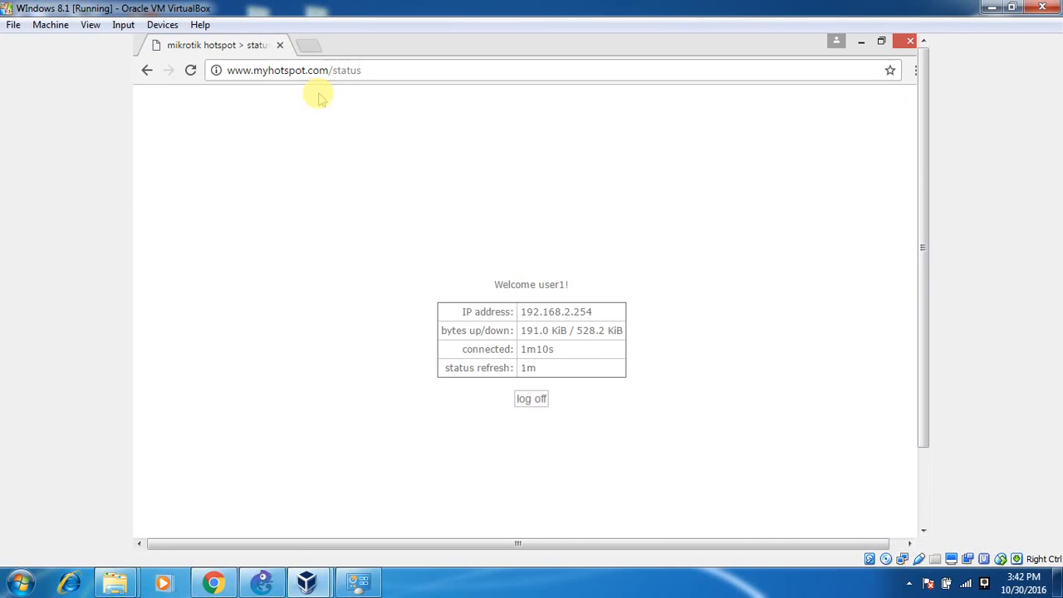
left_click(535, 400)
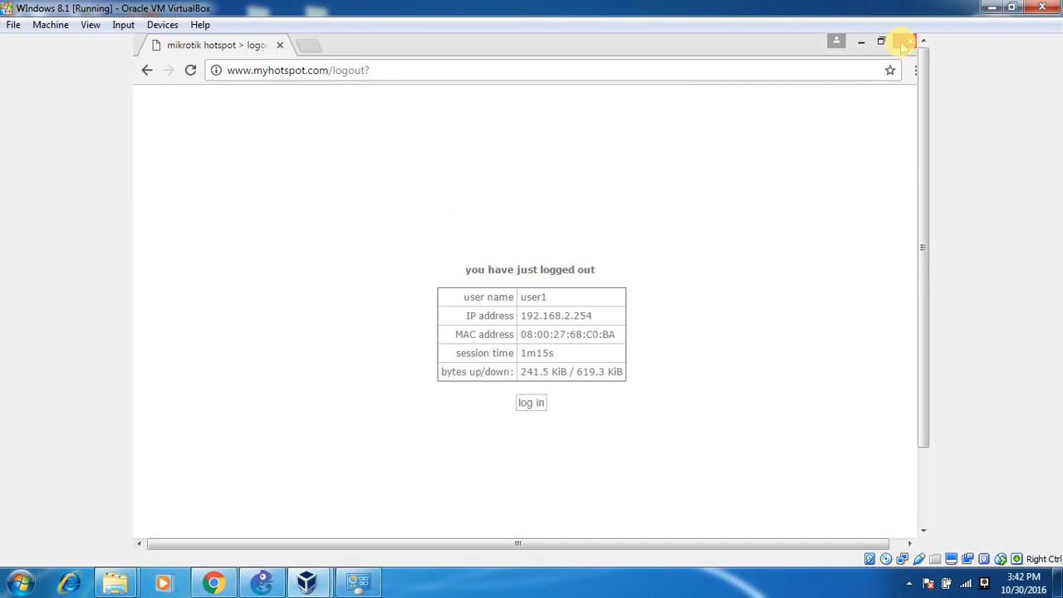
Close and relaunch Chrome, which auto-redirects to webix.com, then close it again.
left_click(906, 42)
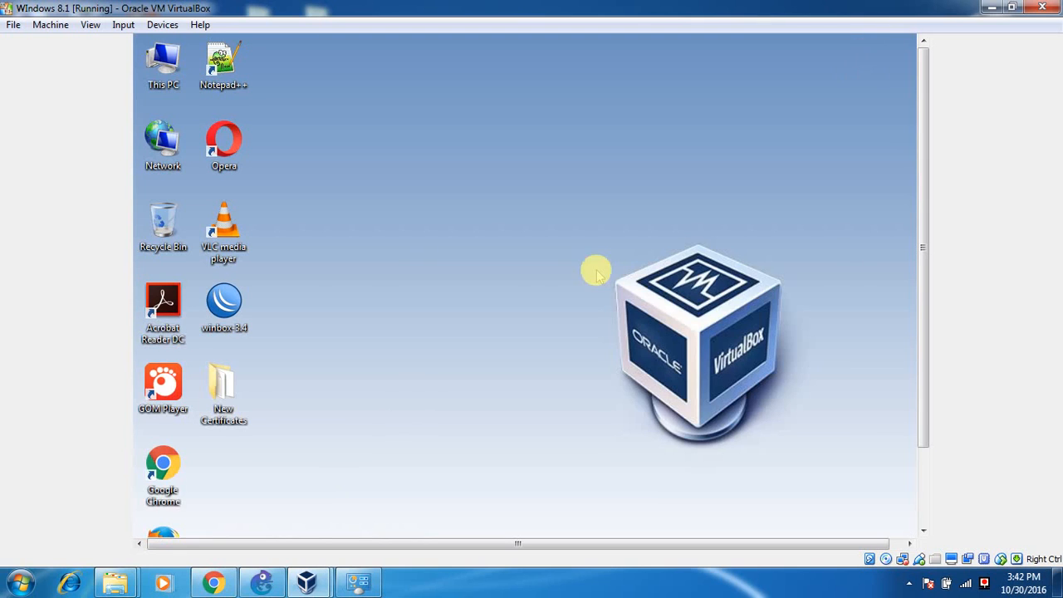
double_click(163, 465)
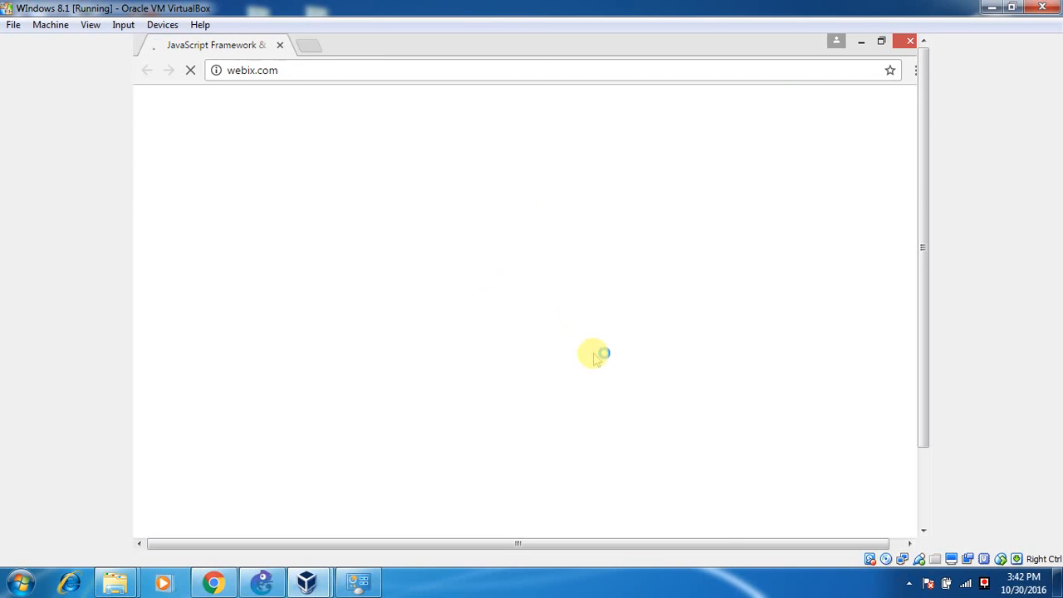
left_click(910, 41)
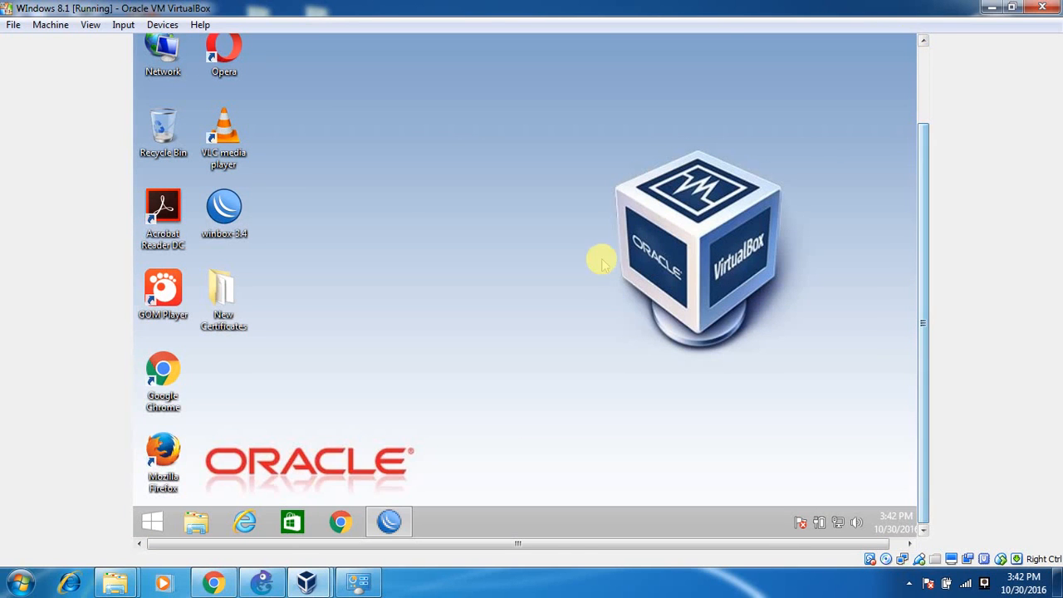
Uncheck Cookie on hsprof1's Login tab, save it, close Hotspot and minimize WinBox.
left_click(390, 520)
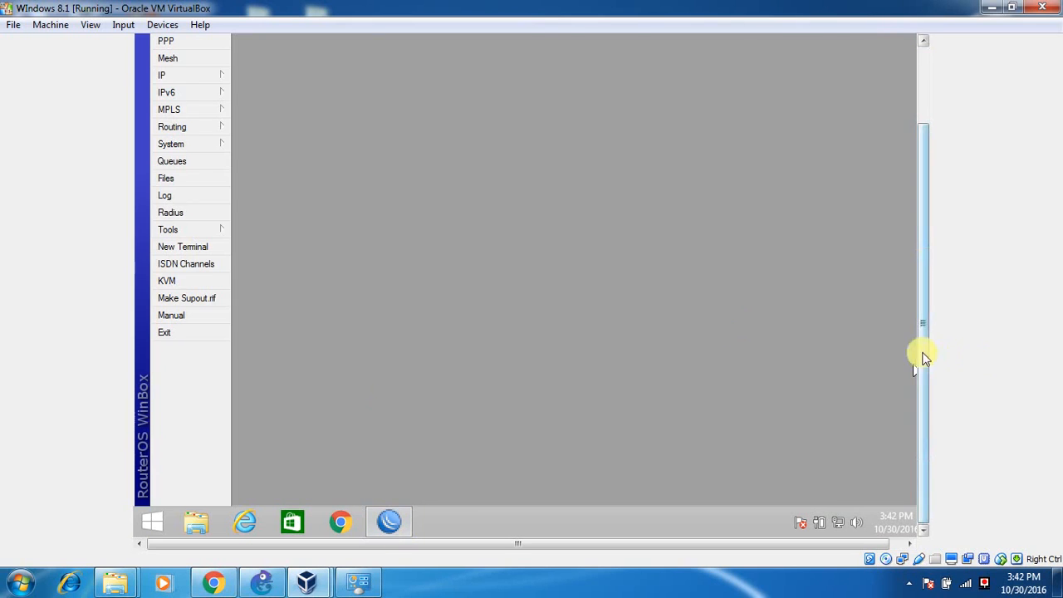
left_click_drag(925, 358, 928, 252)
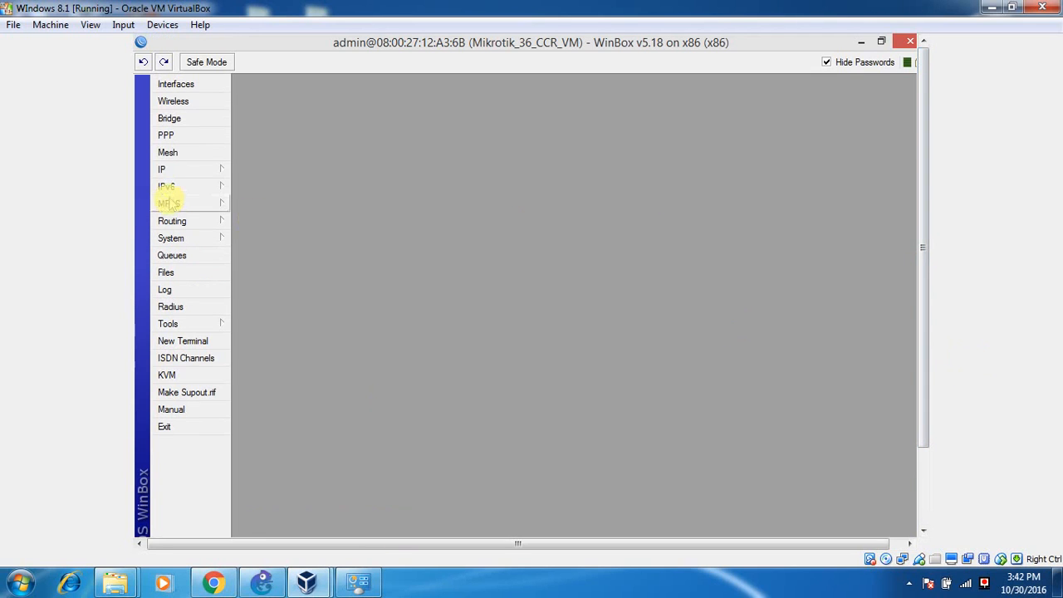
left_click(179, 168)
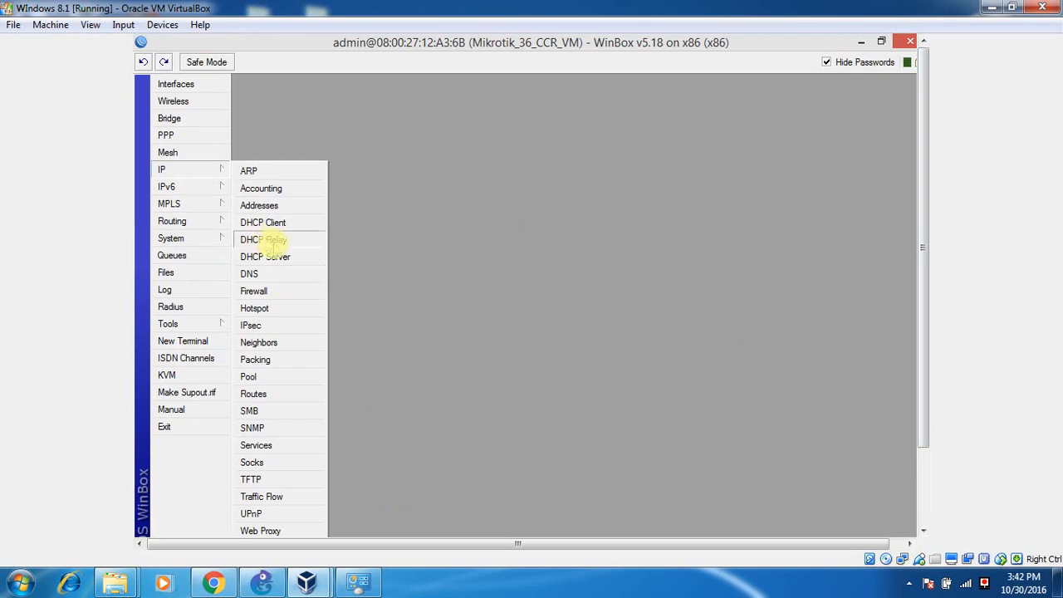
left_click(282, 309)
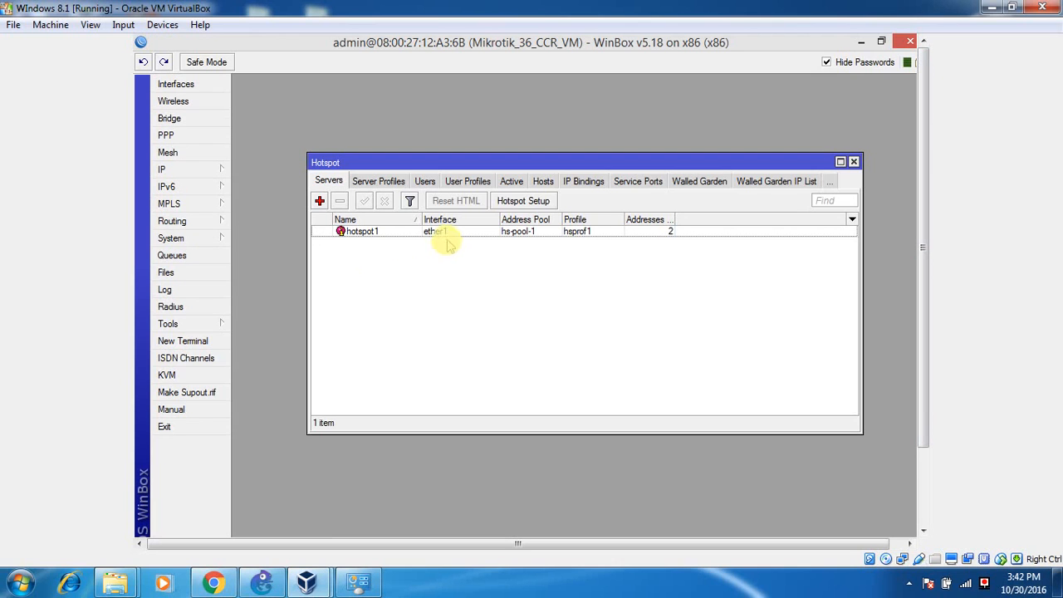
left_click(387, 182)
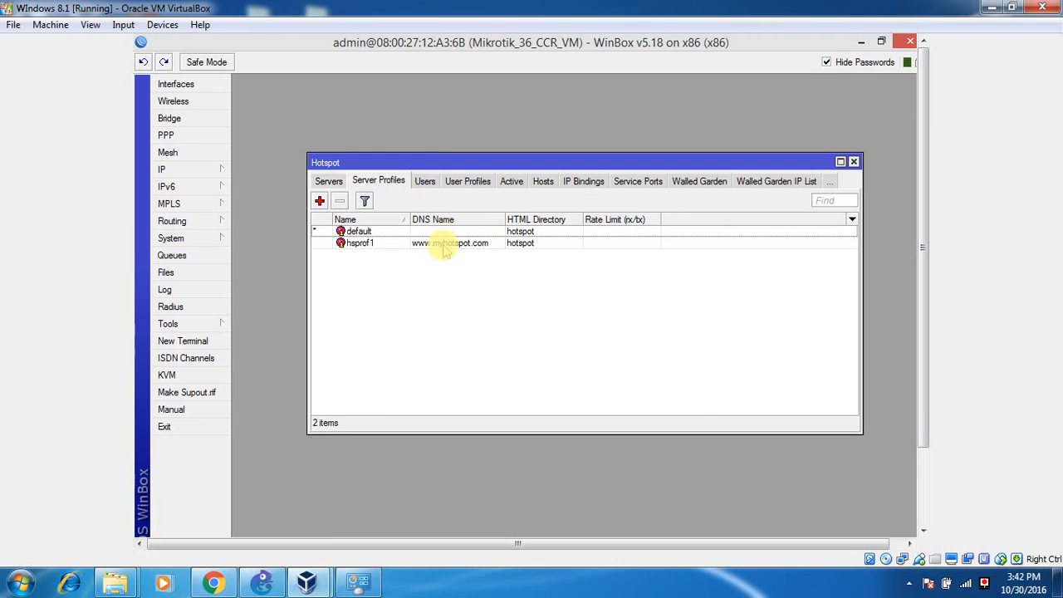
double_click(444, 245)
left_click(499, 142)
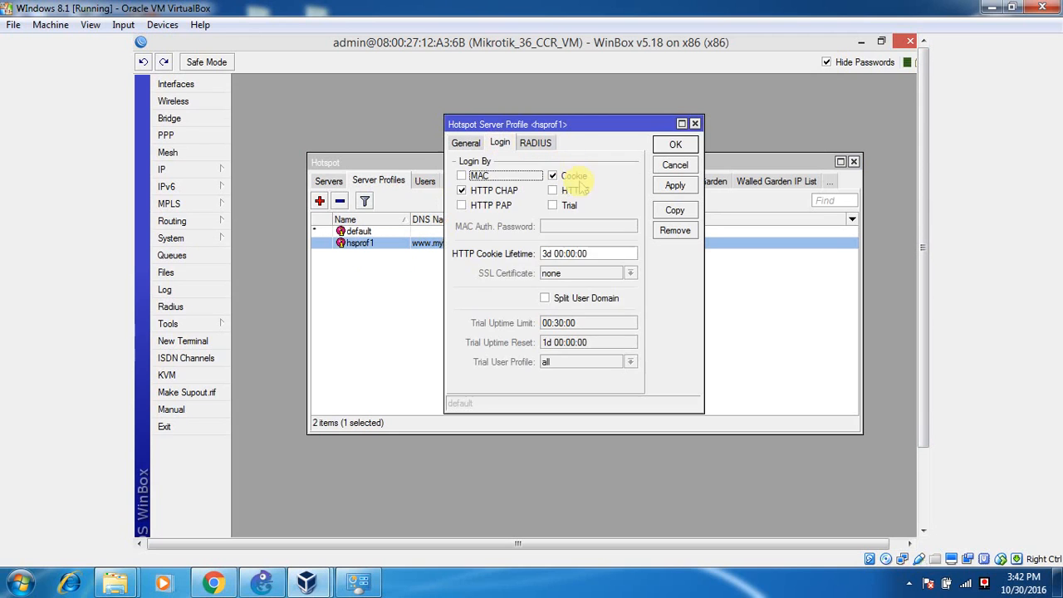
left_click(573, 177)
left_click(675, 145)
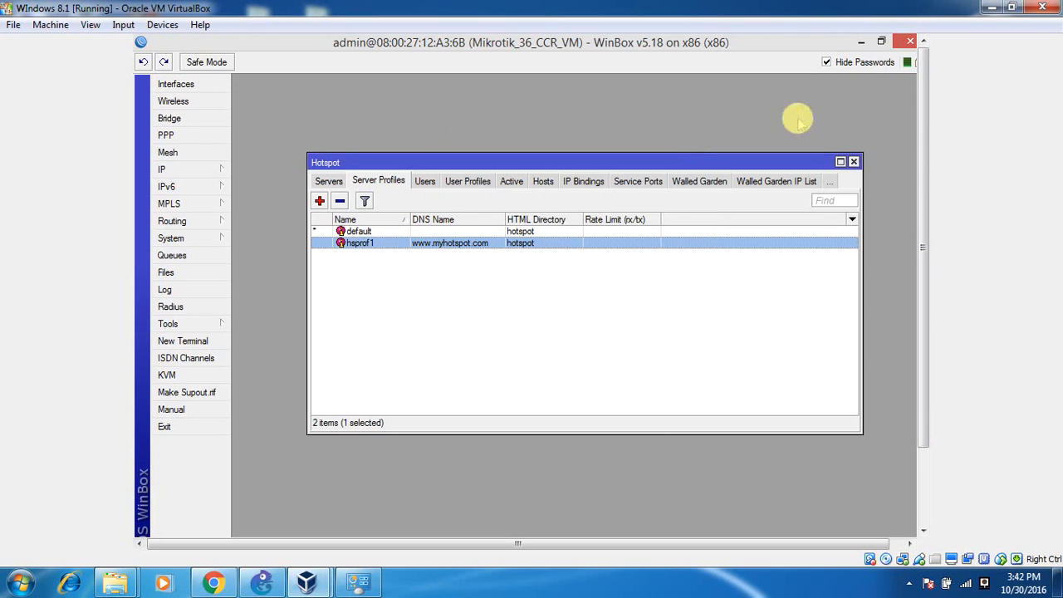
left_click(854, 161)
left_click(861, 41)
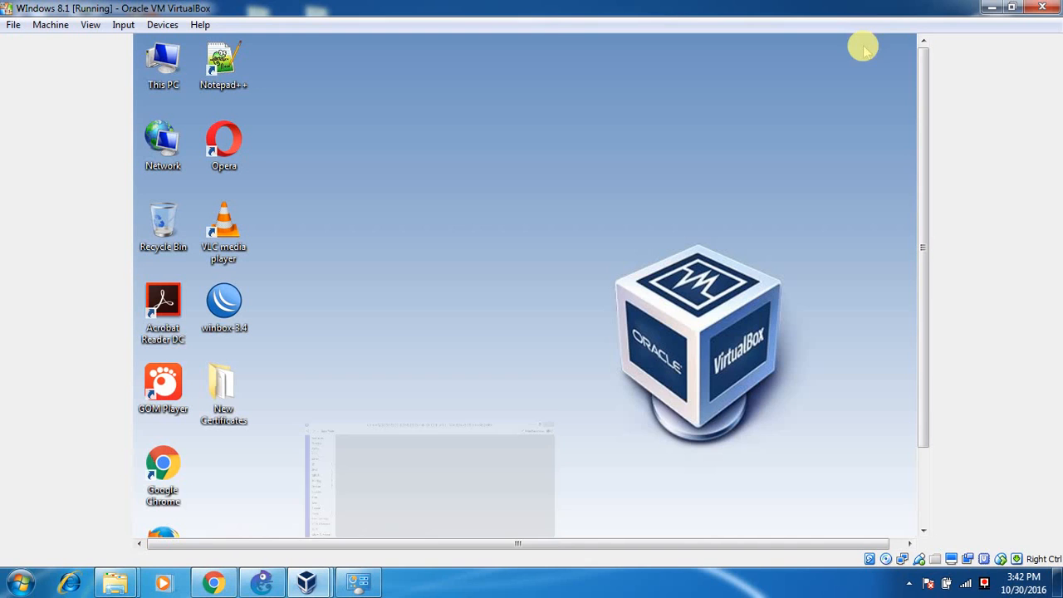
Open Chrome and log off the hotspot from the 192.168.2.1 status page.
left_click_drag(918, 115, 919, 180)
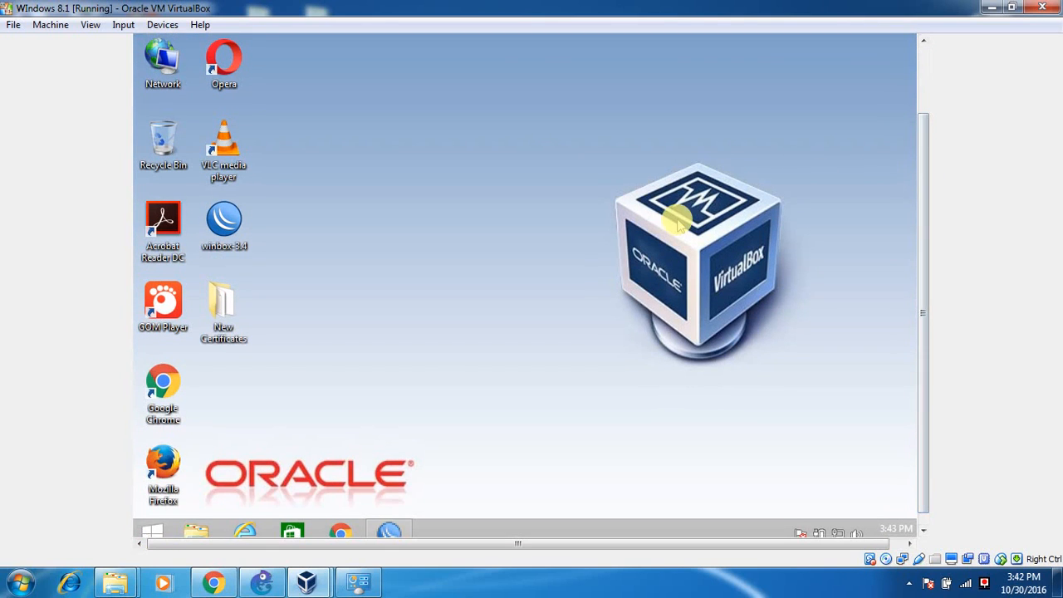
left_click(343, 532)
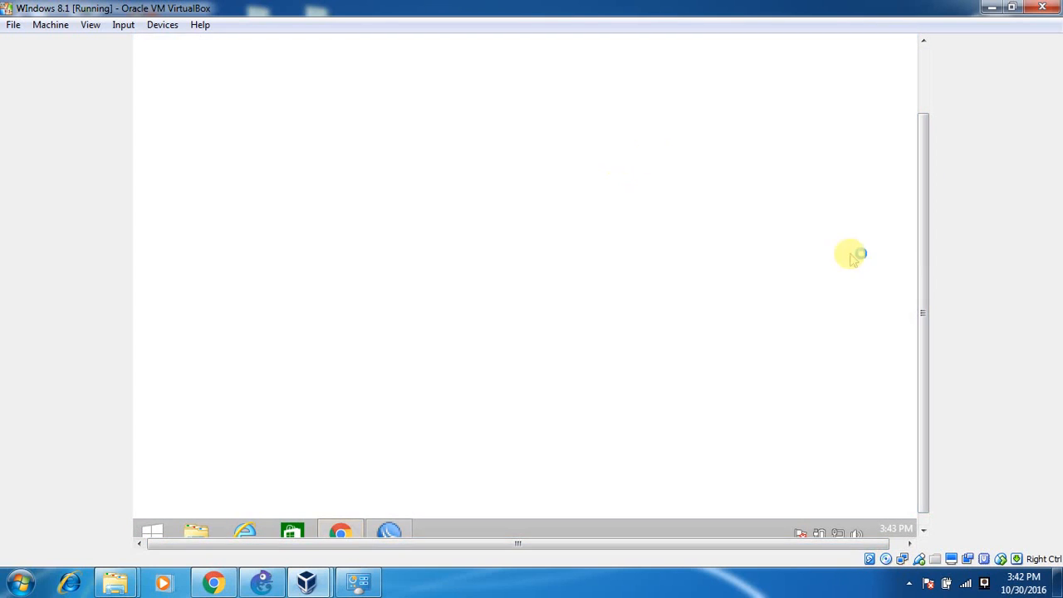
left_click_drag(924, 269, 740, 135)
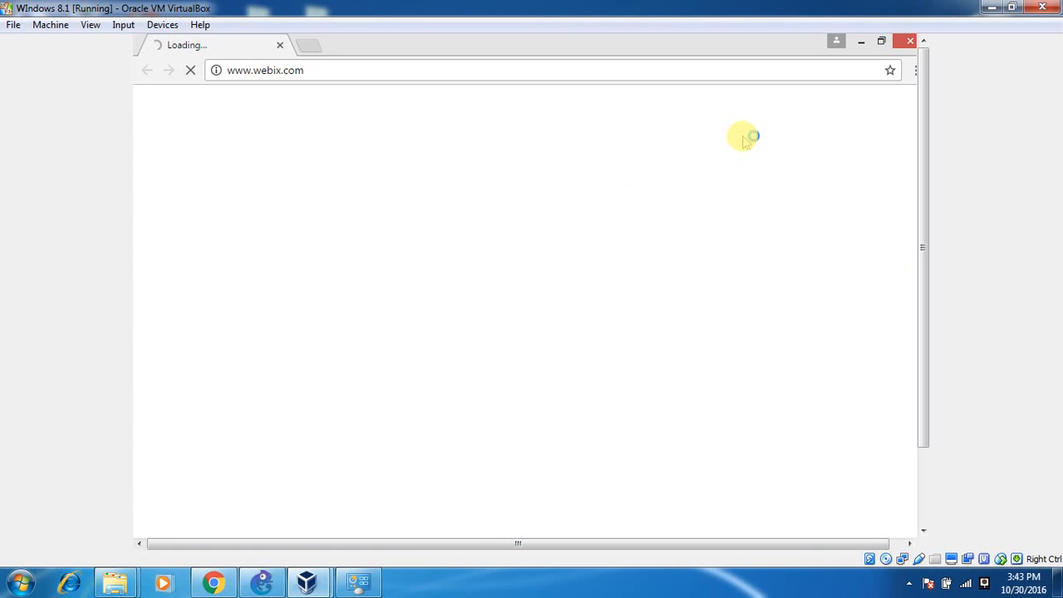
left_click(639, 72)
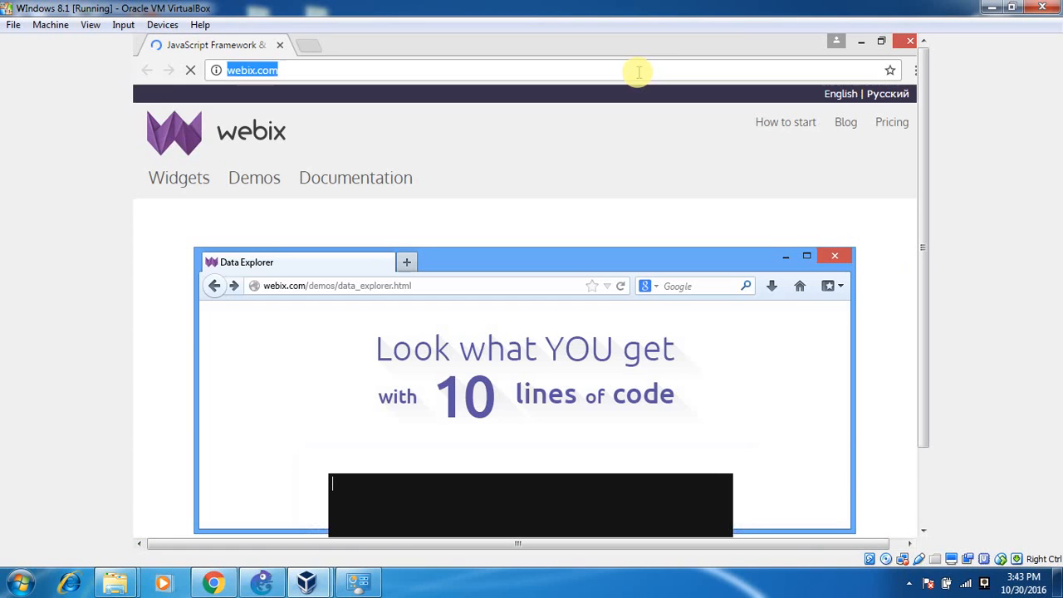
type("192.168.2.1")
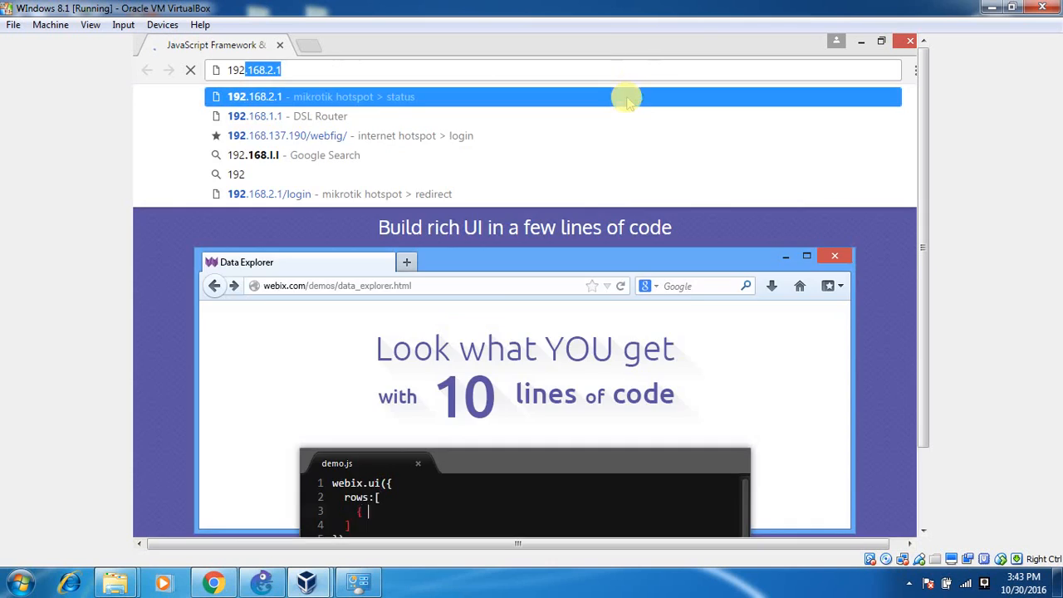
key("Return")
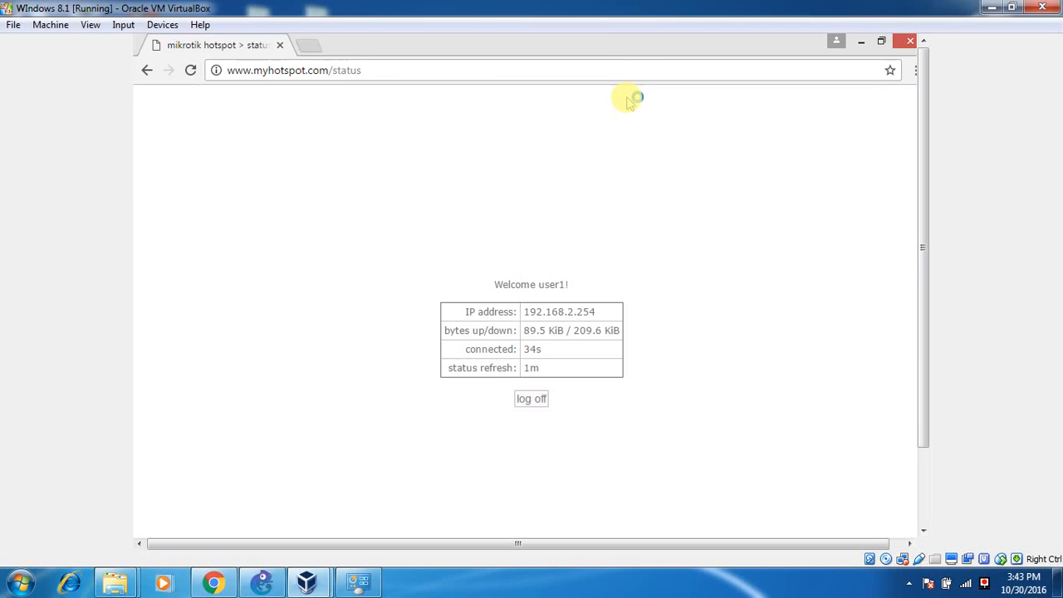
left_click(532, 400)
left_click(910, 40)
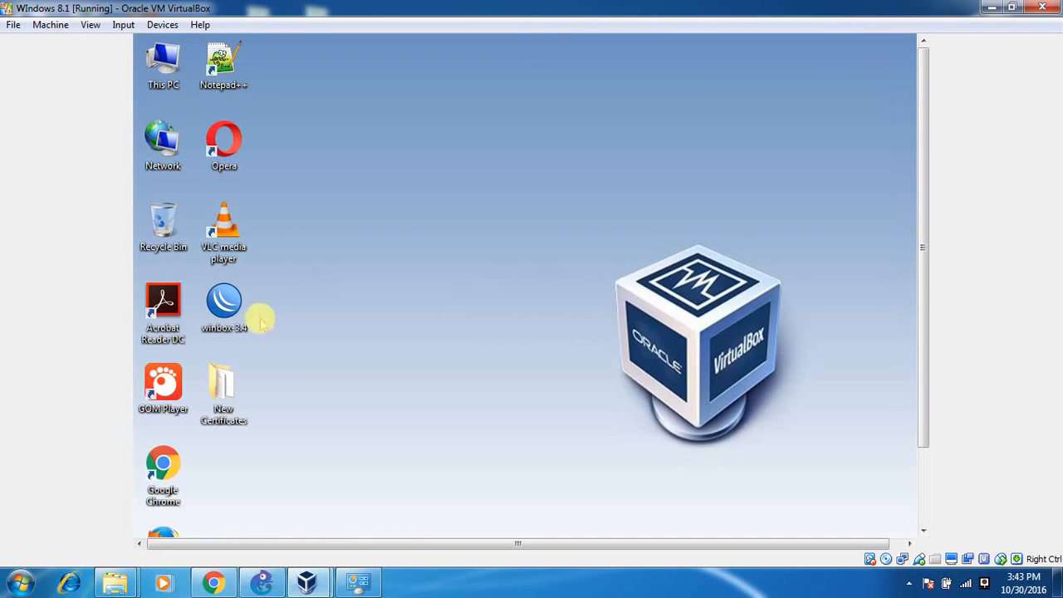
double_click(163, 463)
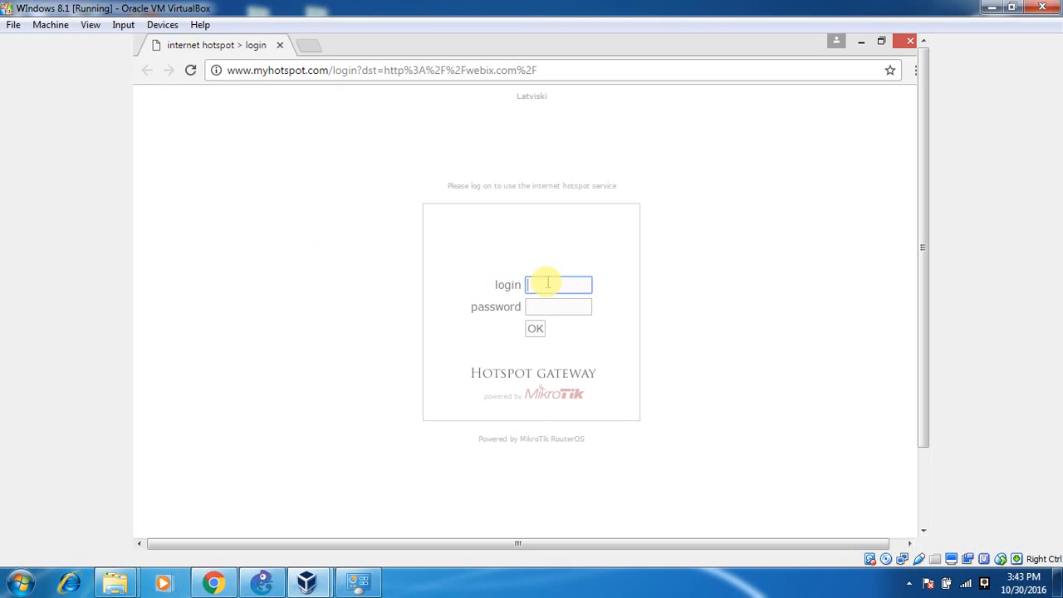
left_click(862, 42)
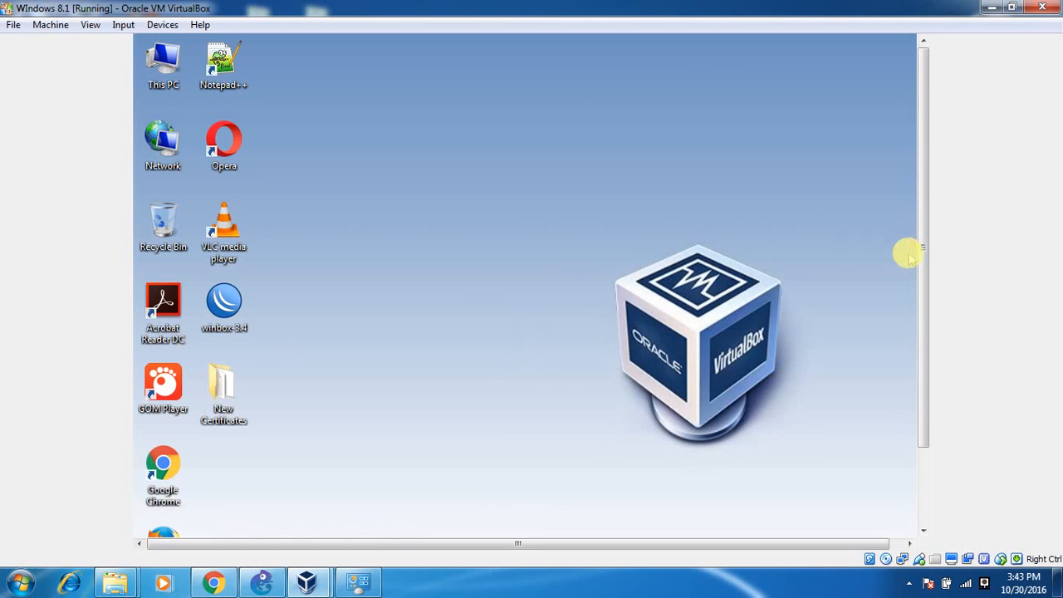
left_click_drag(922, 249, 922, 324)
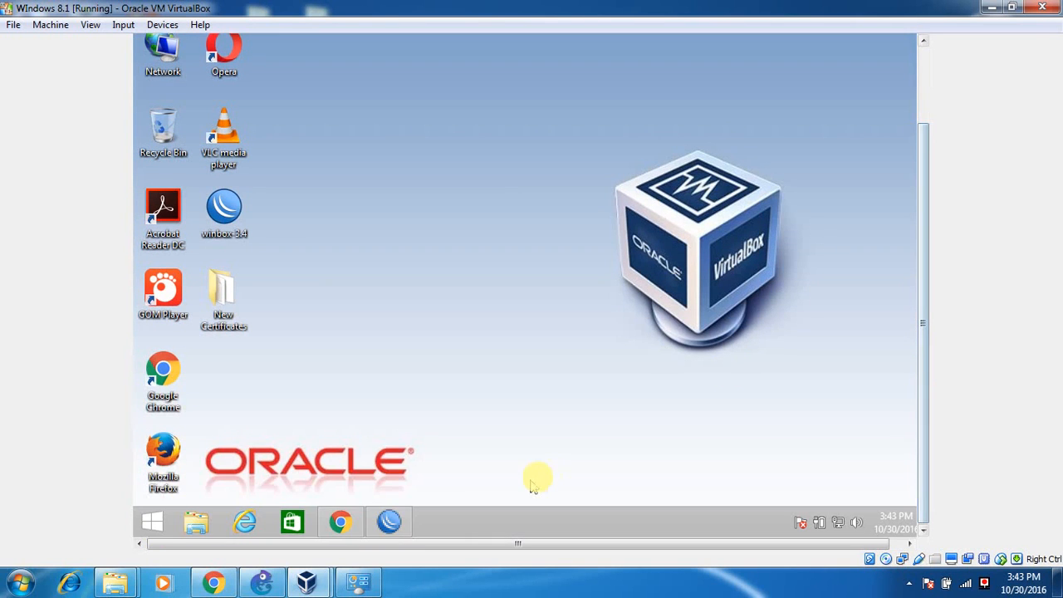
Confirm hsprof1's Login tab now allows only HTTP CHAP, with Cookie unchecked.
left_click(391, 520)
left_click_drag(927, 222, 922, 35)
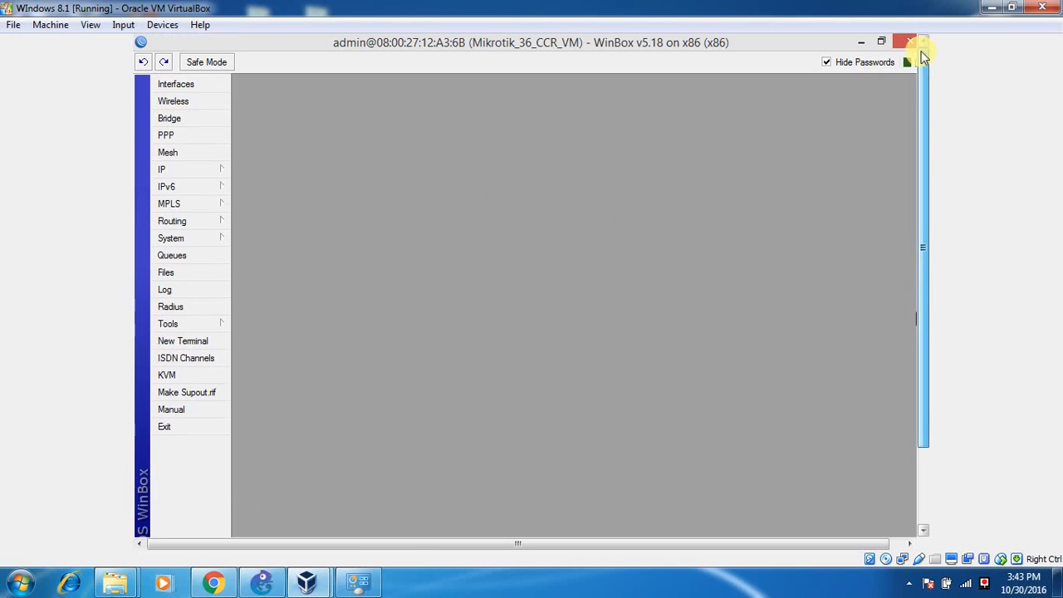
left_click(194, 169)
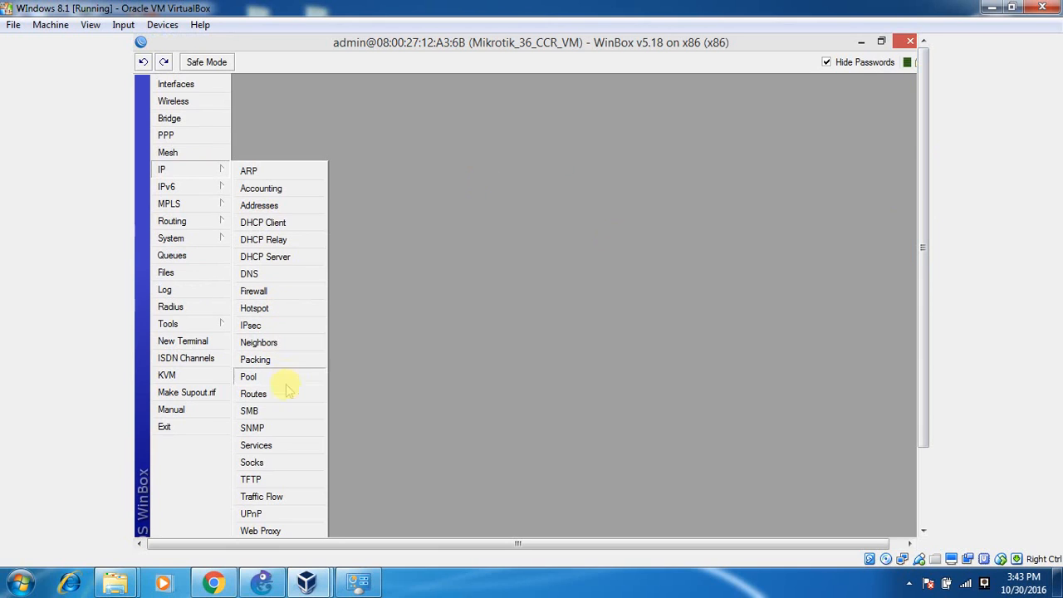
left_click(287, 309)
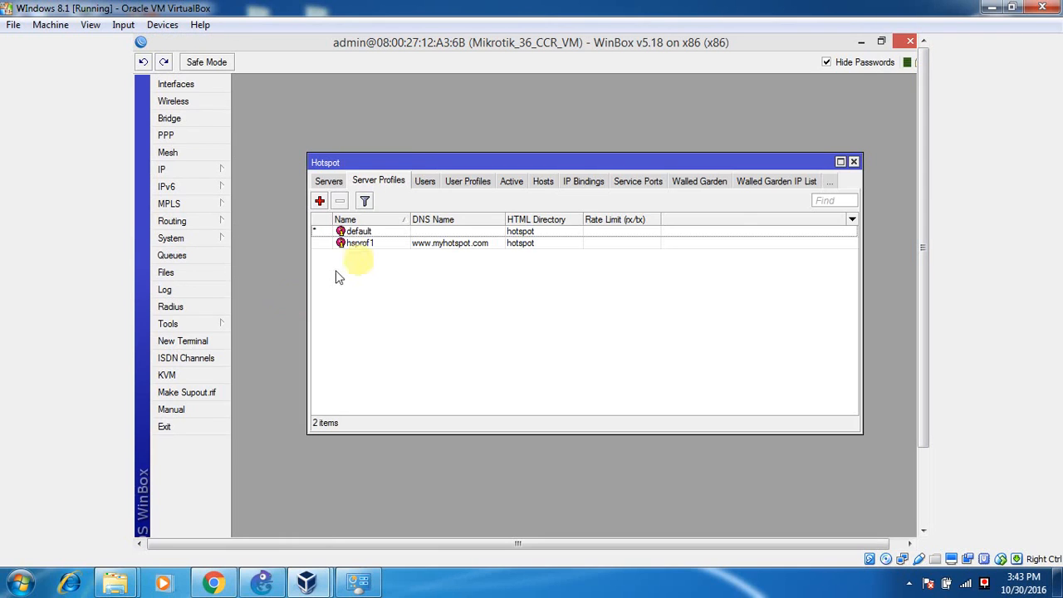
double_click(411, 164)
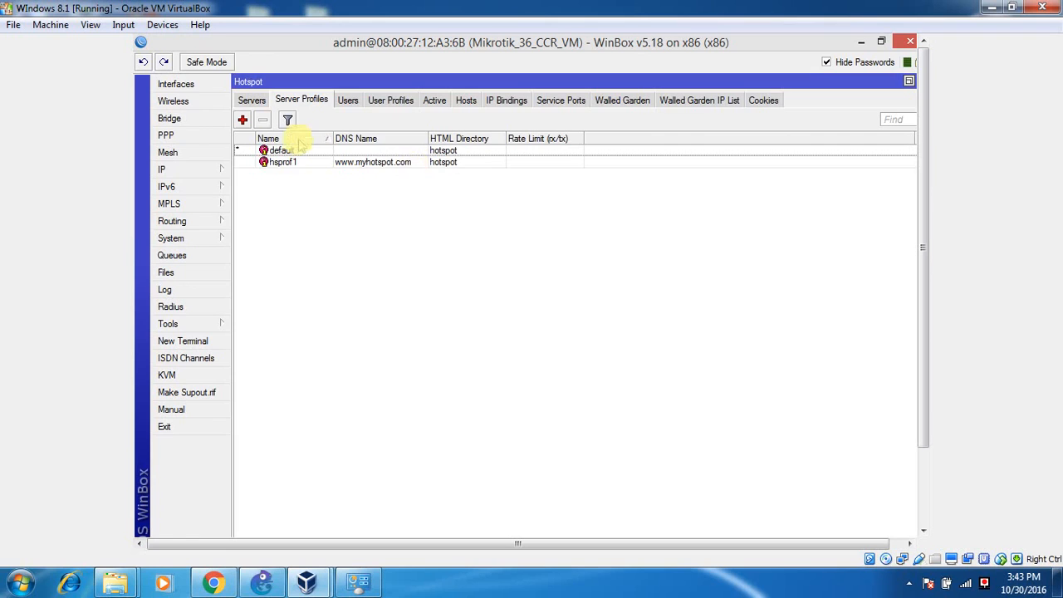
double_click(285, 162)
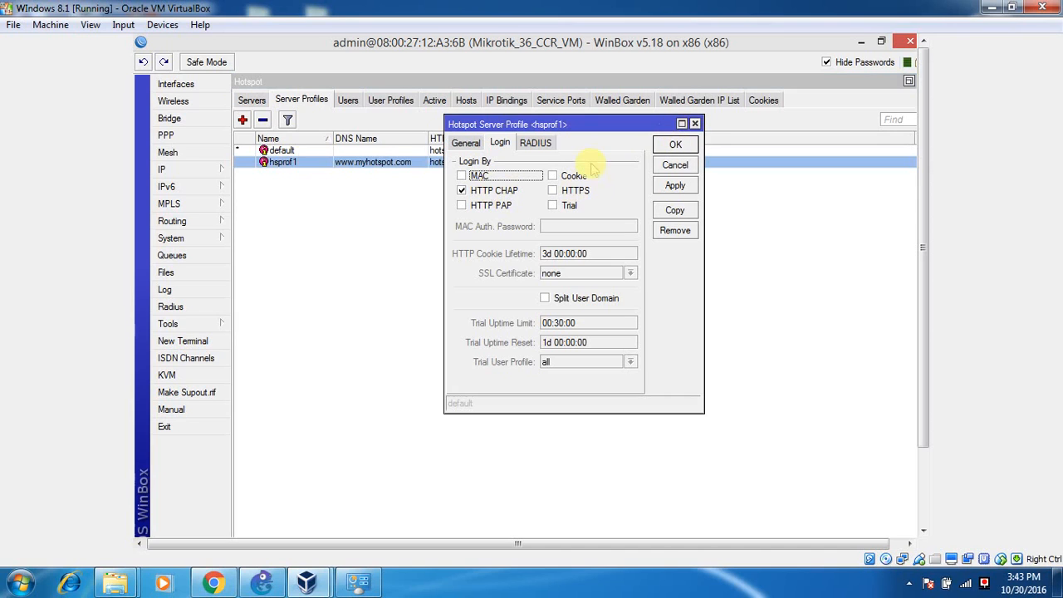
left_click(675, 146)
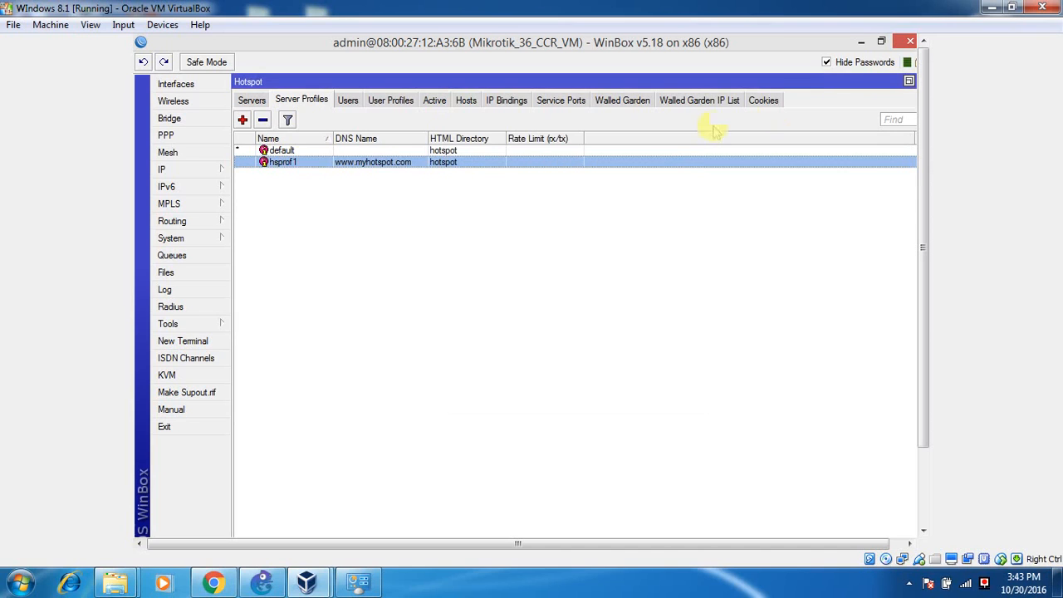
Close the Hotspot window and WinBox, then launch Chrome maximized on a New Tab.
left_click(909, 80)
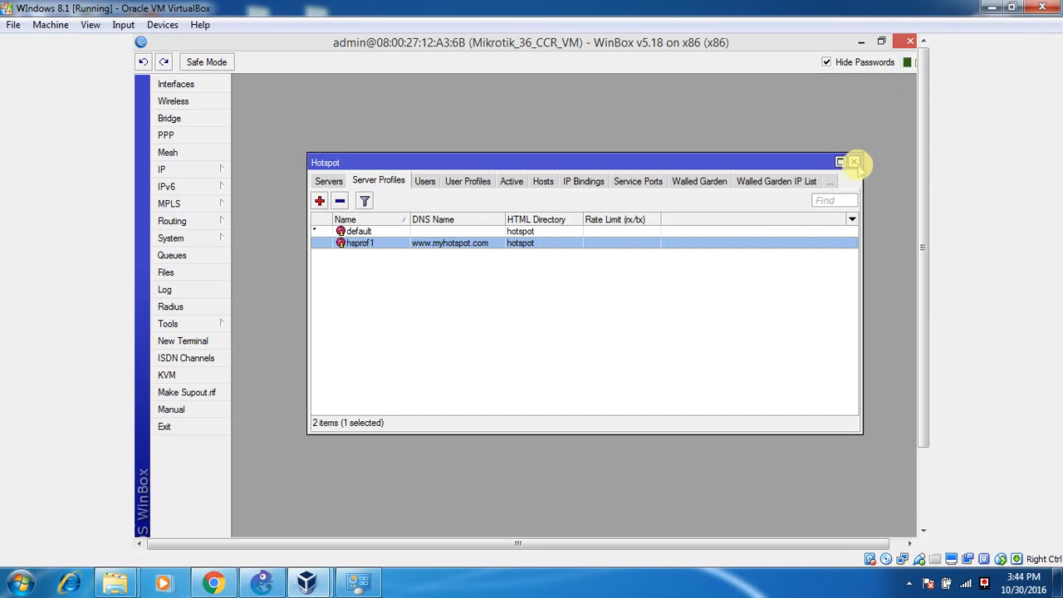
left_click(861, 162)
left_click(909, 42)
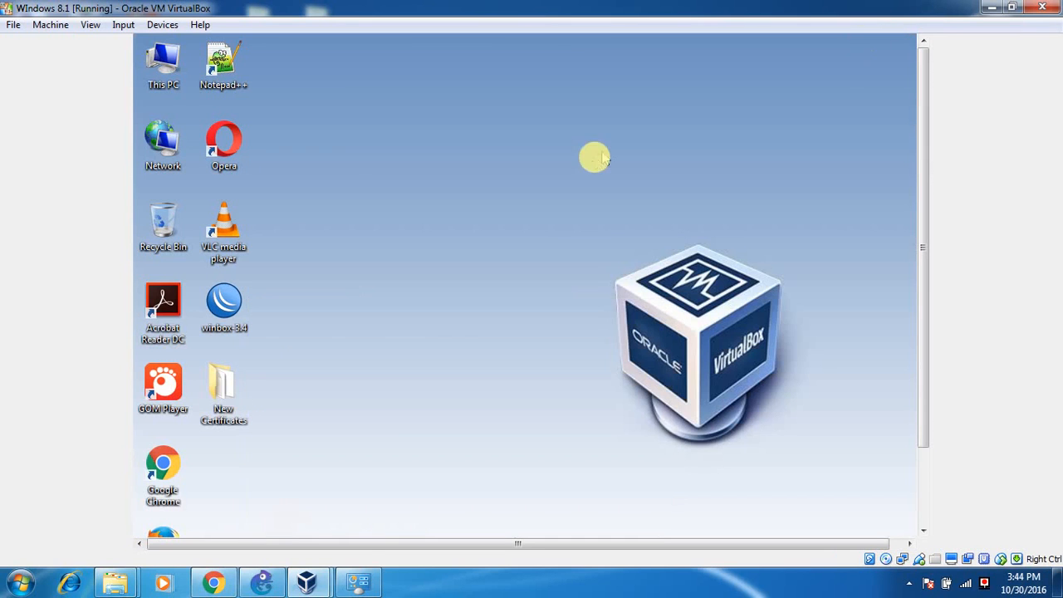
double_click(163, 467)
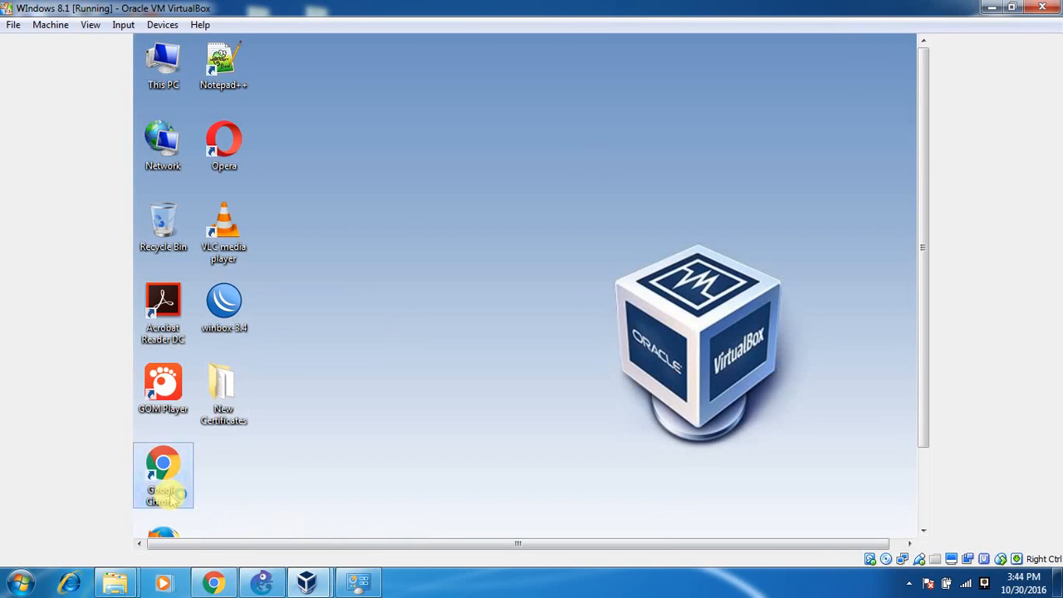
double_click(367, 86)
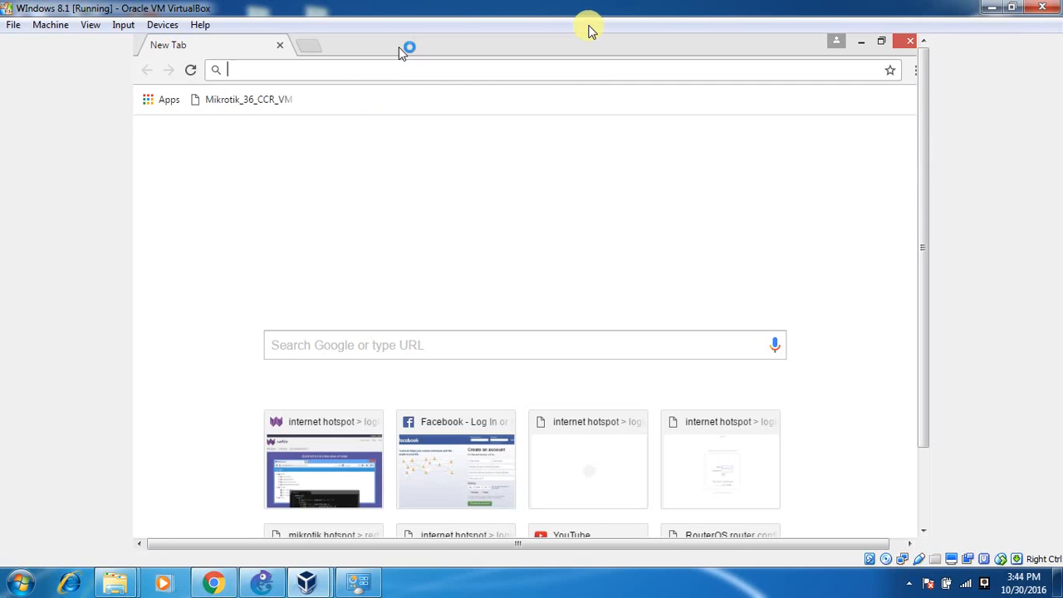
type("face")
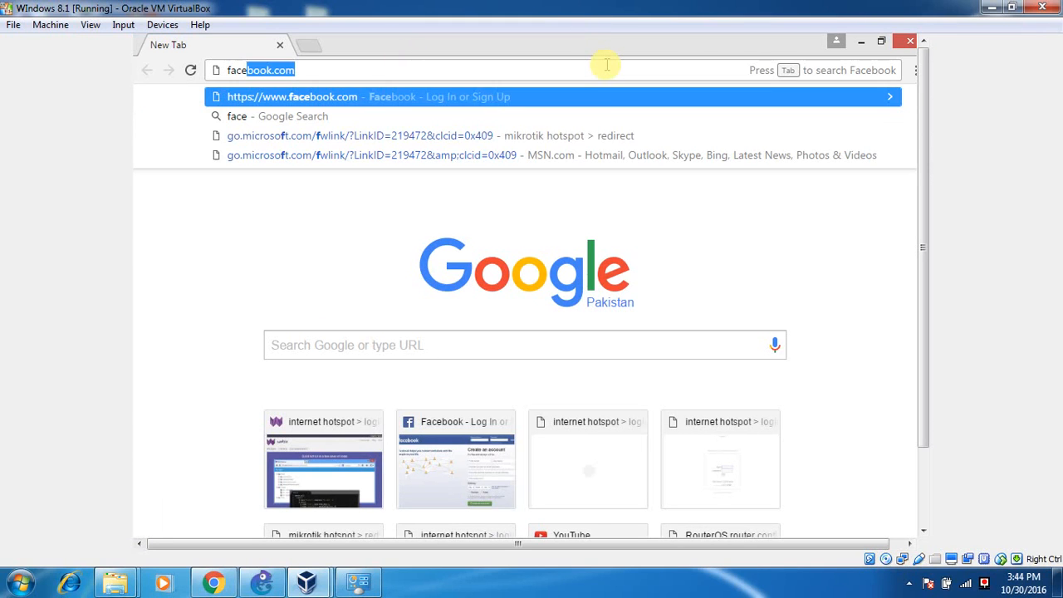
left_click(607, 97)
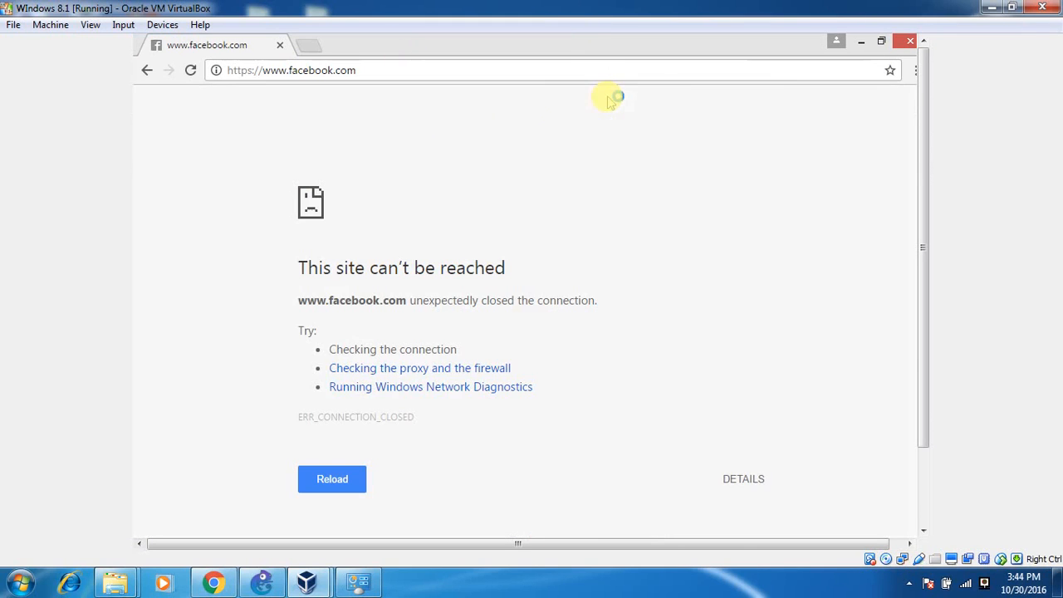
left_click_drag(299, 278, 615, 304)
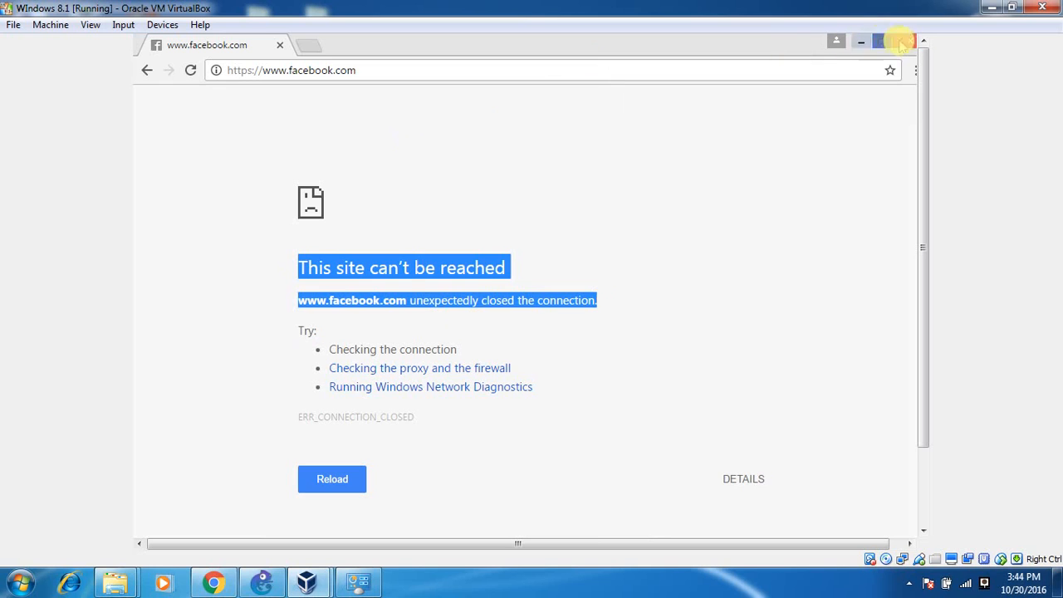
left_click(779, 67)
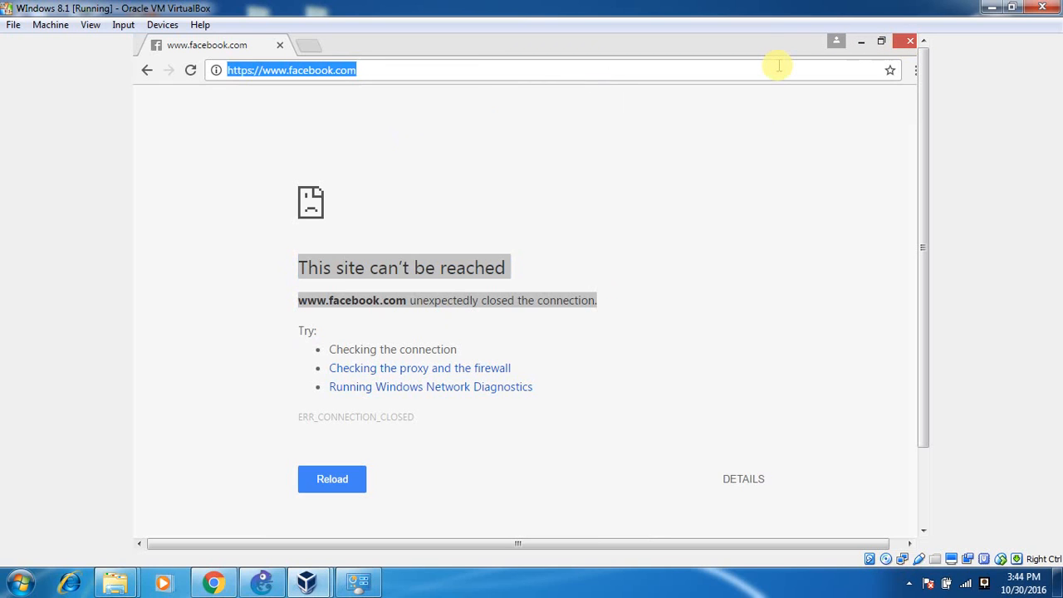
type("web")
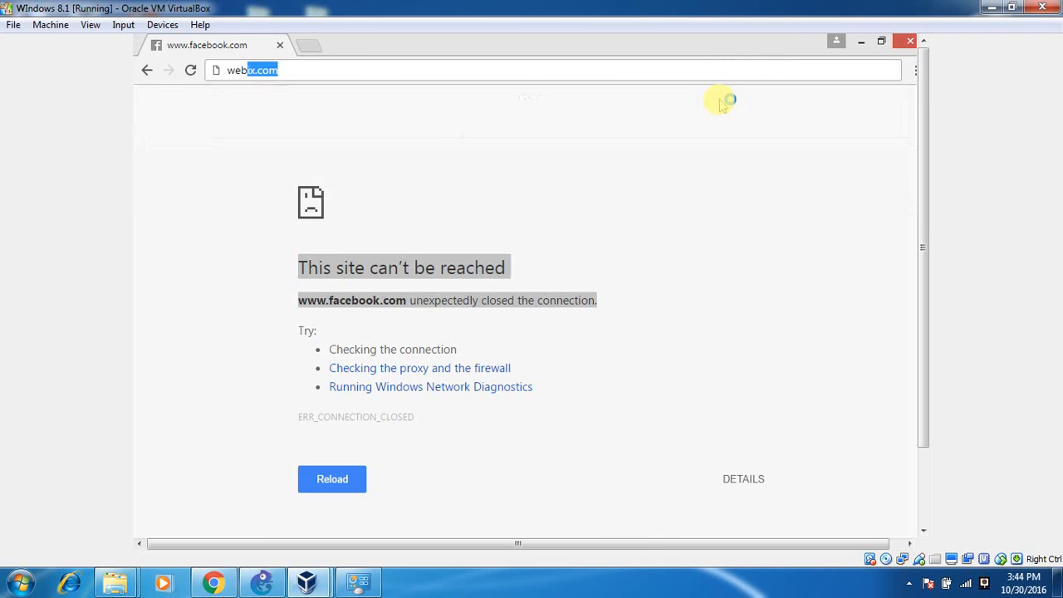
key("Return")
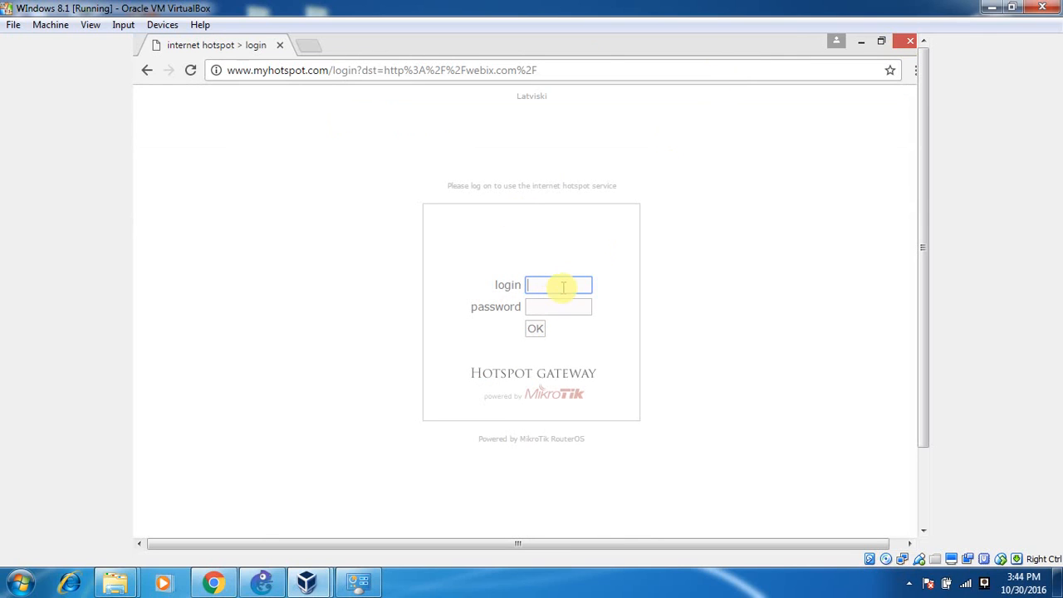
Close the login-page browser, relaunch Chrome and bring up its Settings.
left_click(908, 43)
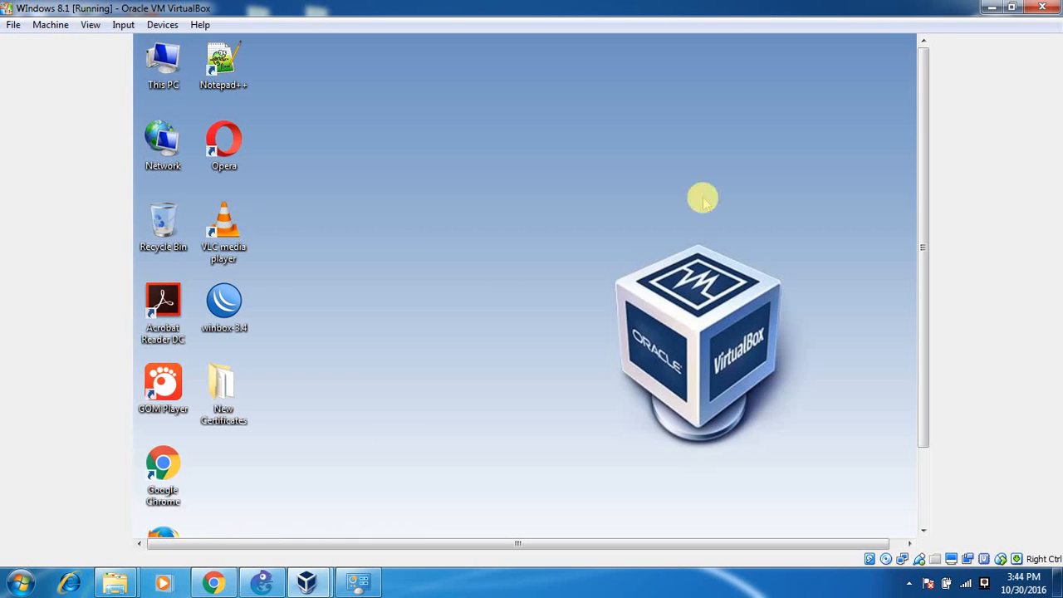
double_click(163, 470)
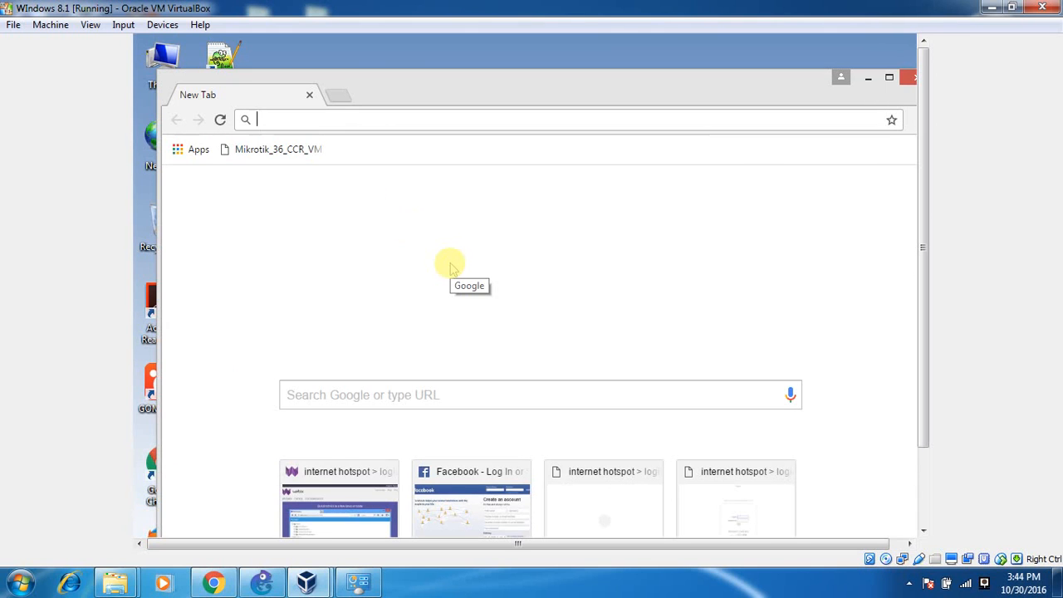
key("alt+f")
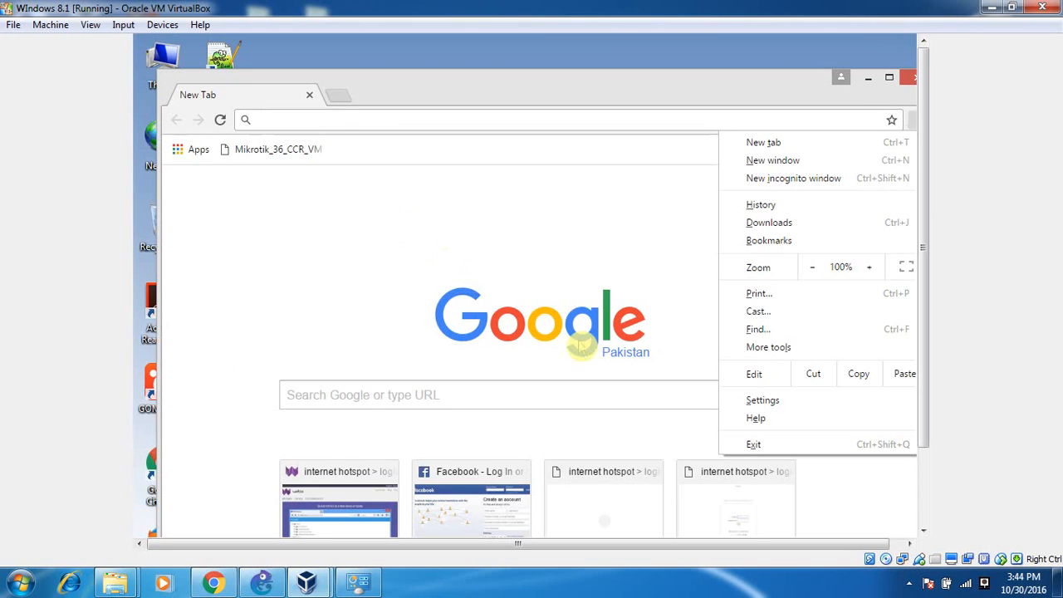
left_click(761, 402)
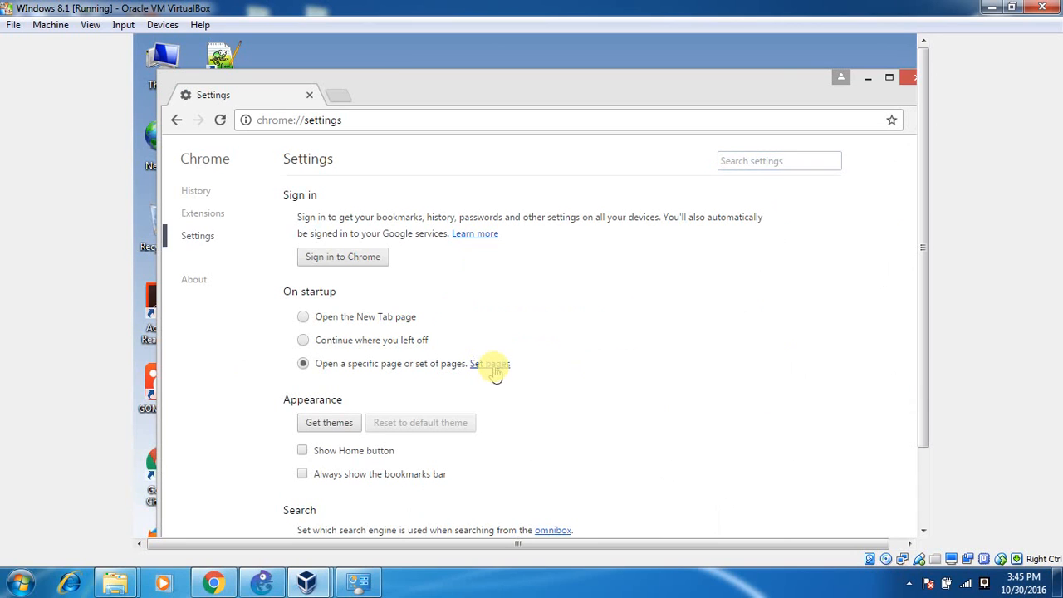
left_click(495, 370)
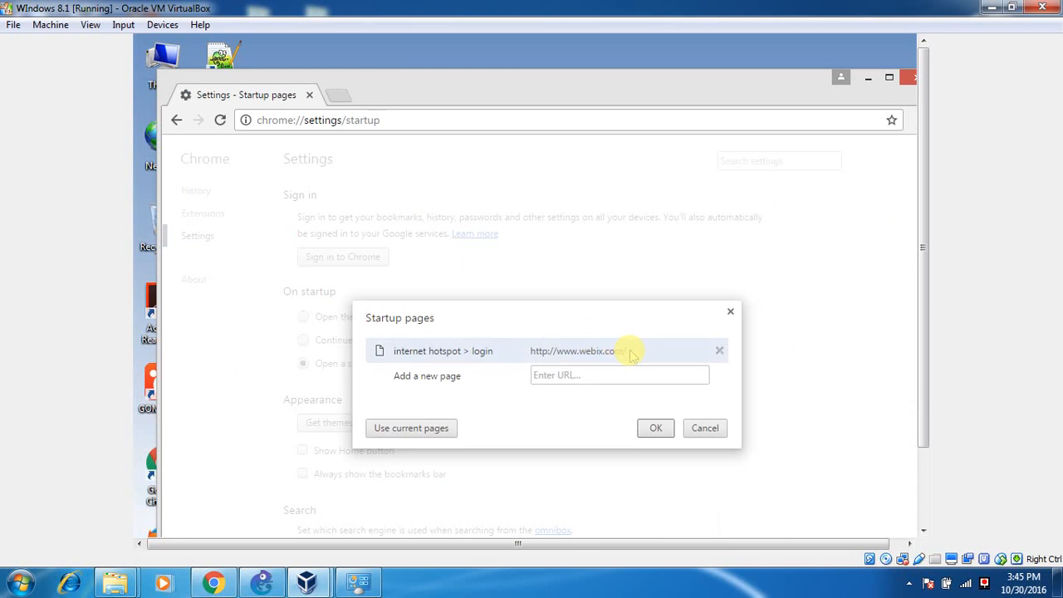
left_click(629, 353)
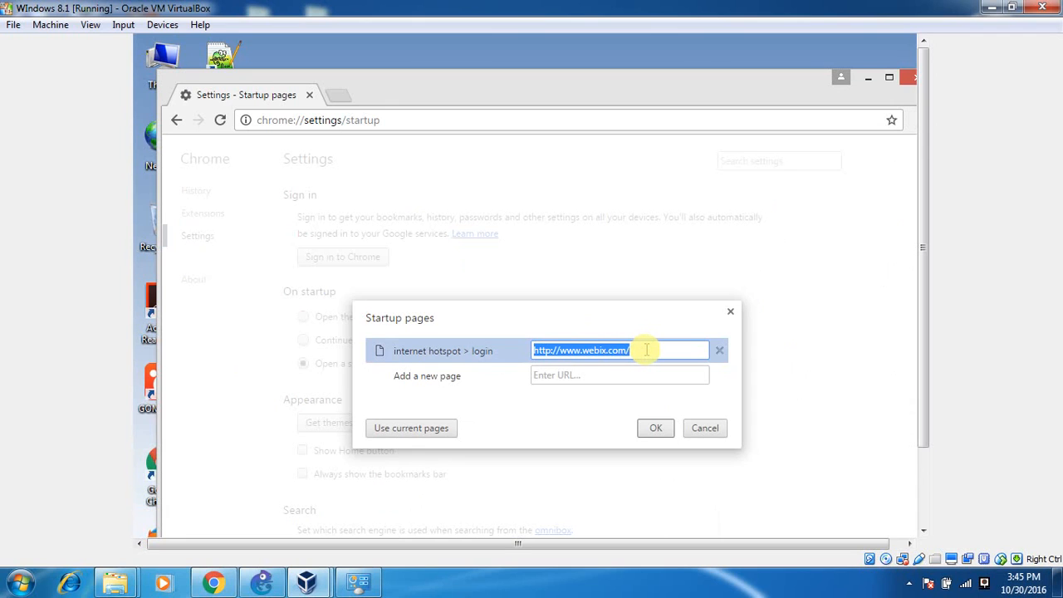
left_click(646, 349)
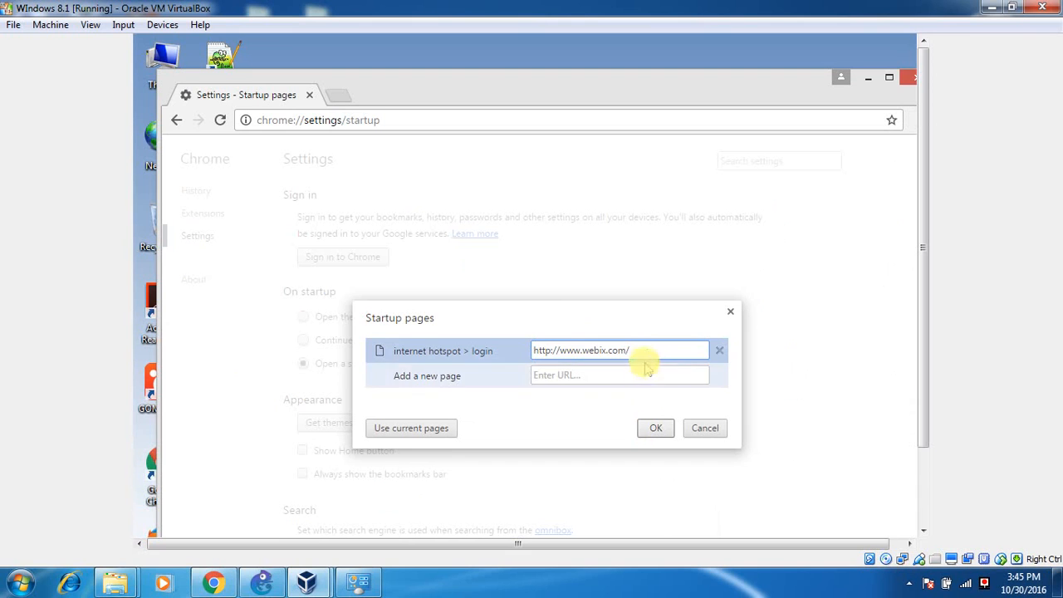
left_click_drag(649, 350, 533, 345)
left_click(655, 428)
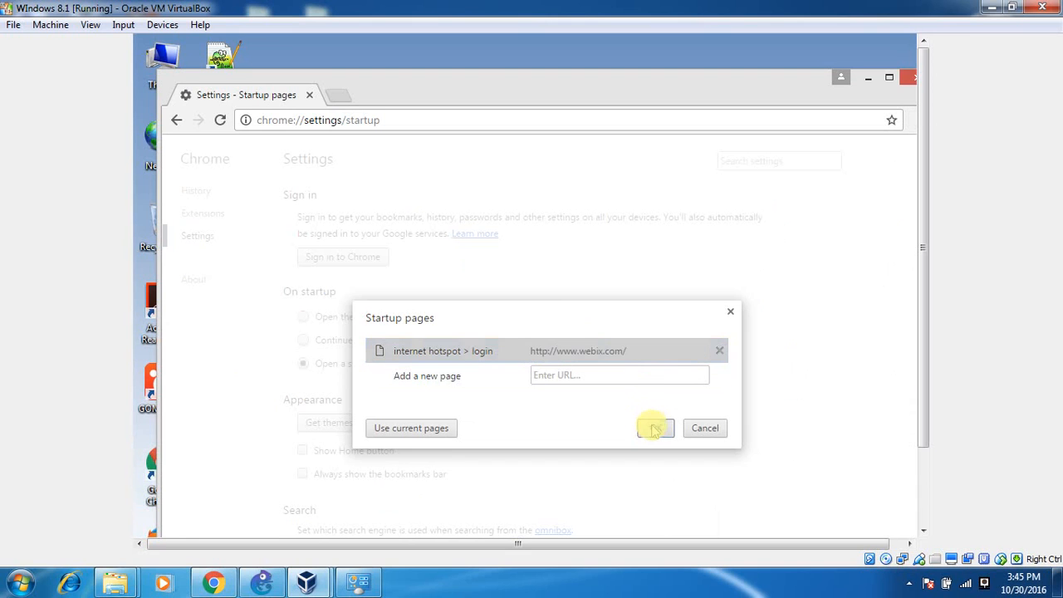
left_click(908, 78)
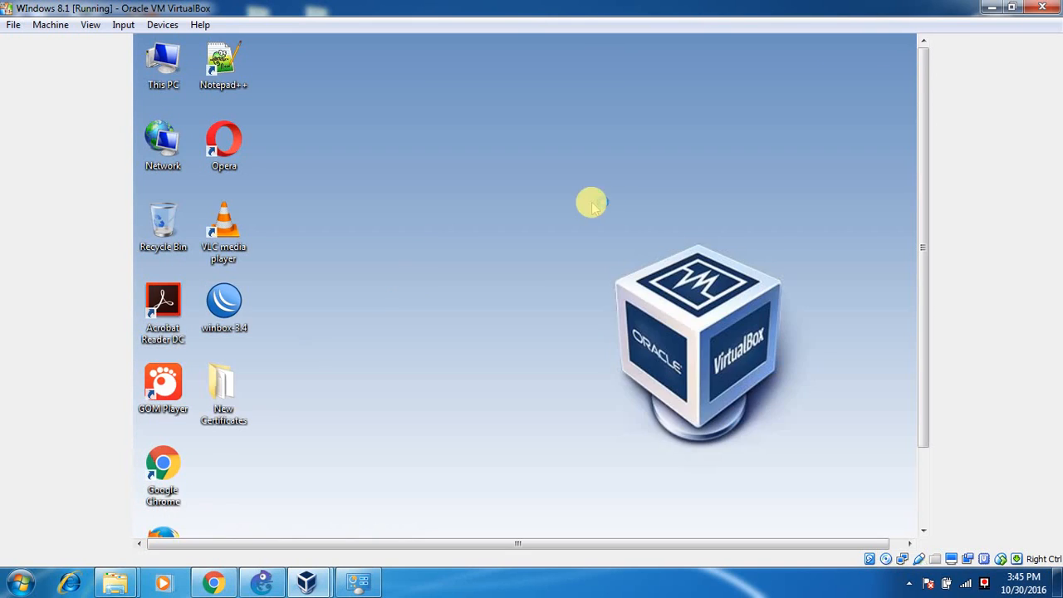
Close every leftover Chrome window, then relaunch Chrome from the VM desktop.
double_click(181, 481)
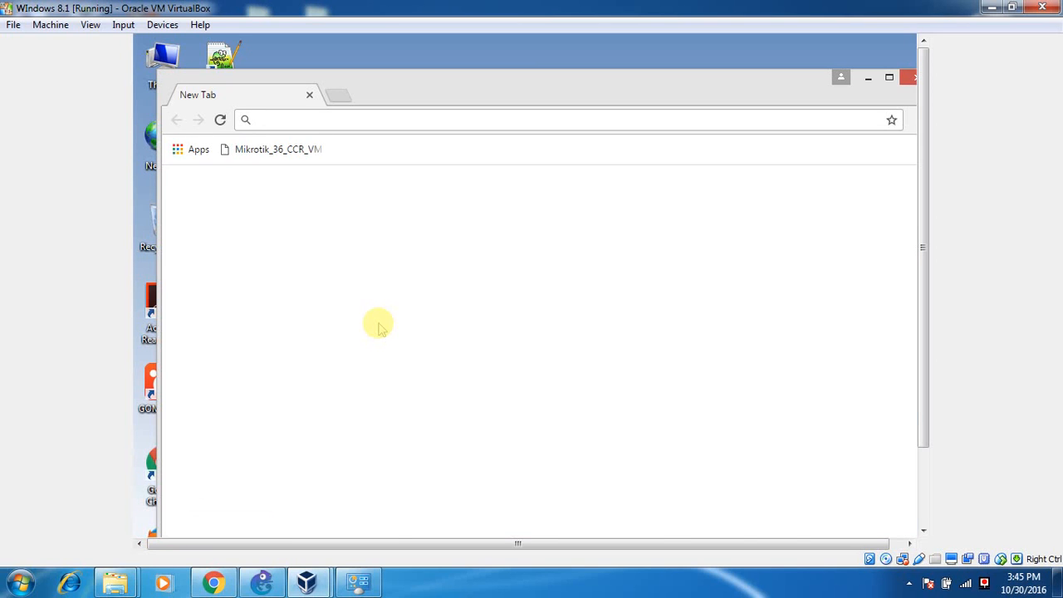
left_click(912, 78)
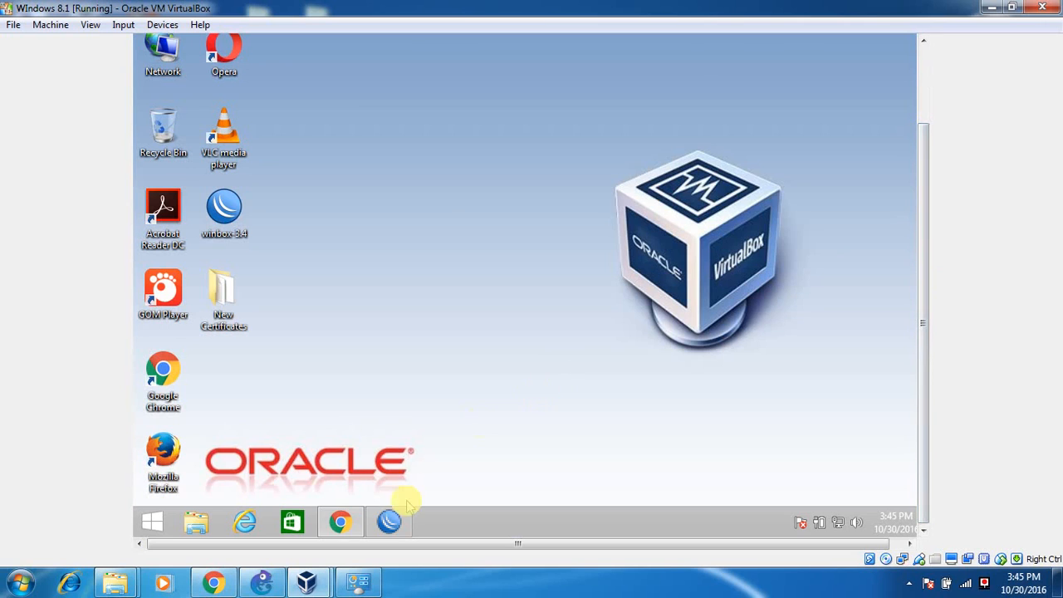
right_click(340, 521)
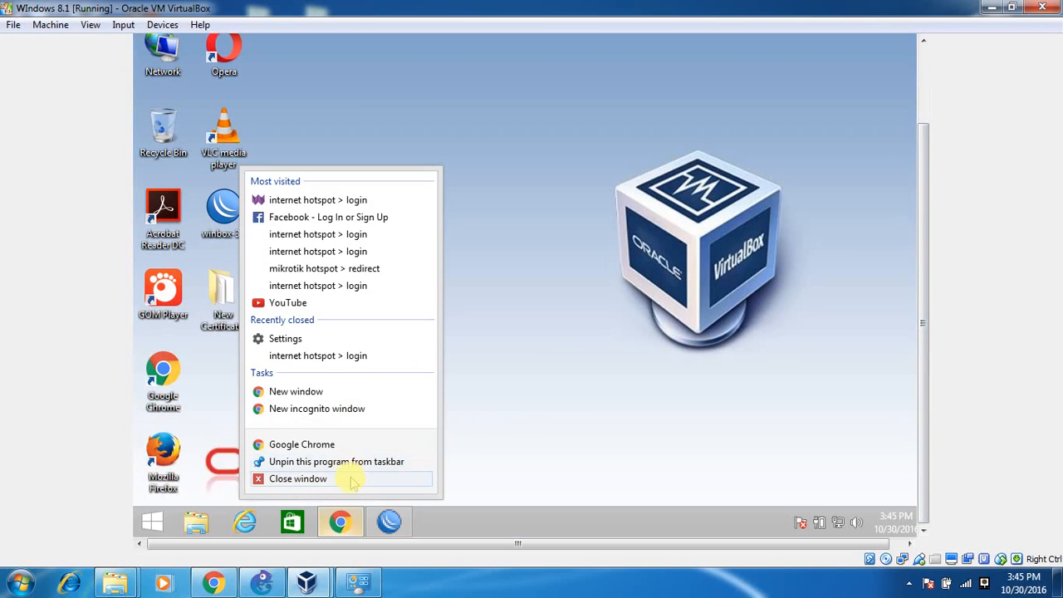
left_click(351, 482)
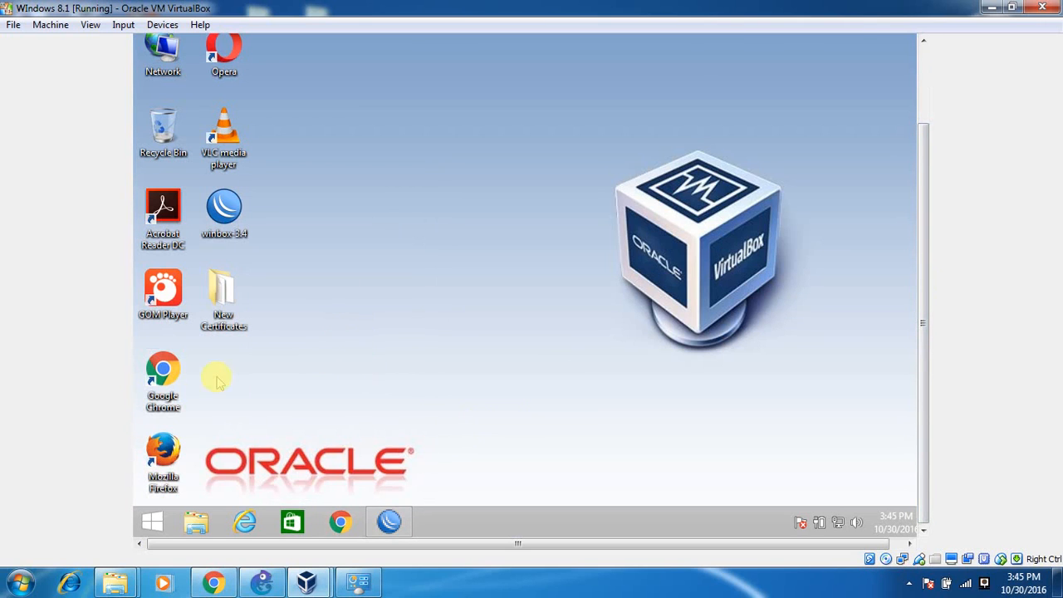
left_click(158, 384)
double_click(161, 384)
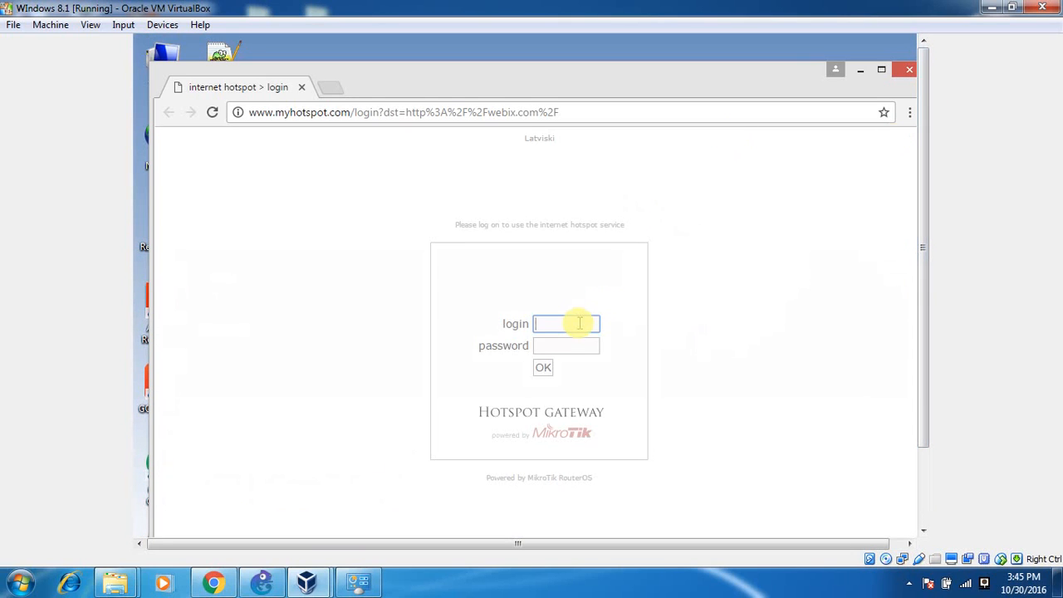
Sign in with the hotspot user's login so webix.com loads, then maximize Chrome.
type("user")
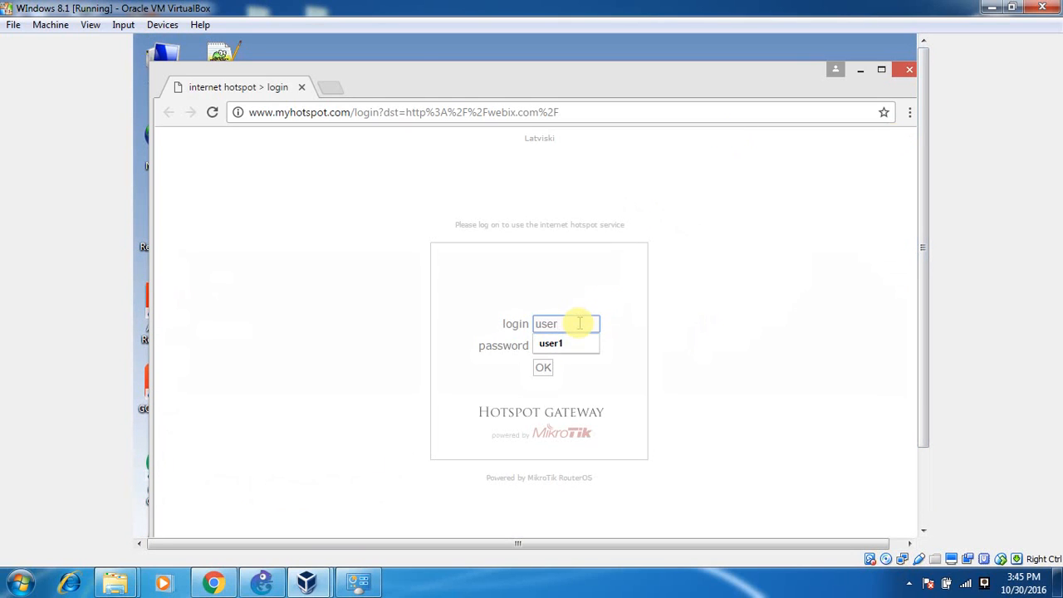
type("1")
key("Tab")
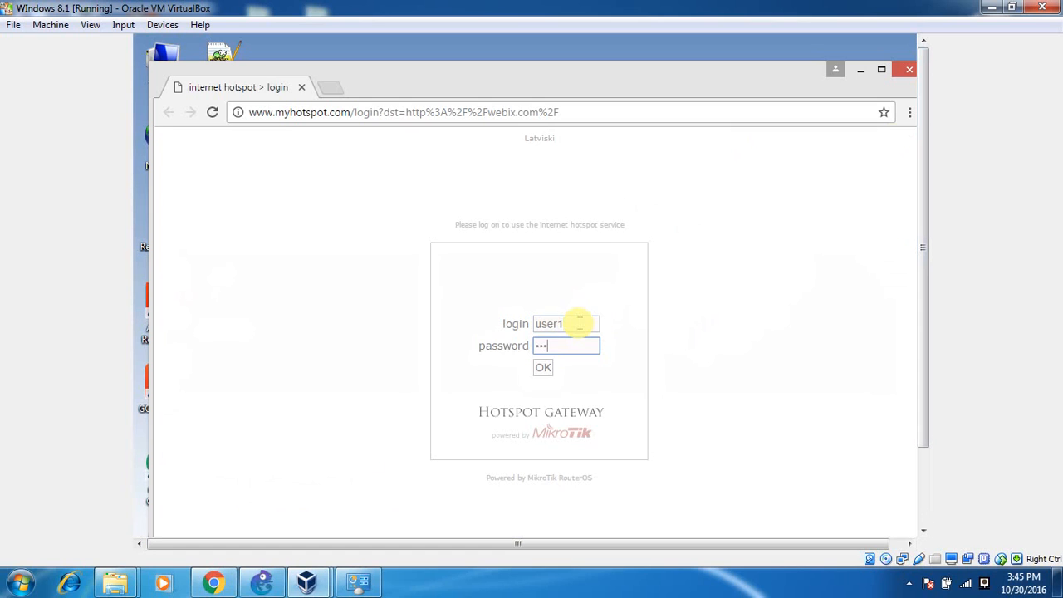
key("Return")
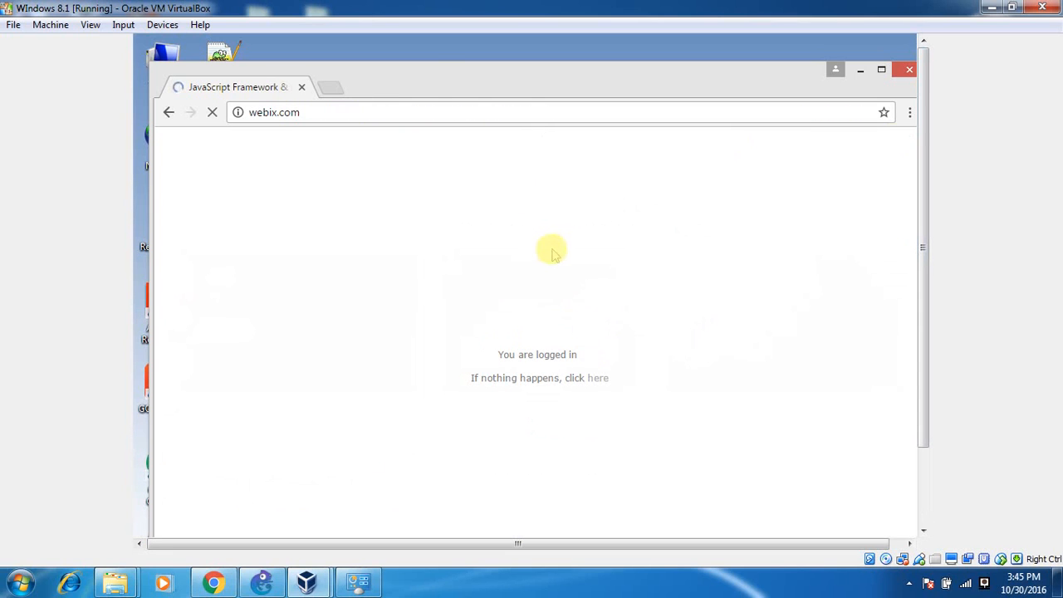
double_click(438, 77)
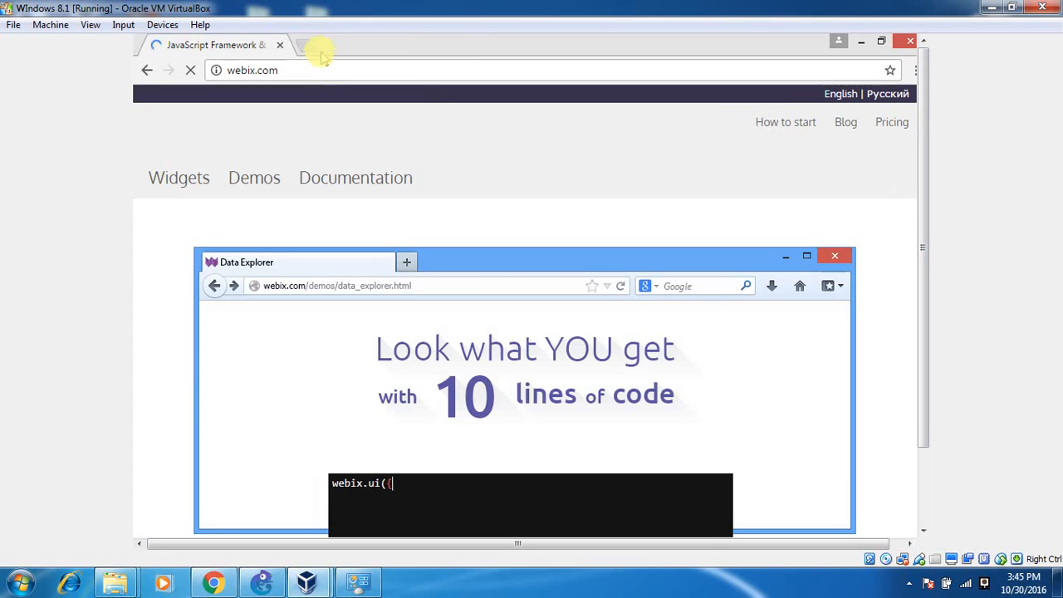
left_click(218, 70)
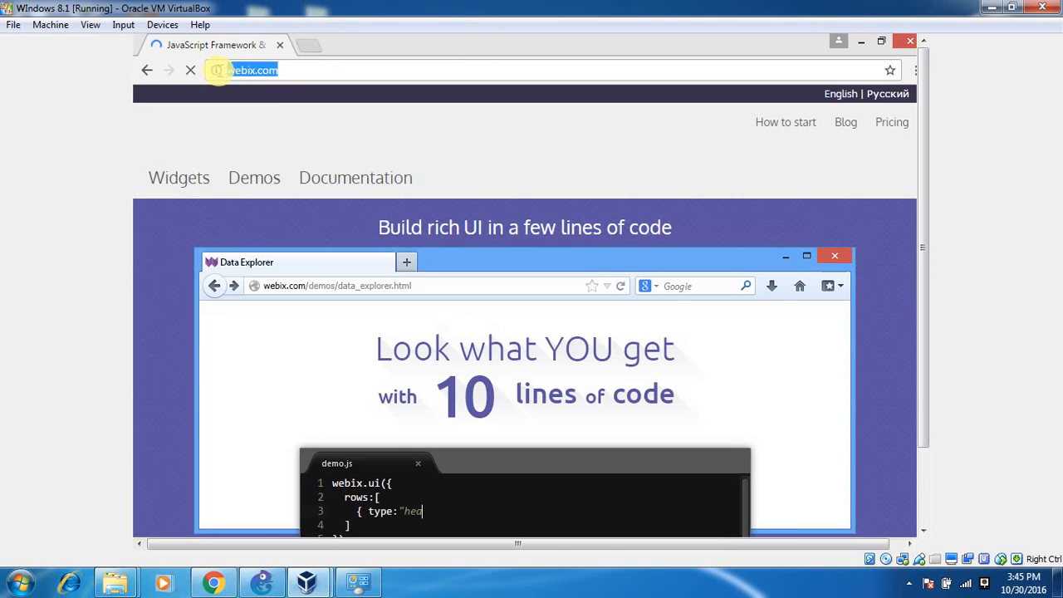
Open facebook.com and youtube.com in two new tabs.
left_click(309, 47)
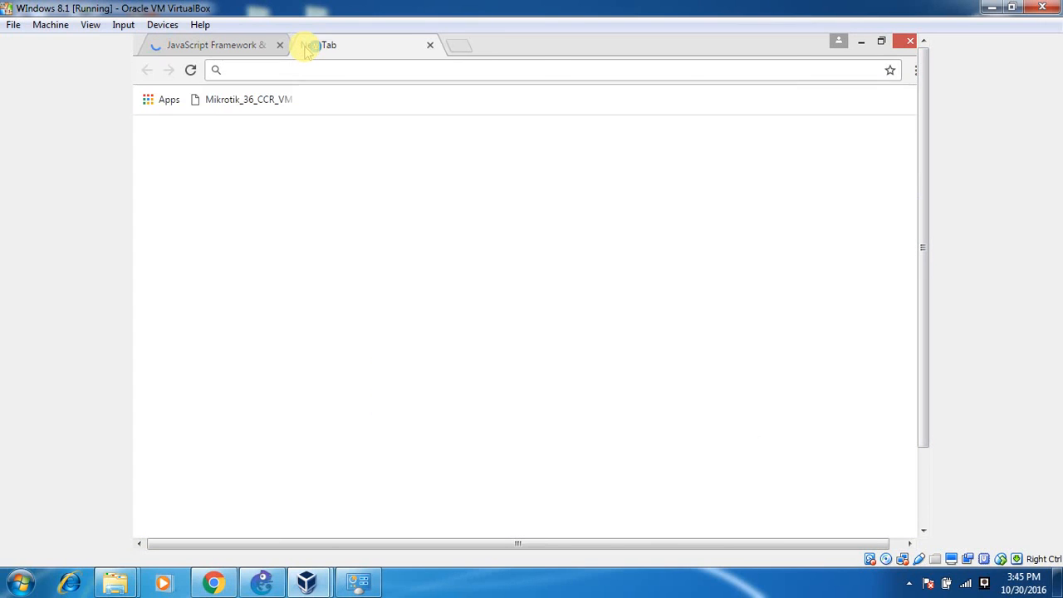
type("fac")
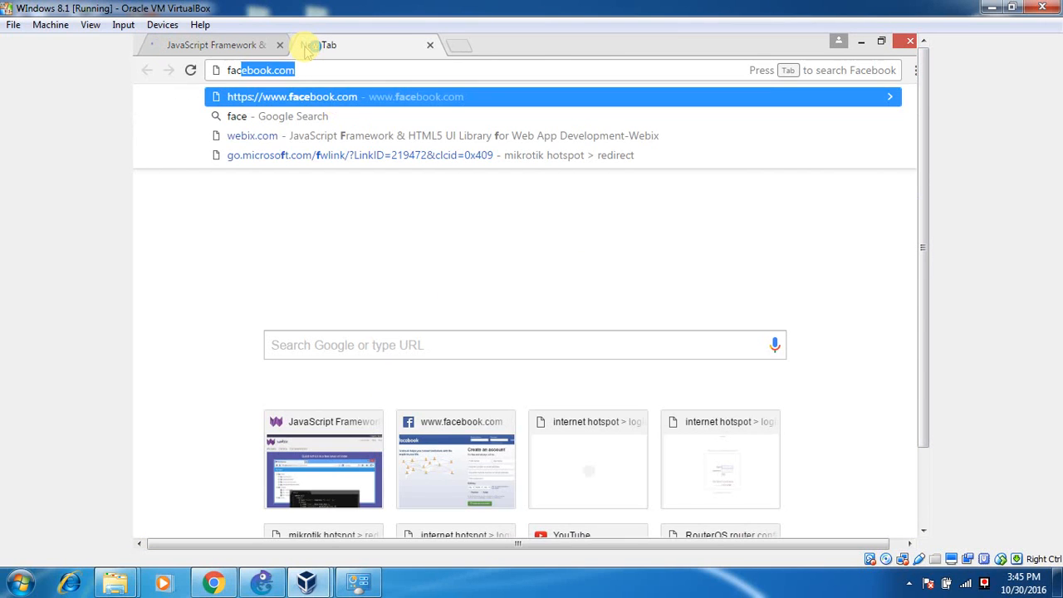
key("Return")
left_click(461, 46)
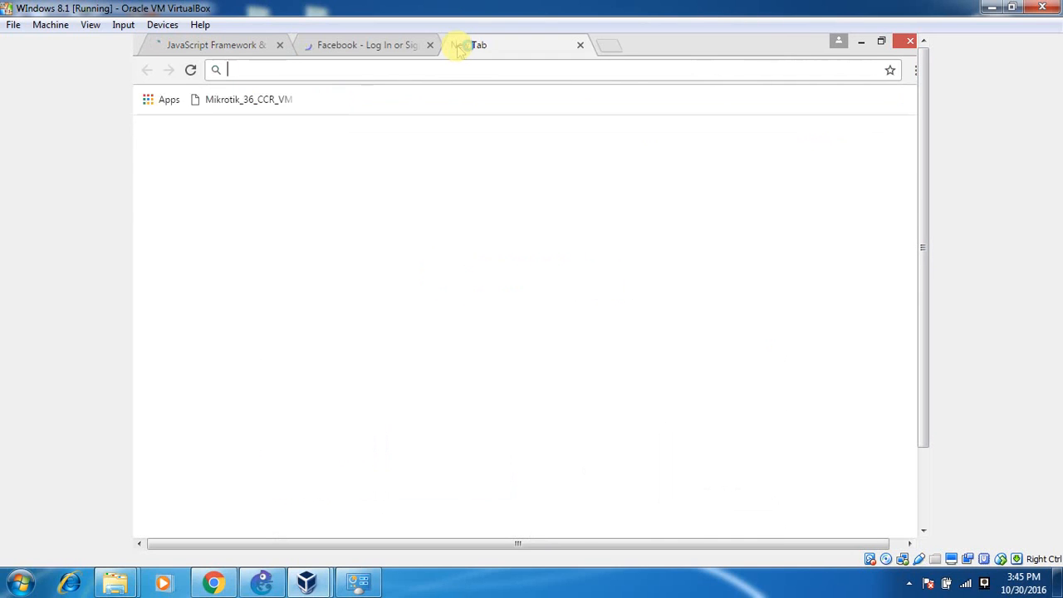
type("y")
Check that Facebook and YouTube loaded, then close both tabs, leaving webix.com.
left_click(399, 43)
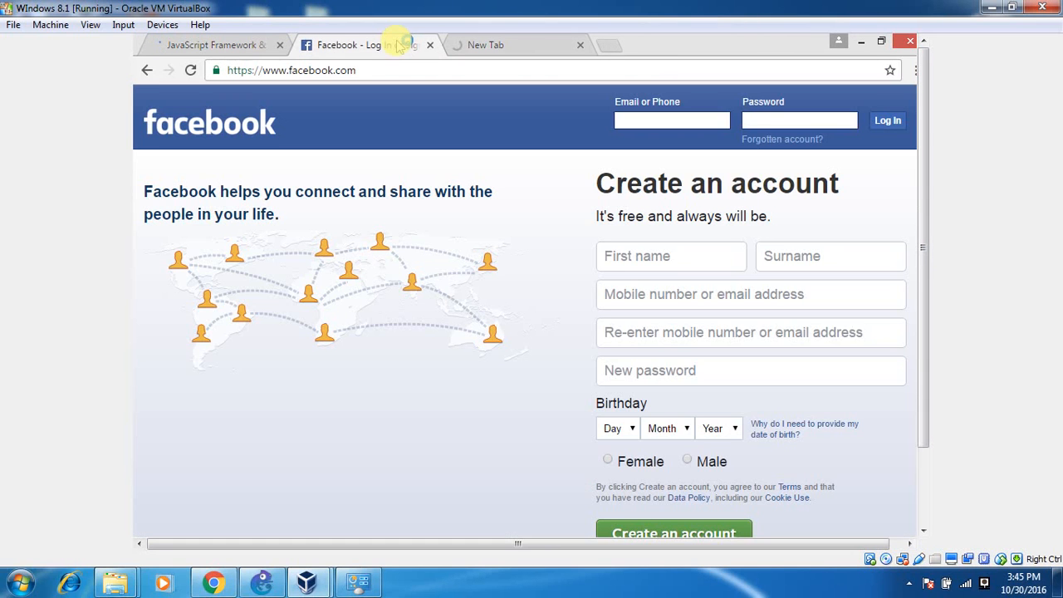
left_click(471, 45)
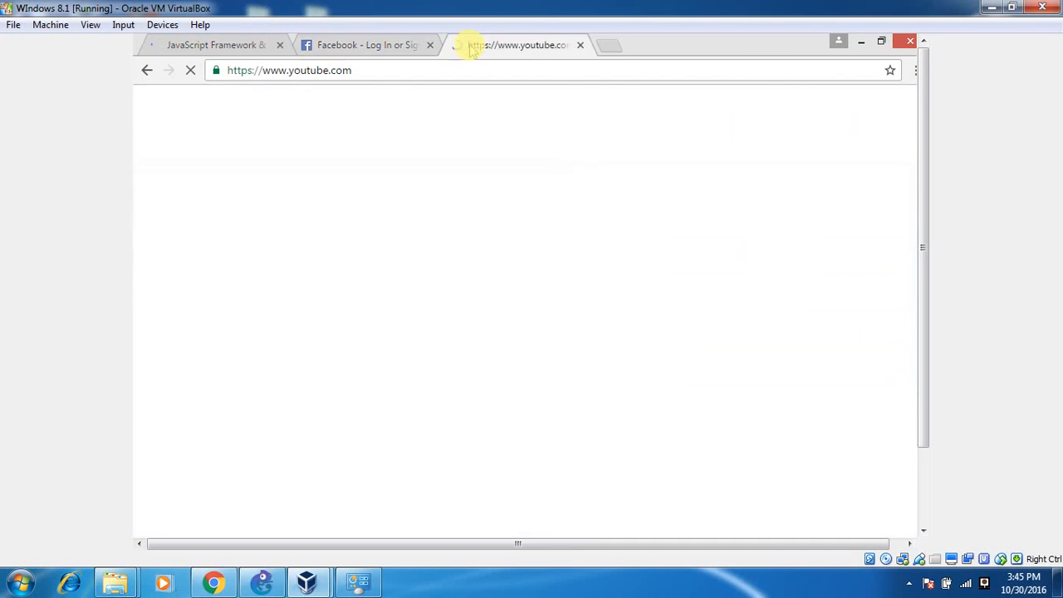
left_click(407, 44)
left_click(241, 46)
left_click(312, 45)
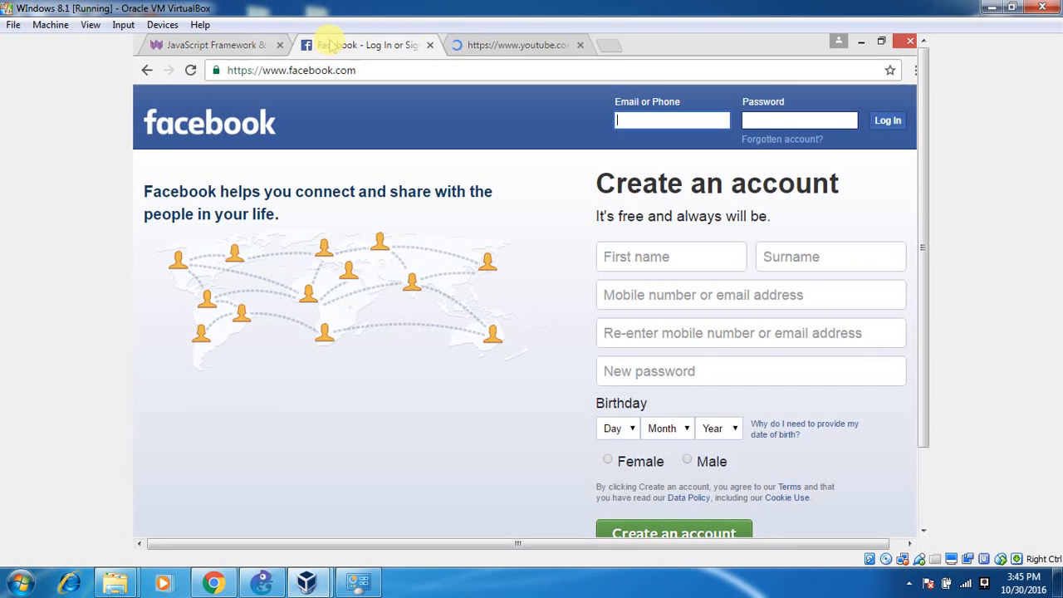
left_click(481, 47)
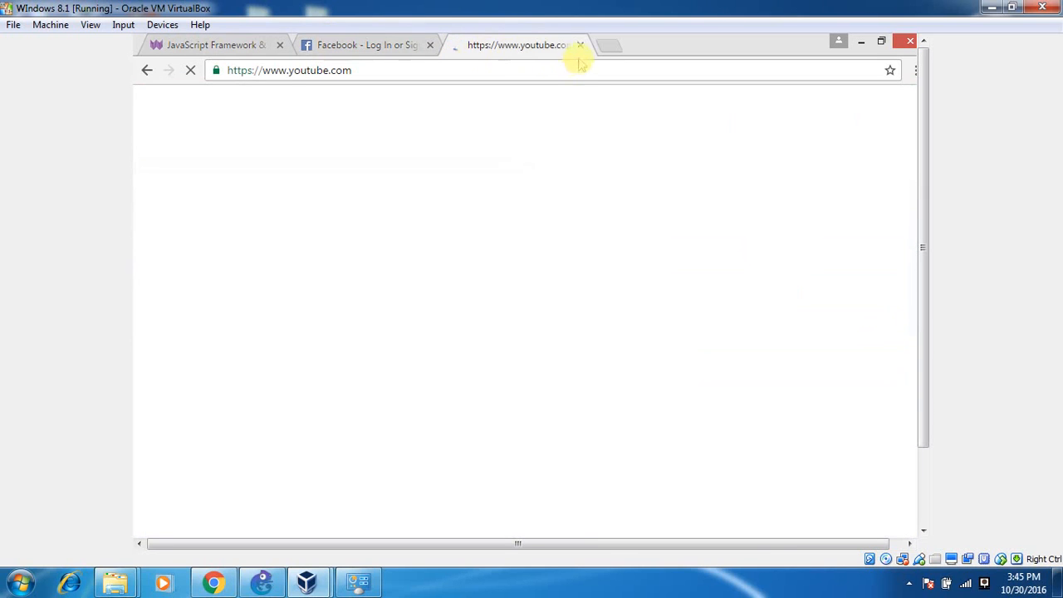
left_click(407, 45)
left_click(474, 45)
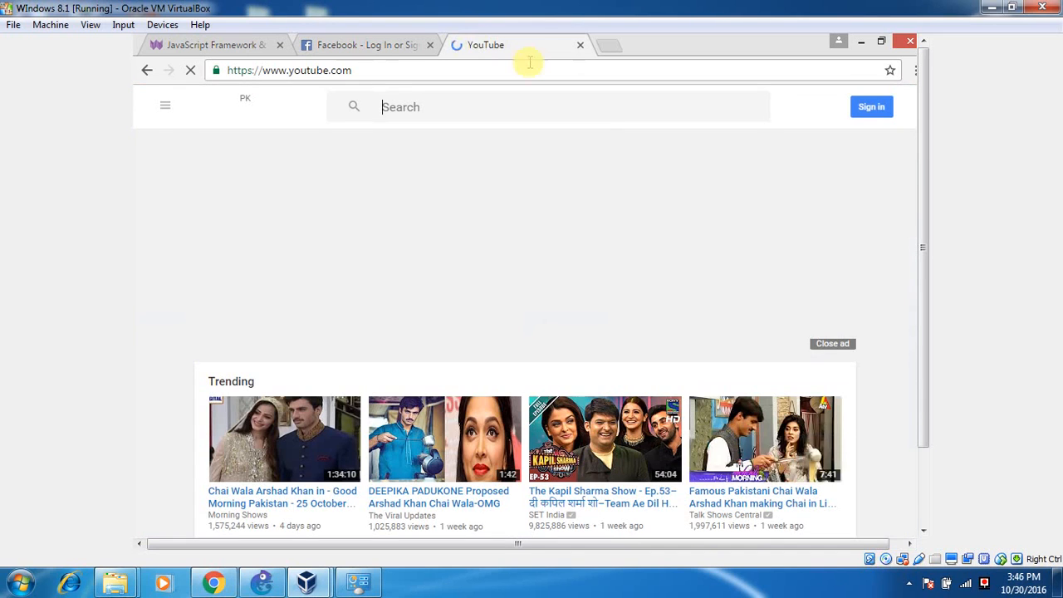
left_click(580, 45)
left_click(429, 45)
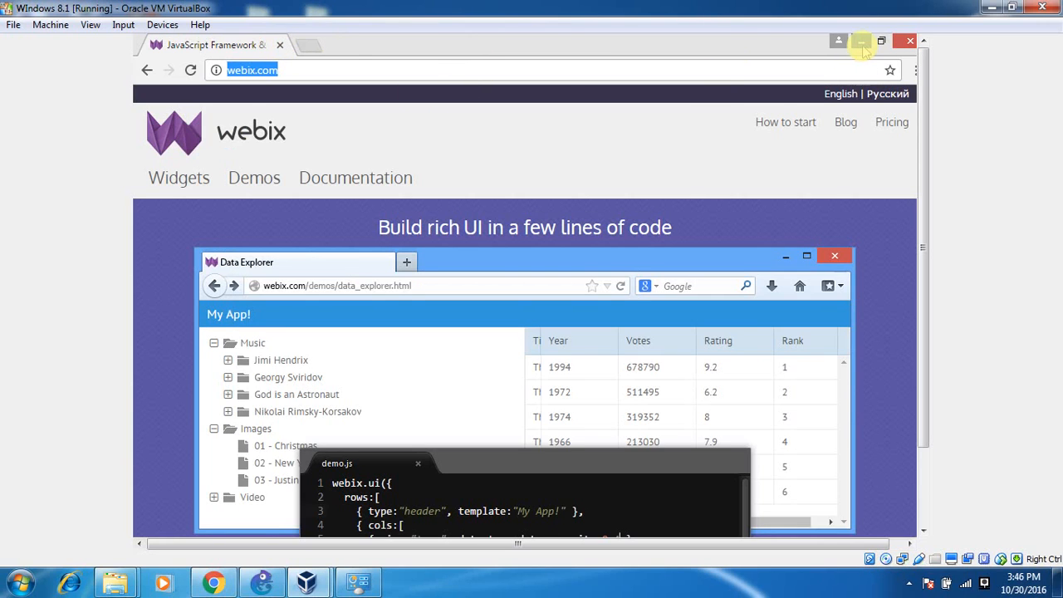
Minimize Chrome to show the VM desktop, then restore it from the taskbar.
mouse_move(923, 91)
left_mouse_down()
mouse_move(927, 183)
mouse_move(914, 93)
left_mouse_up()
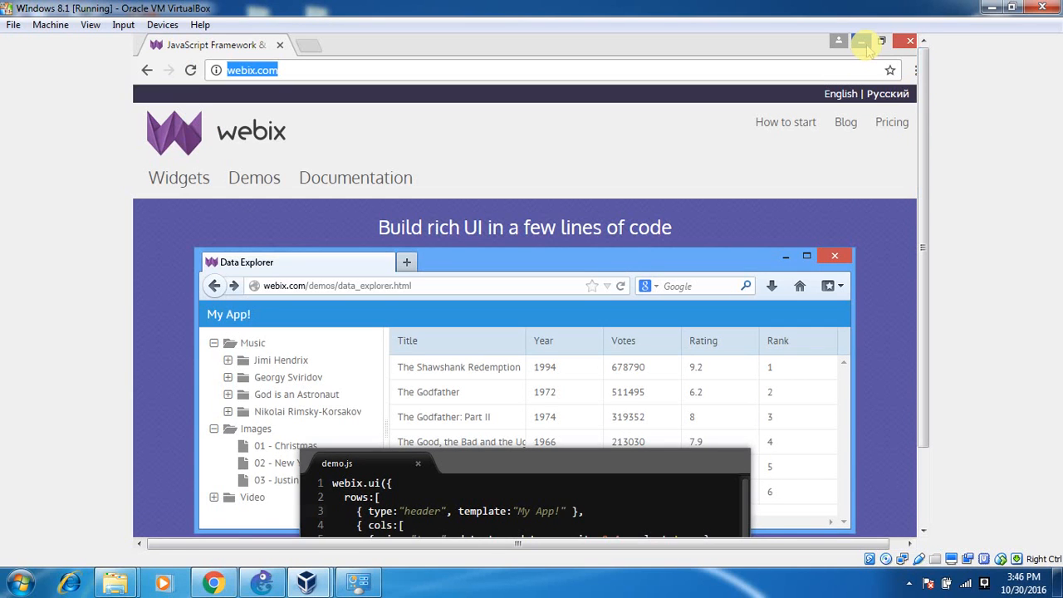
left_click(862, 43)
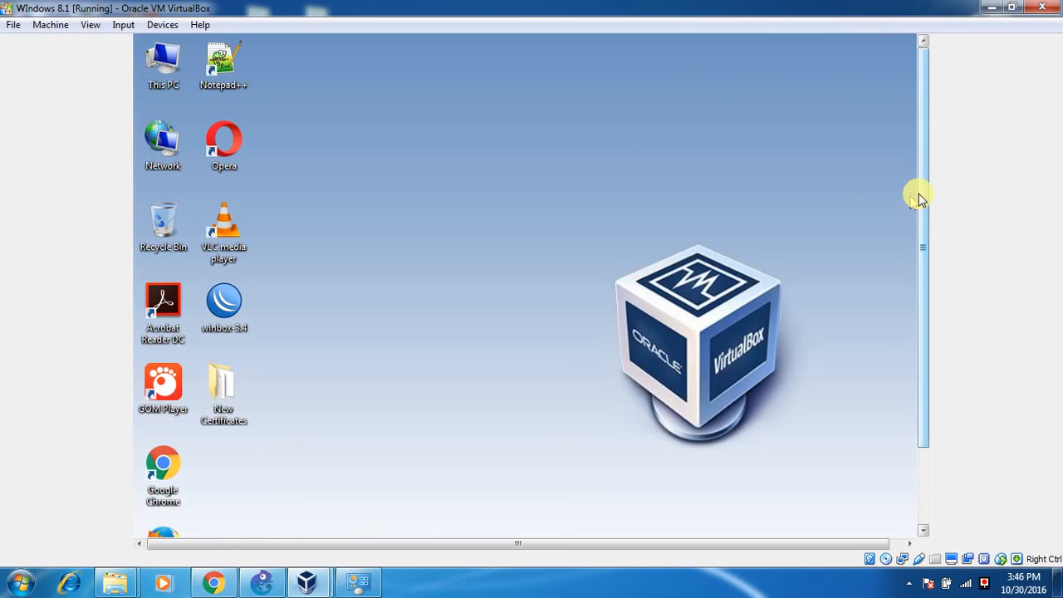
left_click_drag(920, 197, 920, 299)
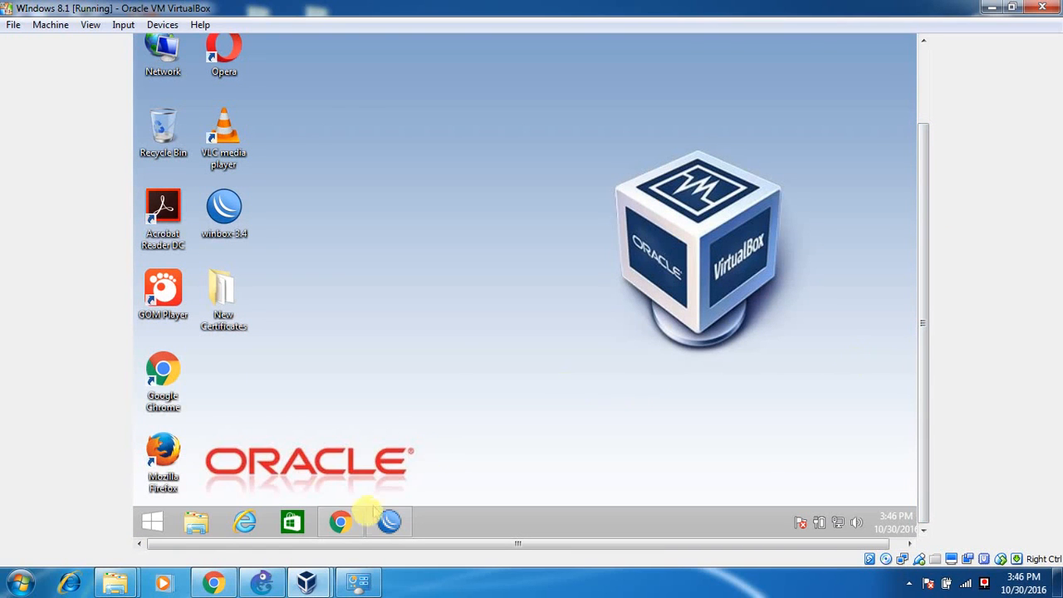
left_click(345, 523)
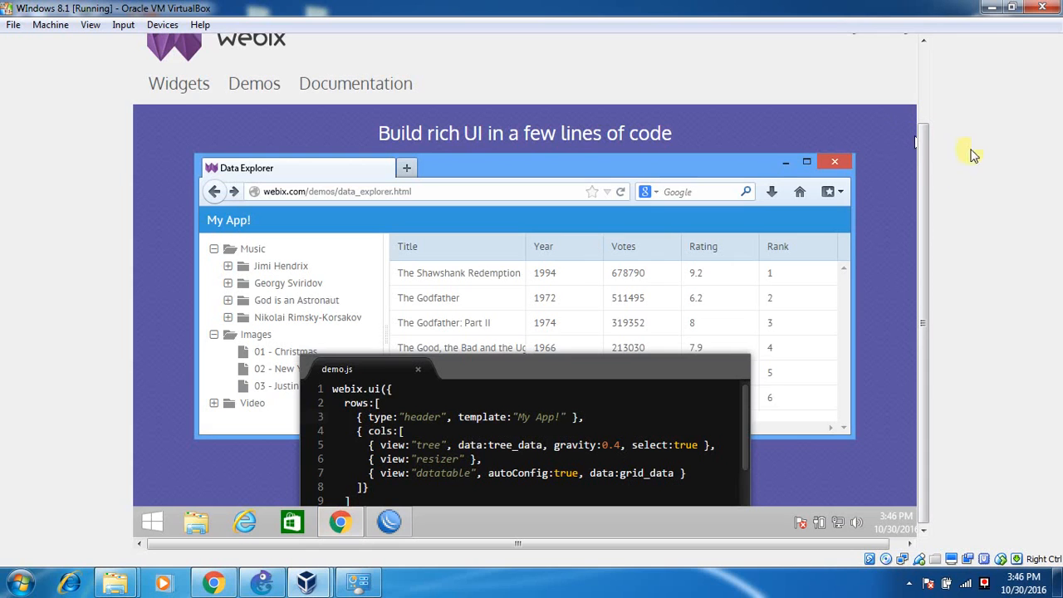
Exit Chrome, leaving the Windows 8.1 VirtualBox desktop visible.
left_click_drag(927, 140, 925, 105)
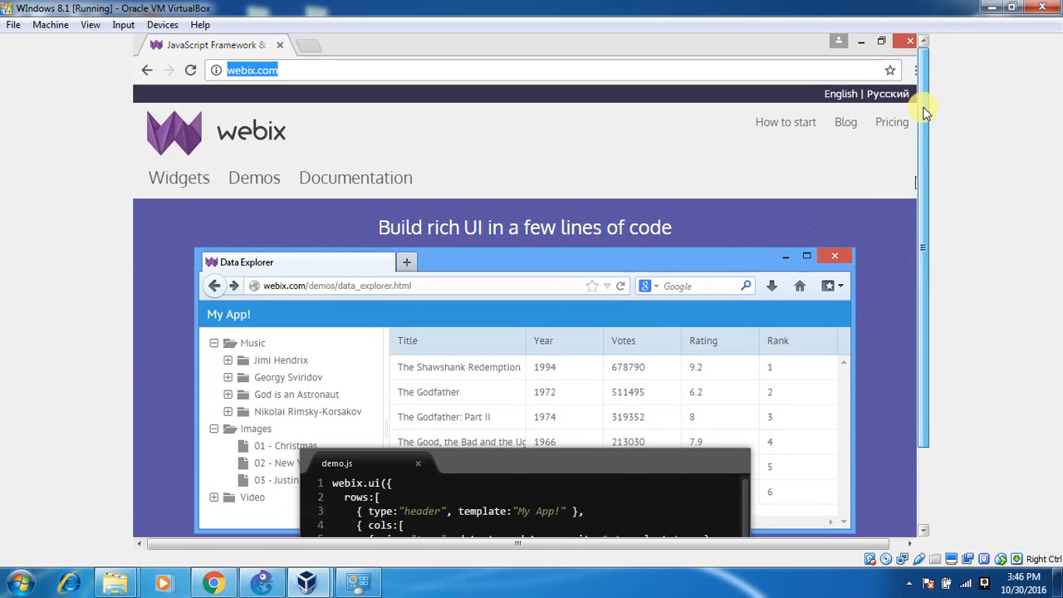
left_click(909, 42)
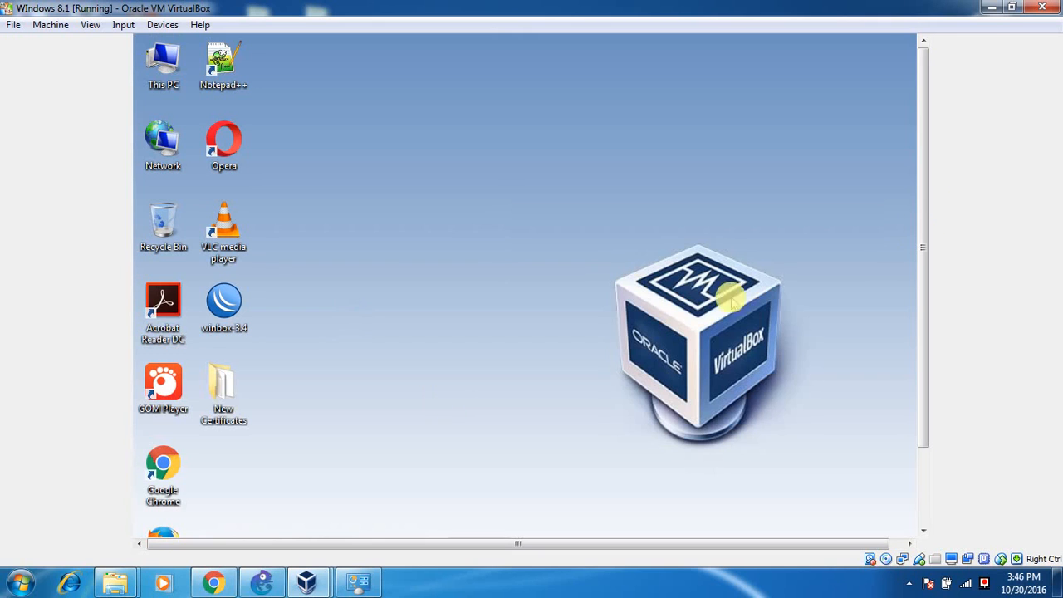
left_click_drag(916, 196, 933, 315)
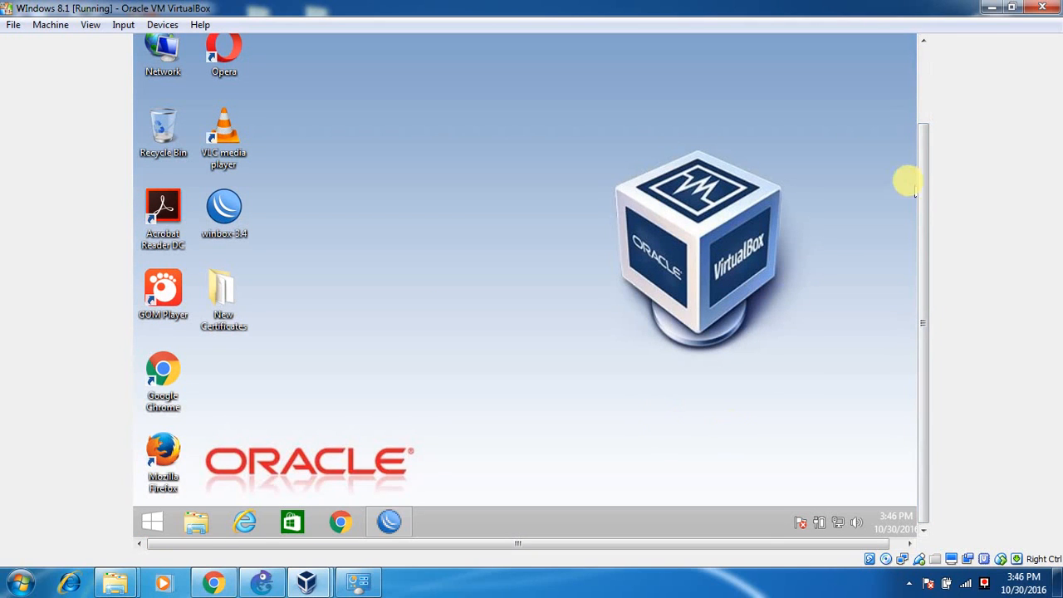
left_click_drag(924, 188, 927, 112)
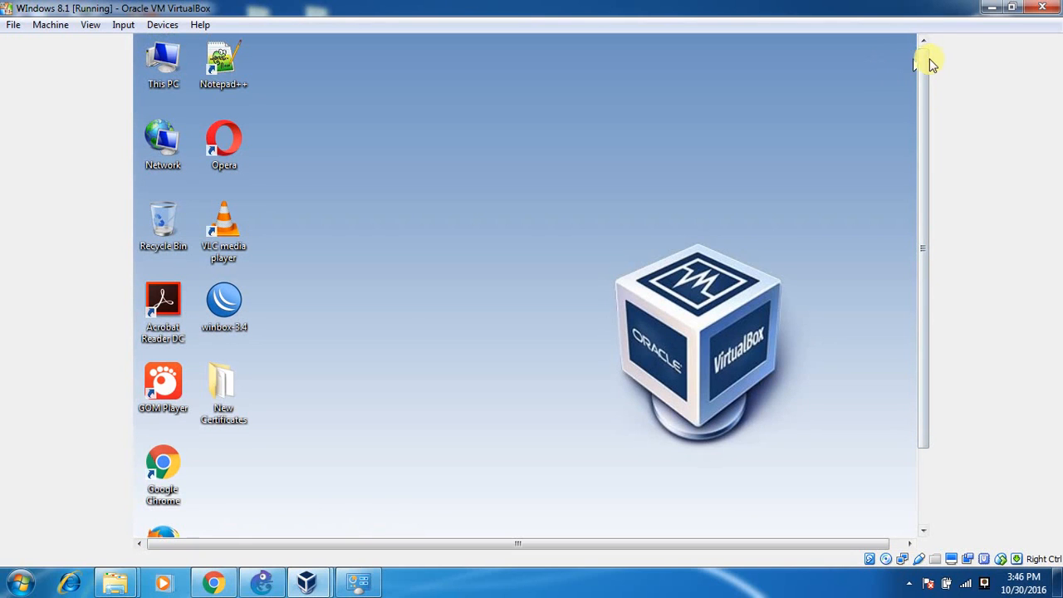
left_click_drag(923, 58, 914, 174)
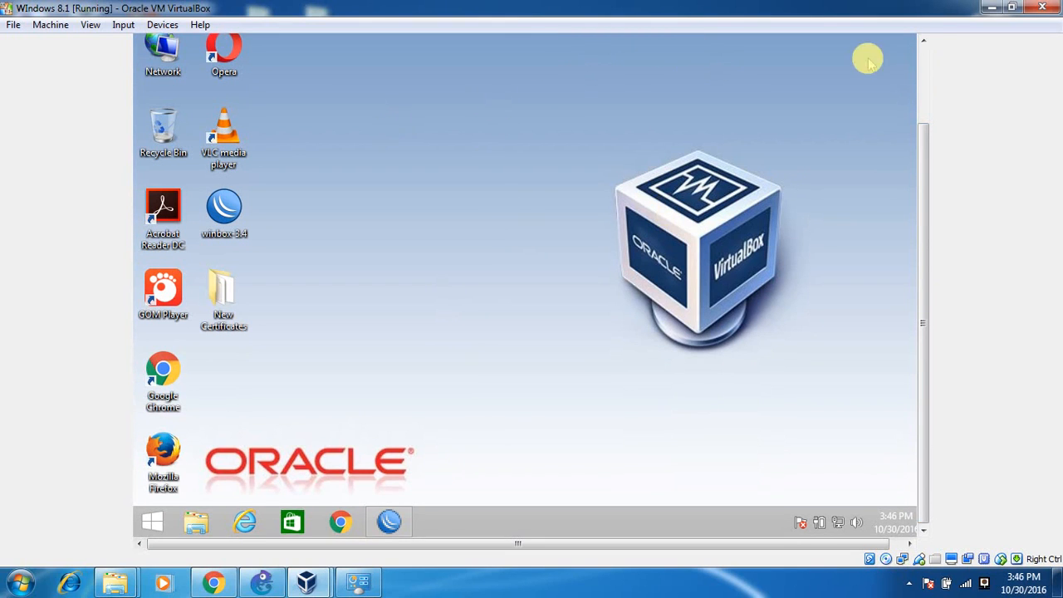
left_click(923, 70)
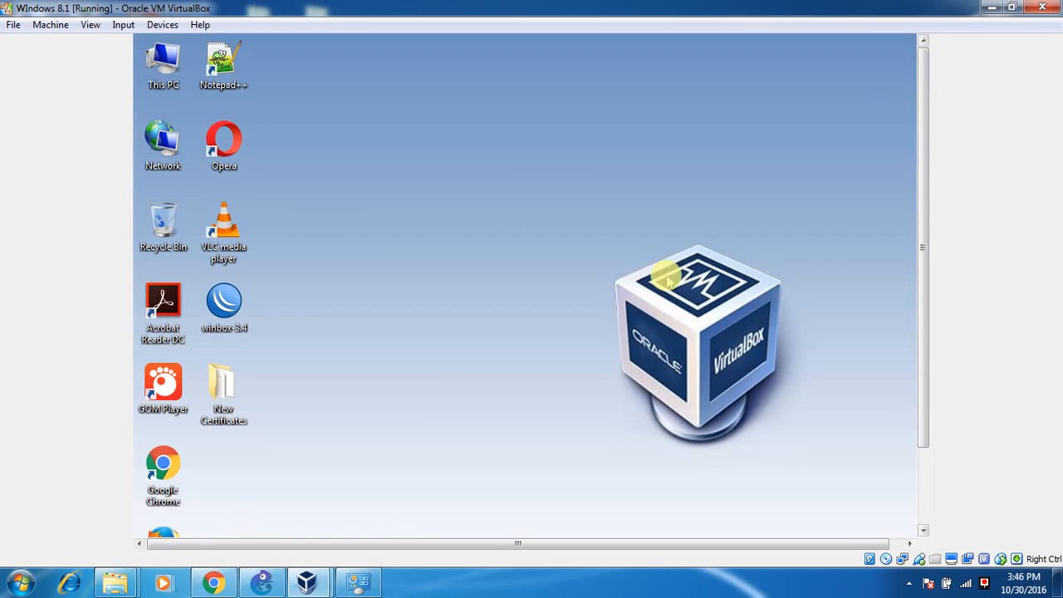
left_click(984, 587)
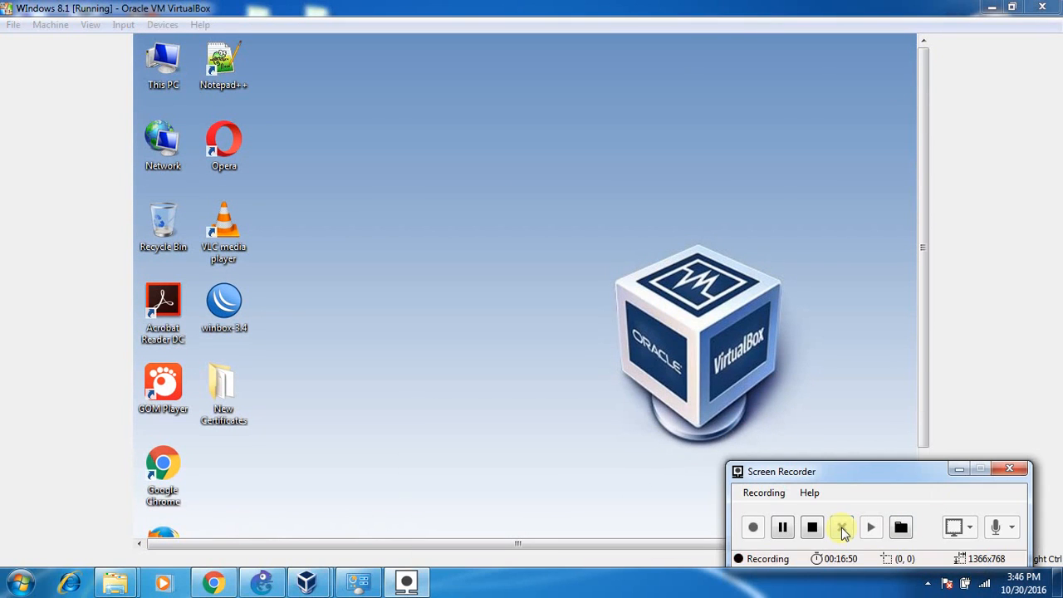